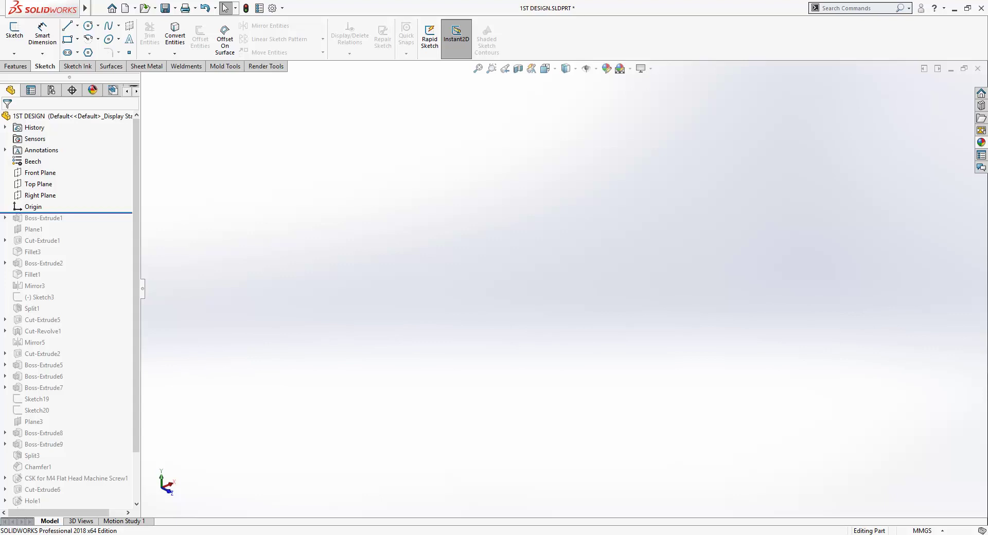
Roll the history forward to Boss-Extrude1 and select the tabletop slab extrusion.
left_click_drag(72, 213, 75, 223)
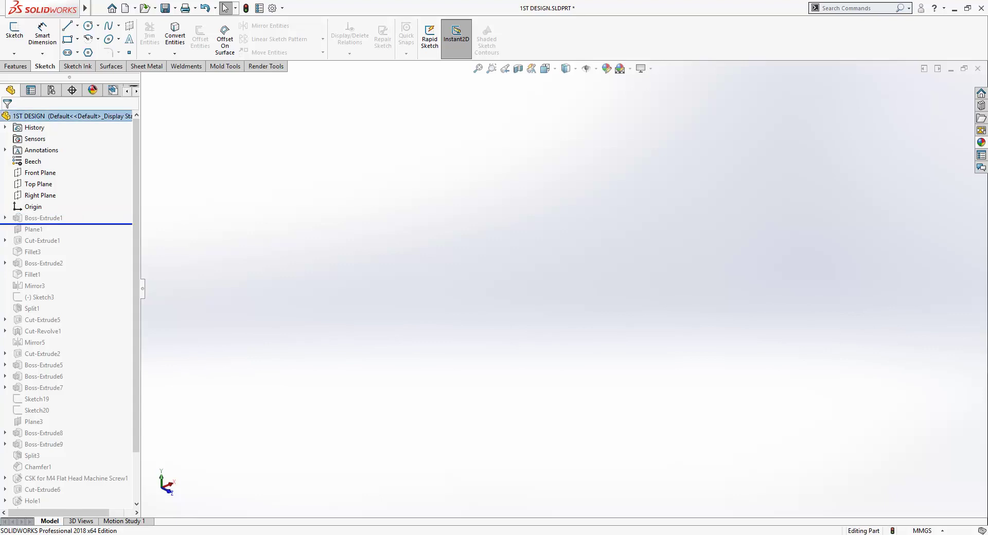
left_click(44, 218)
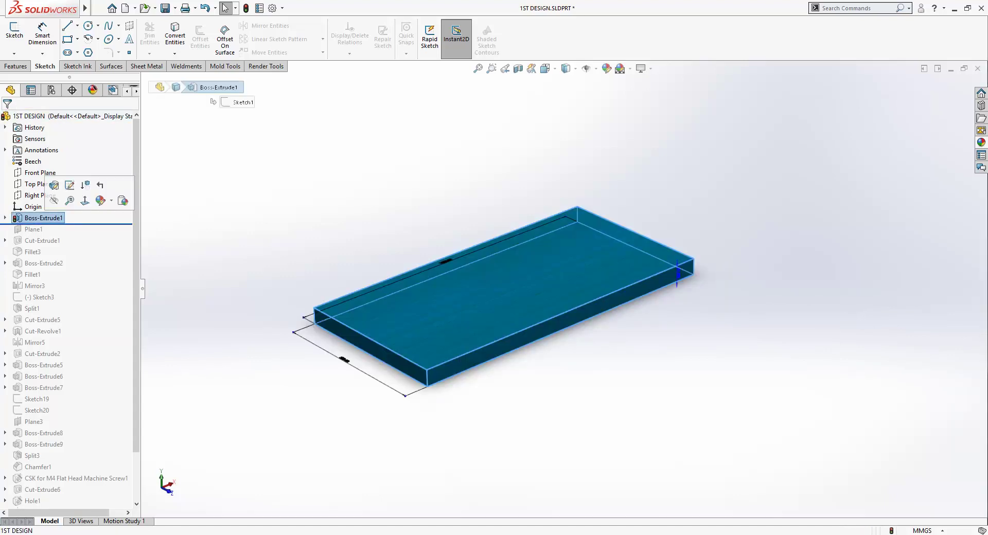
Edit Sketch1 and move its 1000.00 and 500.00 dimensions clear of the rectangle.
left_click(70, 185)
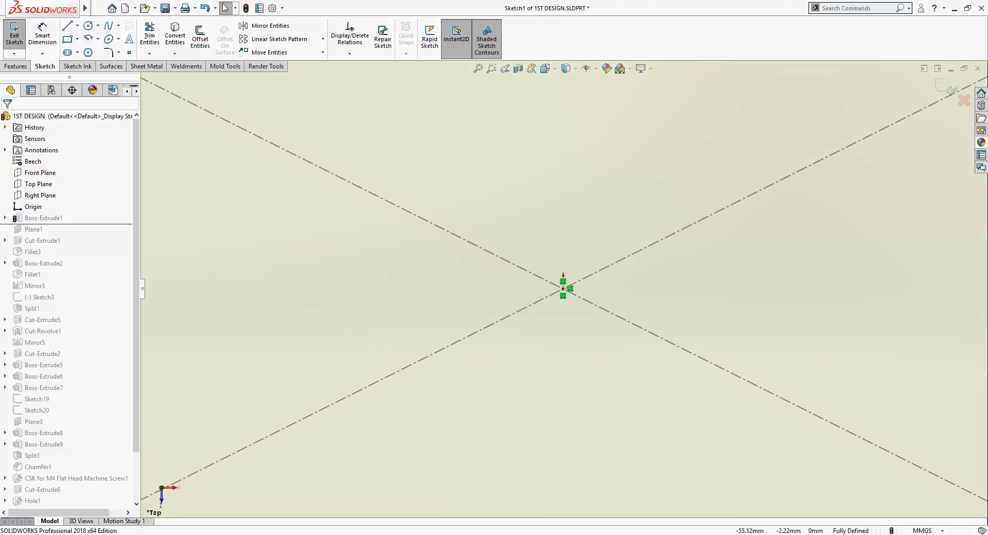
key("f")
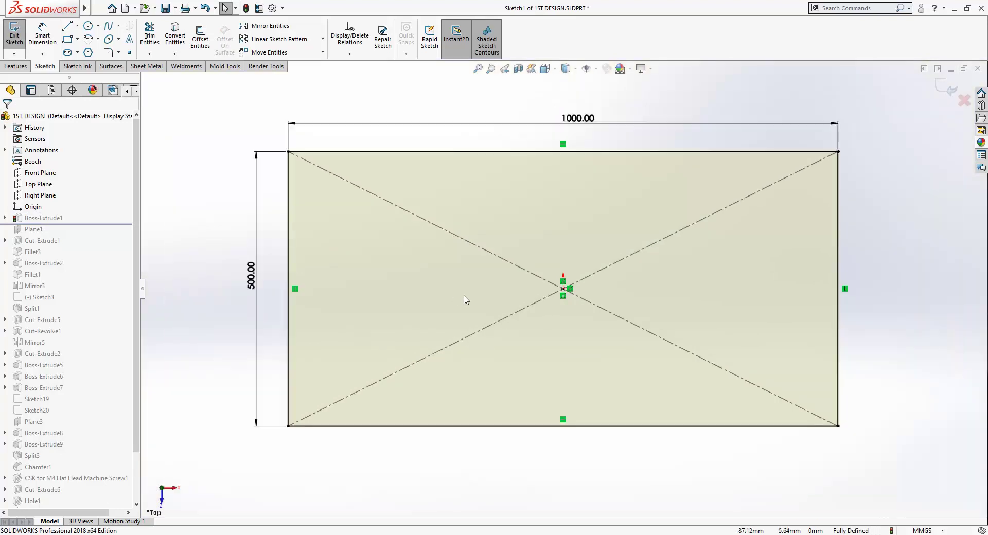
scroll(606, 210, "down", 2)
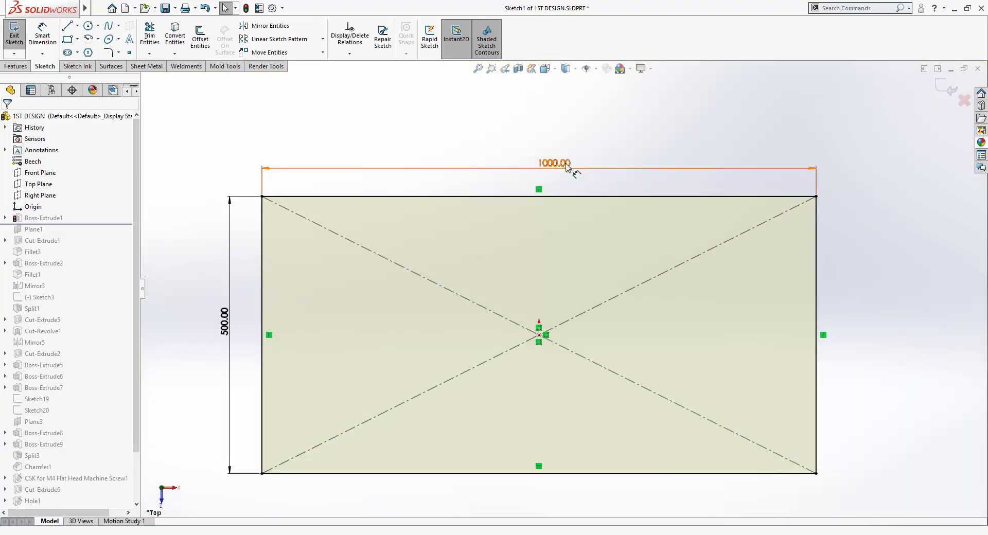
left_click_drag(574, 170, 571, 149)
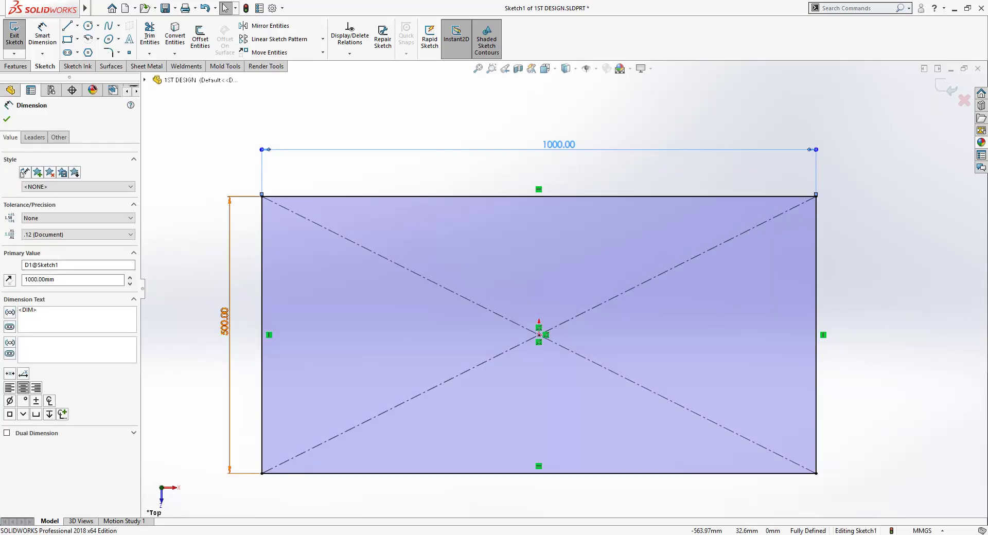
left_click_drag(224, 324, 208, 323)
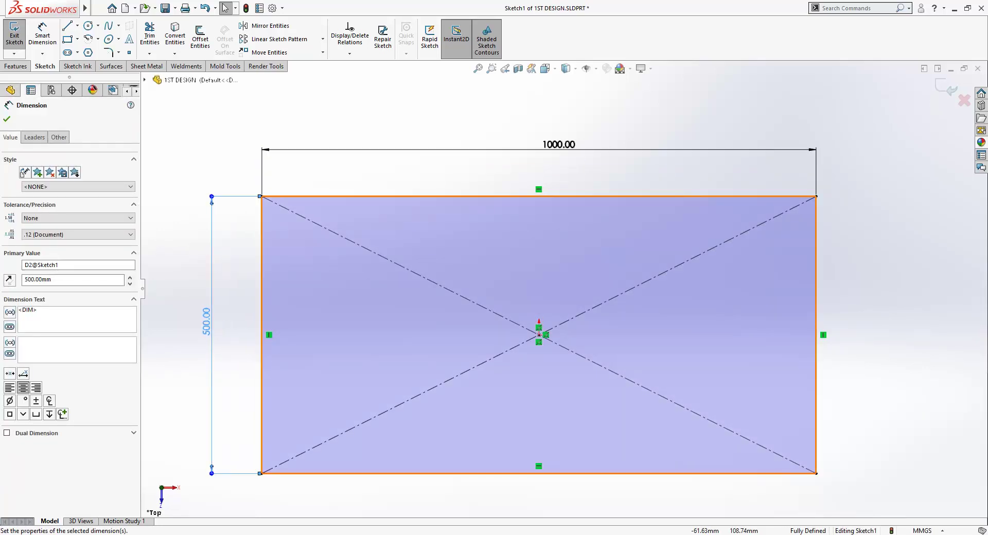
key("Escape")
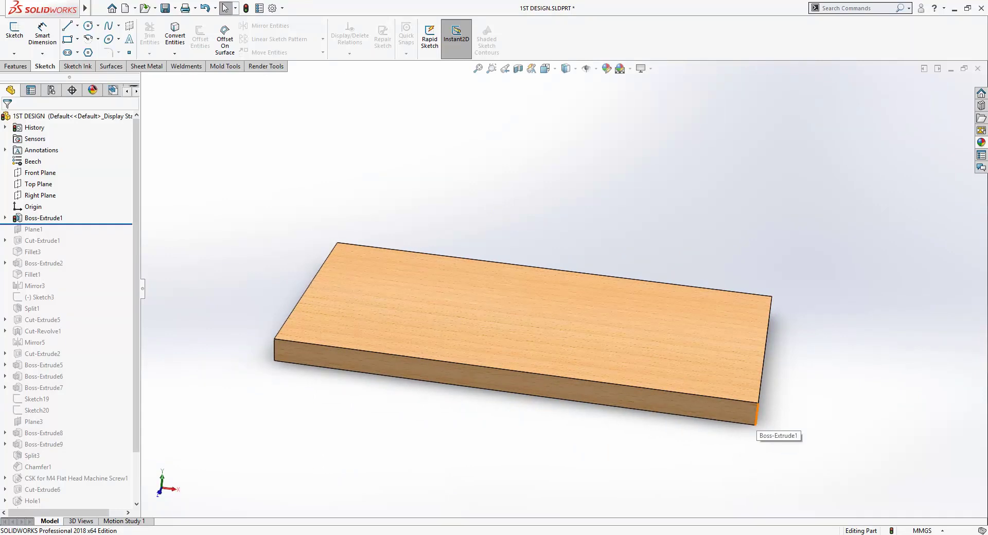
Measure the slab edge and confirm Boss-Extrude1 at 51 mm blind depth.
left_click(755, 414)
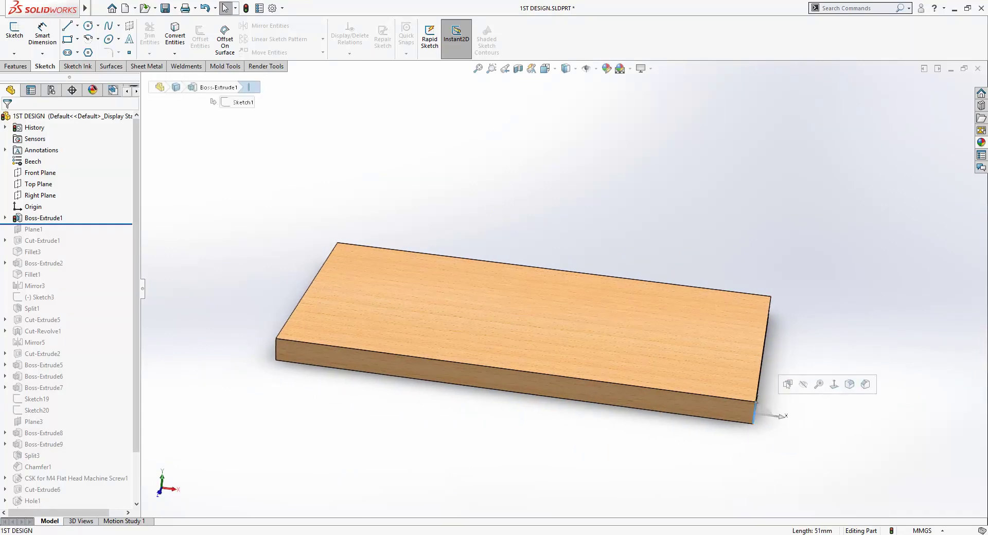
key("Escape")
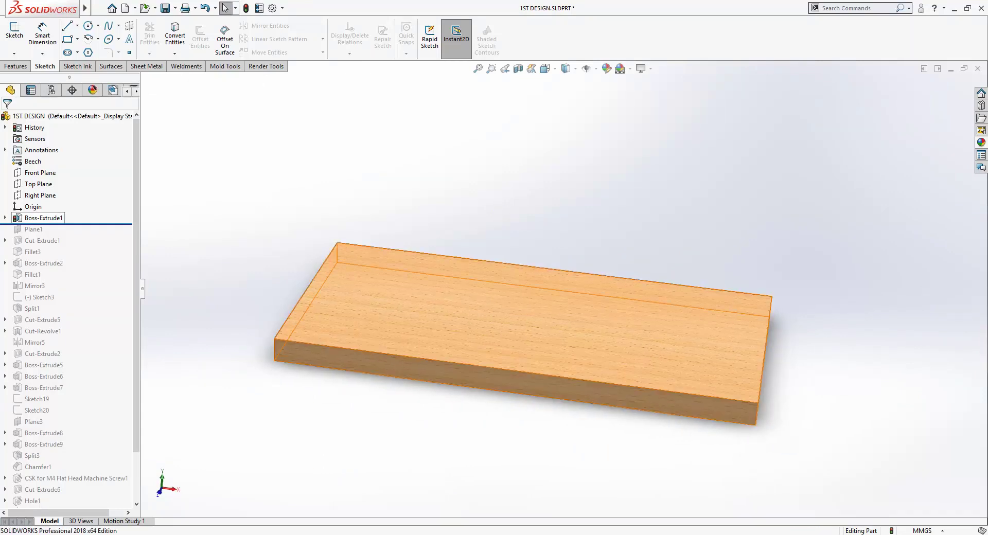
left_click(43, 218)
left_click(64, 191)
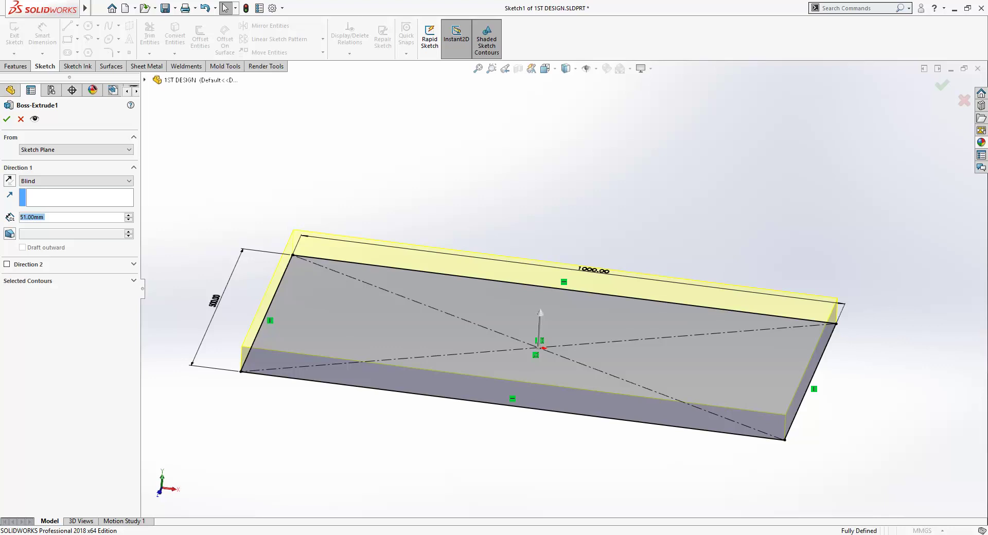
left_click(7, 119)
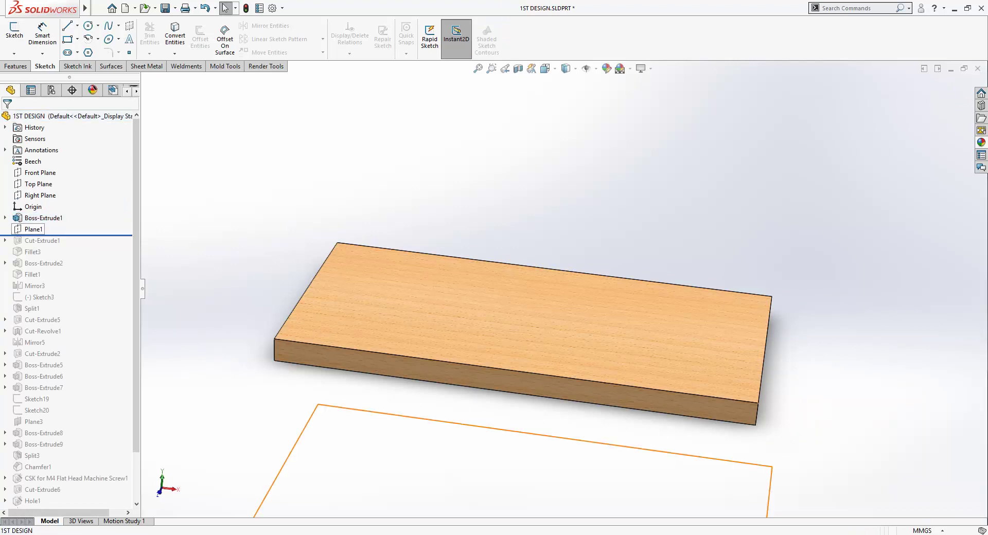
Keep Plane1 offset 450 mm below the top face and roll forward to Cut-Extrude1.
left_click(34, 229)
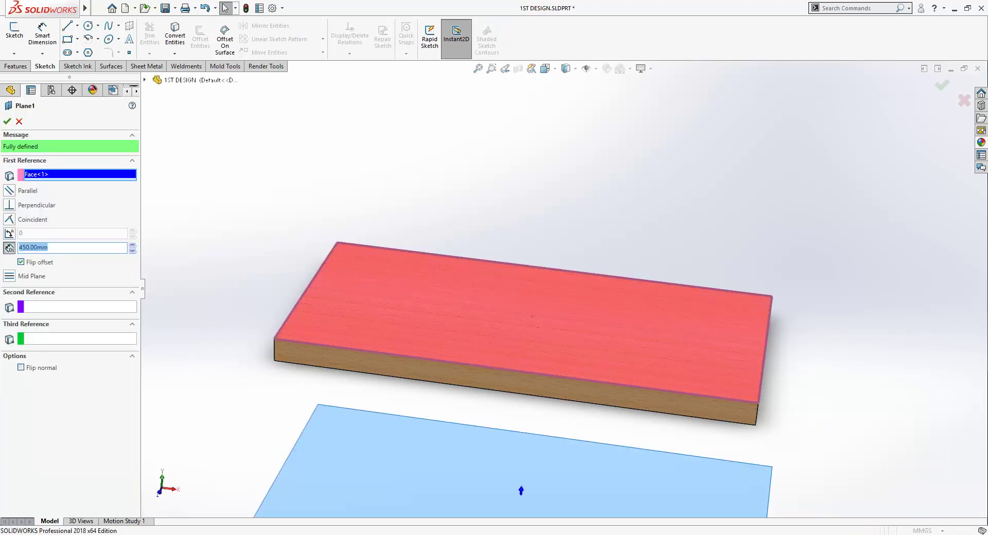
mouse_move(603, 399)
middle_mouse_down()
mouse_move(655, 340)
mouse_move(649, 401)
middle_mouse_up()
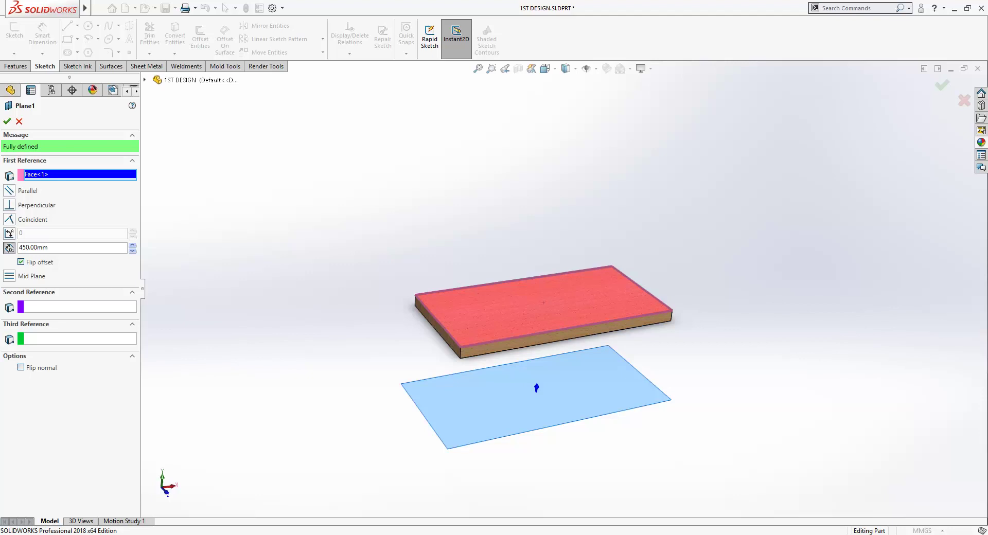
key("Delete")
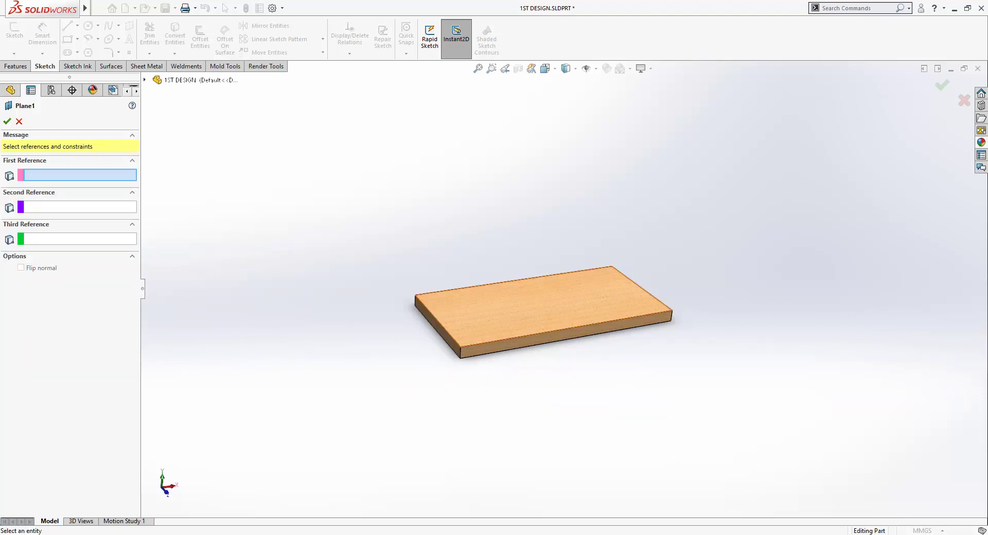
key("ctrl+z")
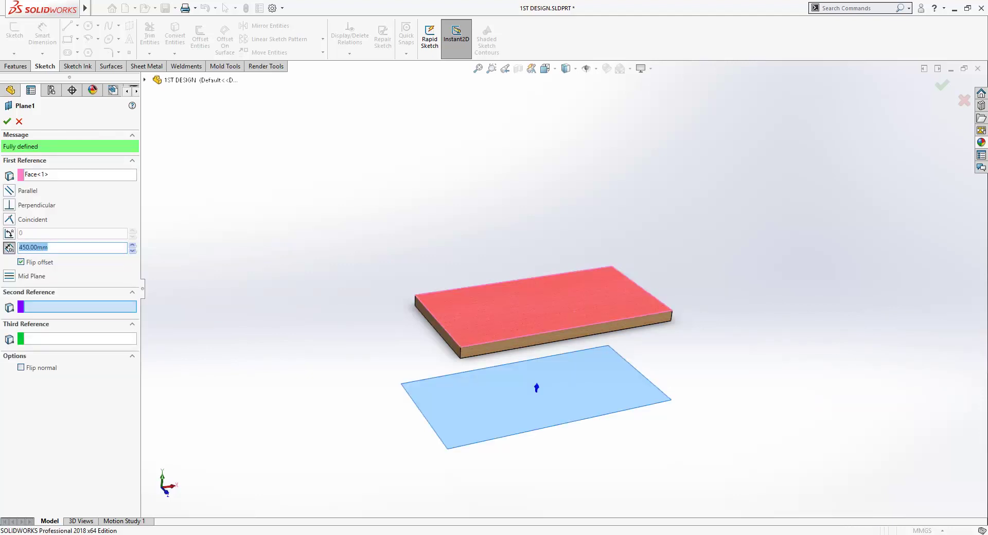
key("Return")
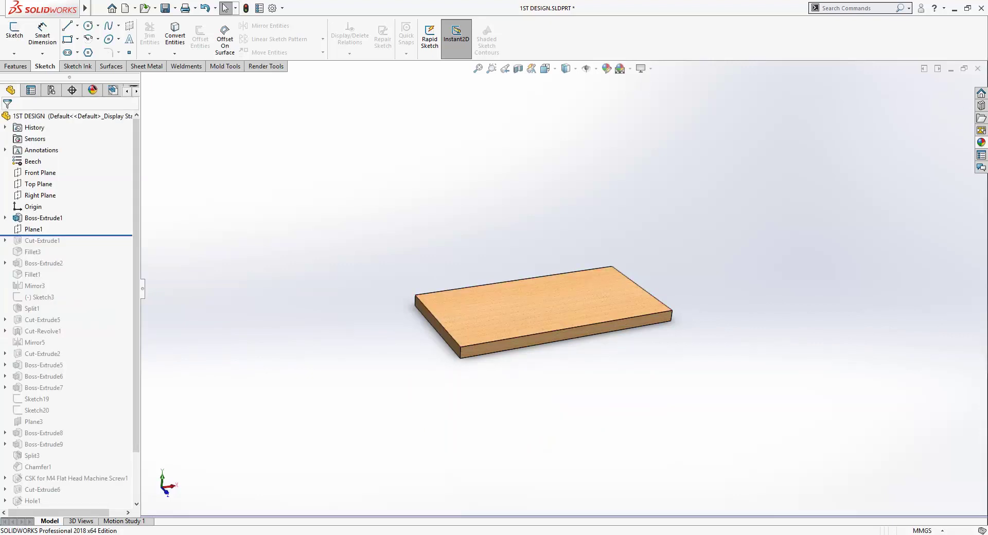
middle_click_drag(536, 308, 521, 267)
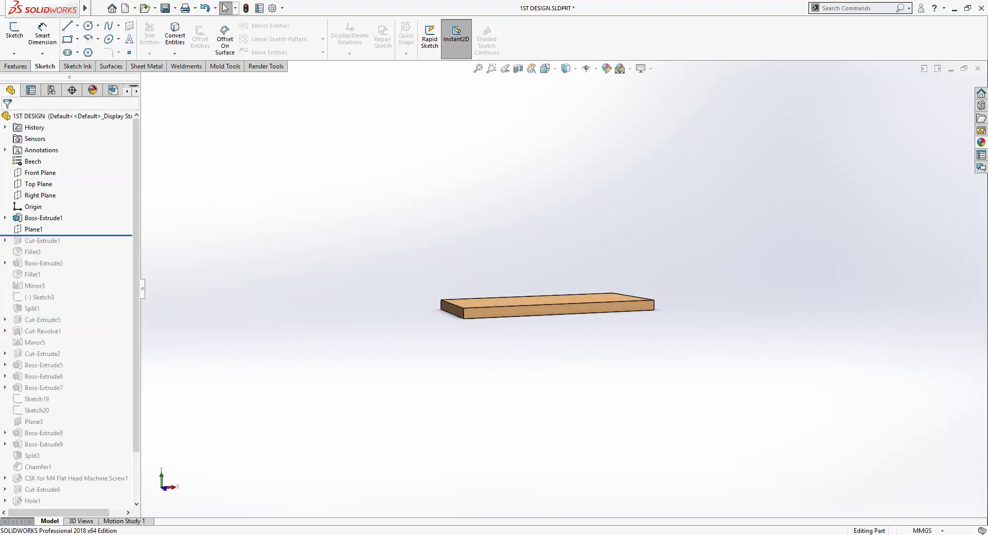
left_click_drag(79, 235, 79, 247)
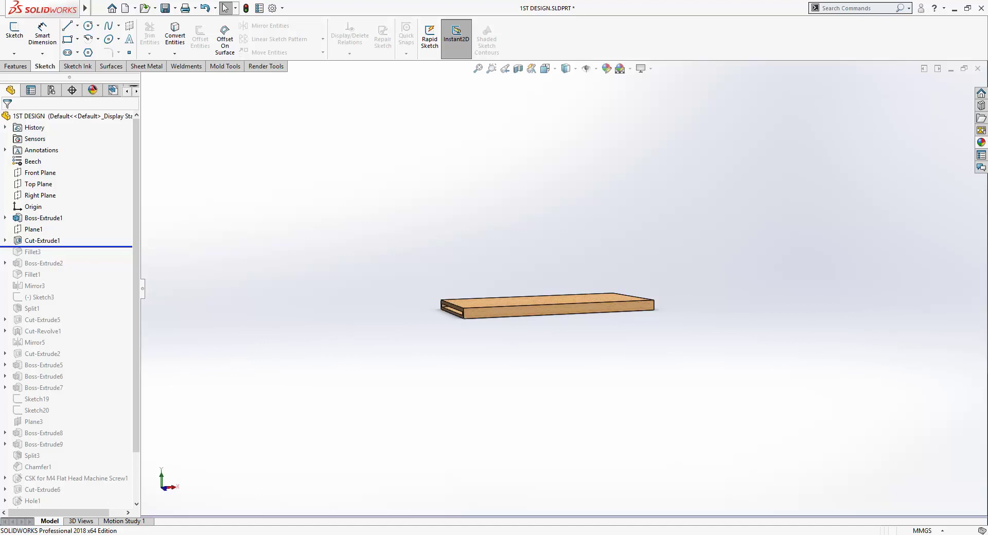
Open Cut-Extrude1's slot sketch and move the 15.00 dimension down and right.
left_click(42, 240)
middle_click_drag(552, 309, 581, 301)
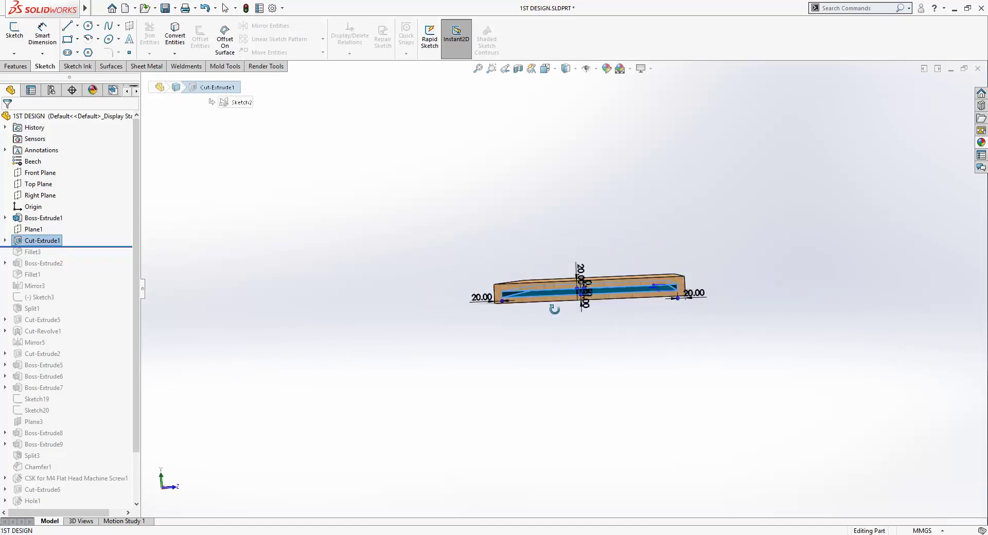
right_click(48, 240)
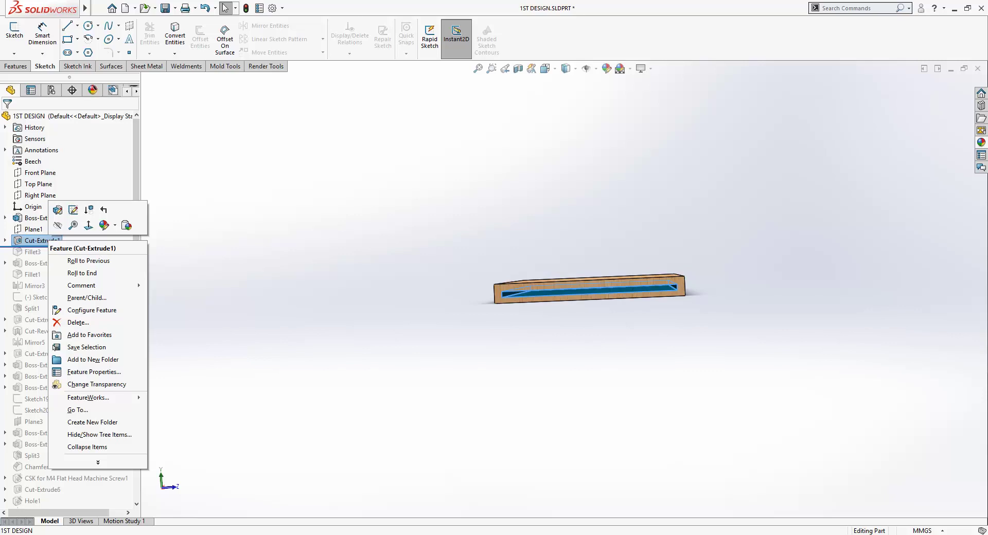
left_click(73, 209)
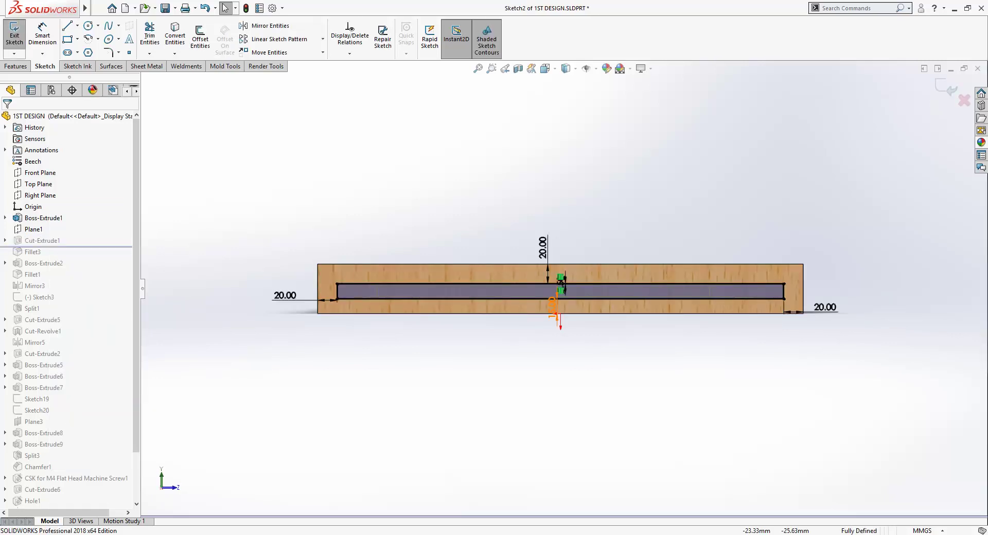
left_click_drag(552, 307, 590, 334)
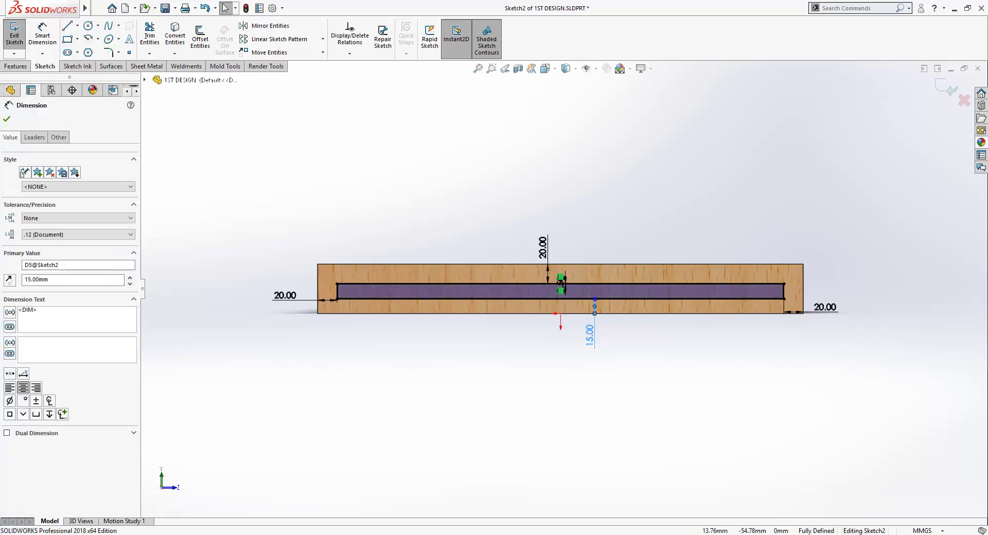
key("Escape")
Accept the slot's 0.50 mm dimension and exit the sketch to rebuild the cut.
scroll(571, 301, "down", 1)
scroll(259, 289, "down", 1)
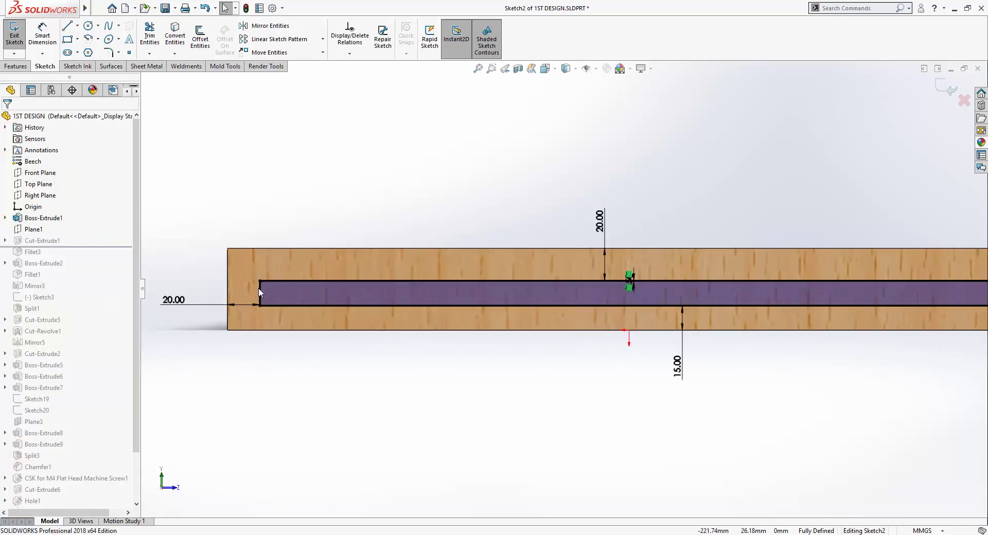
scroll(258, 288, "down", 2)
scroll(330, 292, "down", 1)
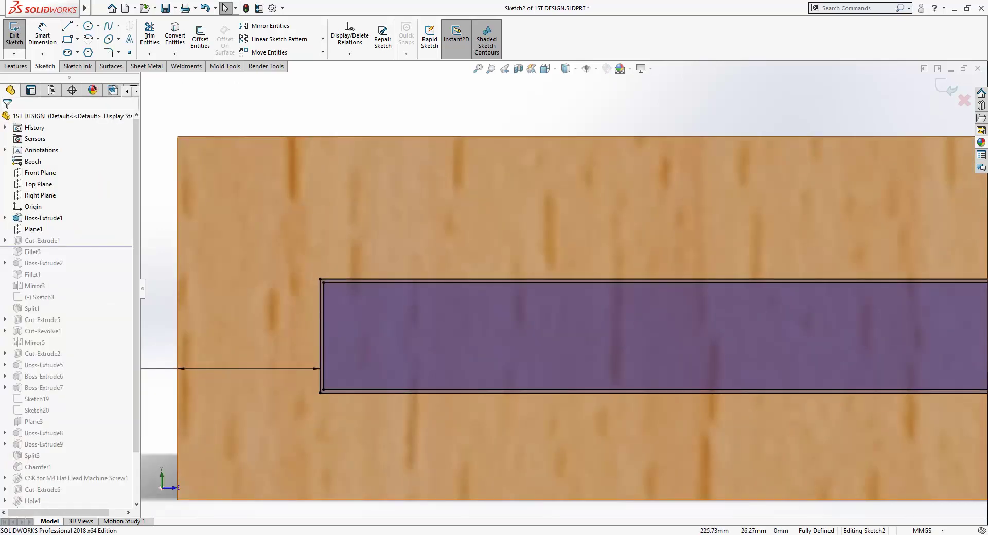
scroll(530, 315, "up", 3)
scroll(767, 292, "up", 1)
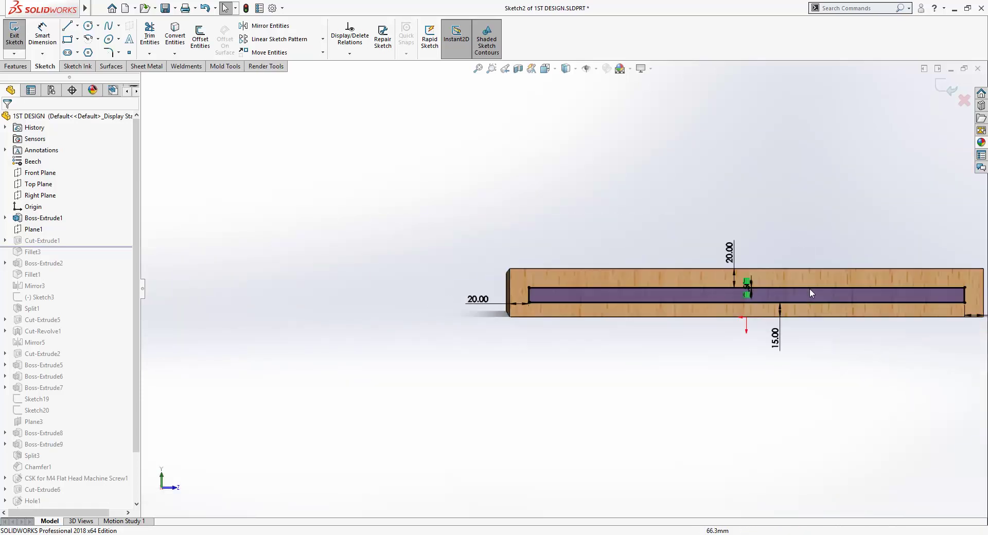
scroll(721, 280, "down", 2)
scroll(574, 301, "down", 1)
scroll(541, 316, "down", 1)
scroll(508, 326, "down", 2)
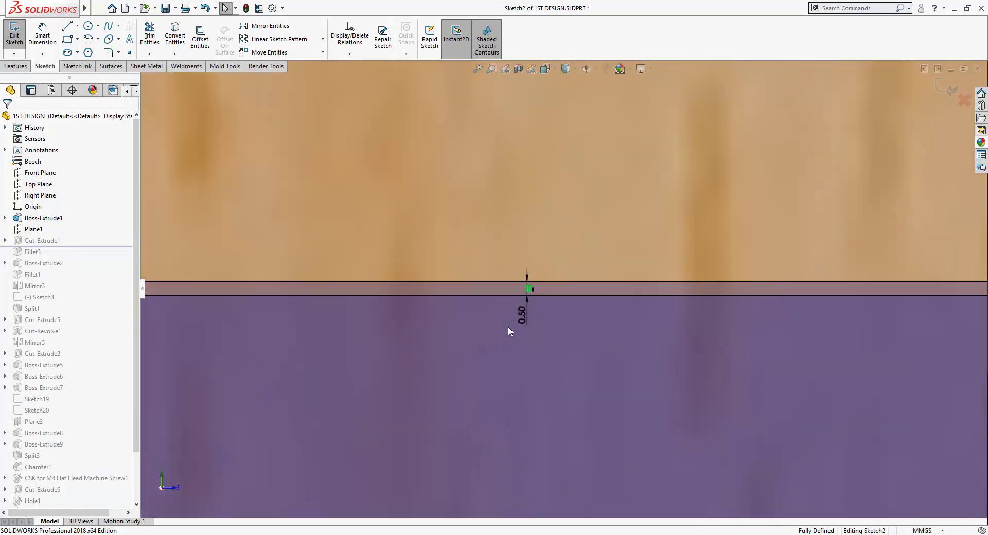
scroll(508, 327, "down", 1)
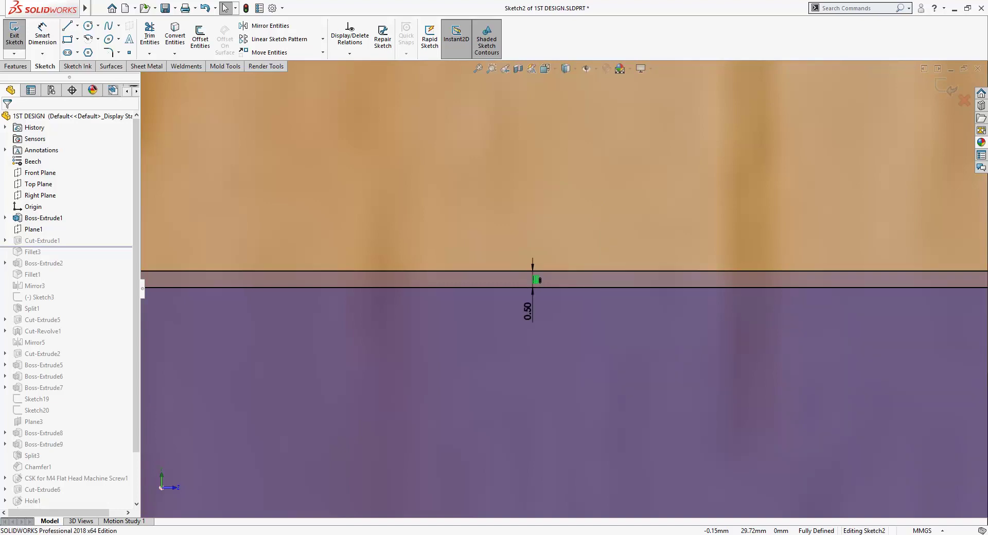
left_click(527, 312)
scroll(578, 300, "up", 2)
scroll(569, 302, "up", 2)
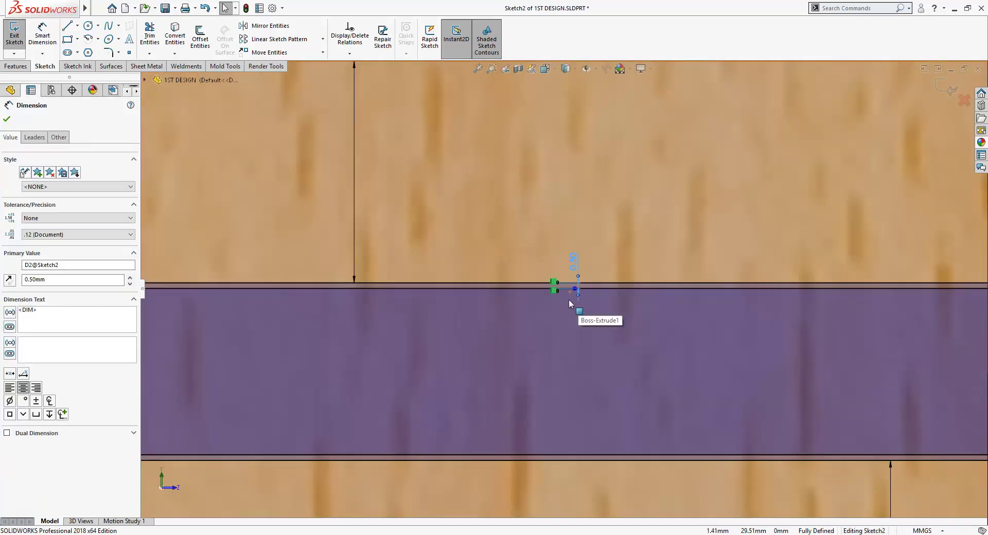
scroll(570, 299, "up", 2)
scroll(569, 300, "up", 1)
scroll(569, 300, "up", 3)
scroll(575, 304, "up", 2)
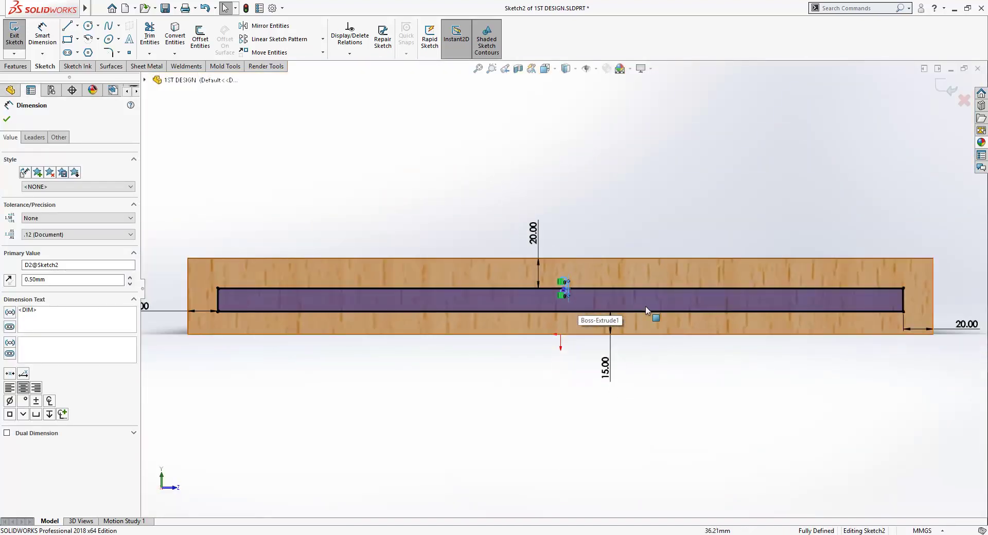
middle_click_drag(776, 309, 708, 303, "ctrl")
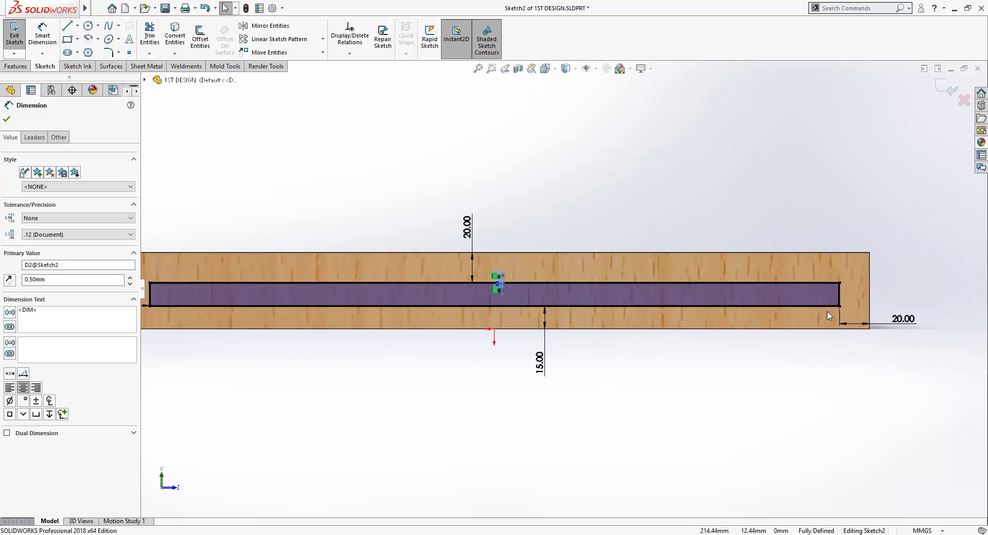
left_click(6, 118)
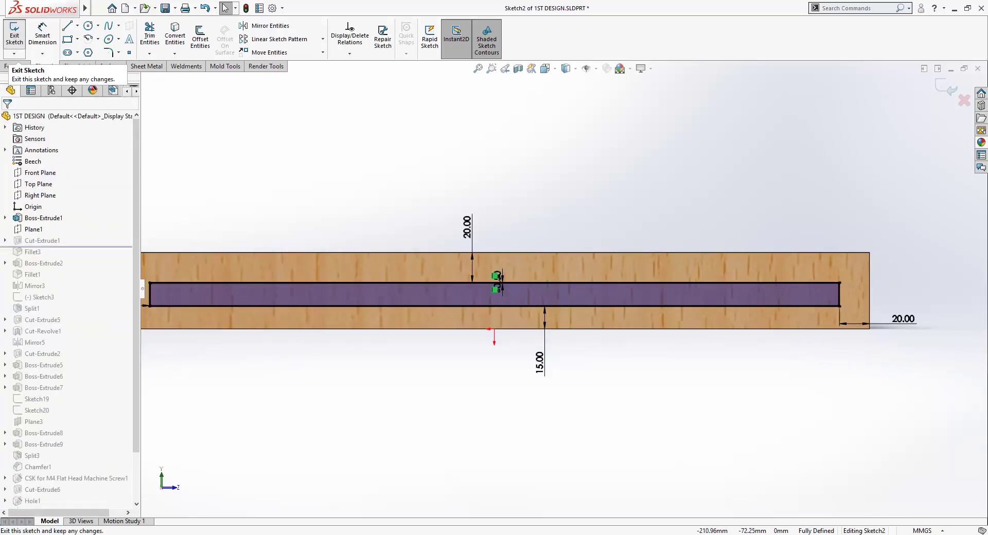
left_click(15, 37)
Confirm Cut-Extrude1 at 1200 mm blind depth and roll forward to include Fillet3.
scroll(549, 291, "up", 3)
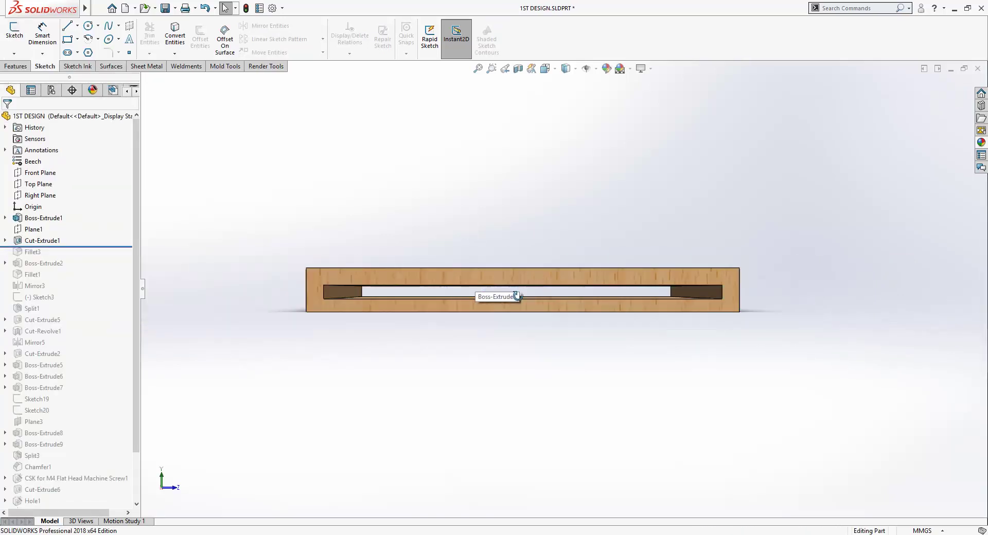
key("ctrl+7")
key("ctrl+shift+z")
key("ctrl+7")
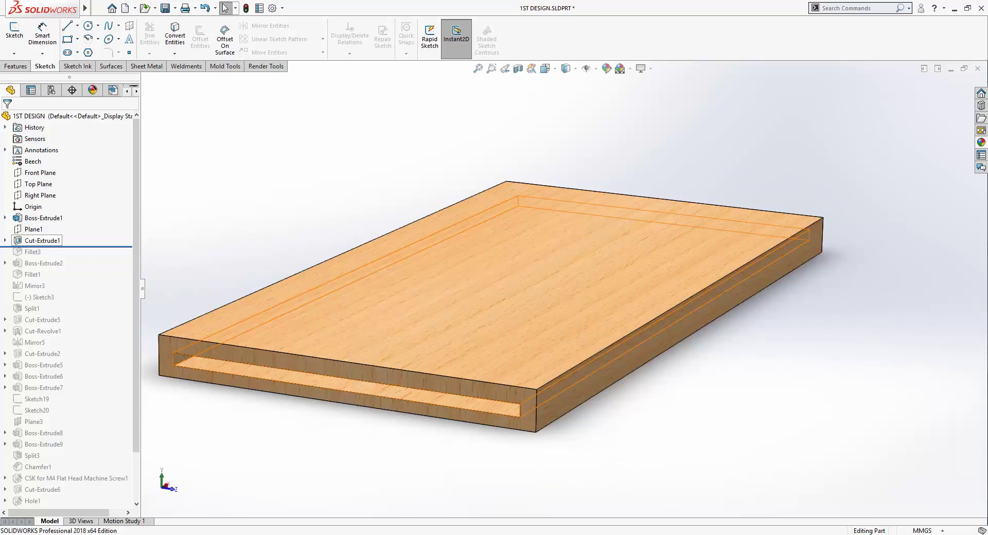
left_click(43, 240)
left_click(18, 227)
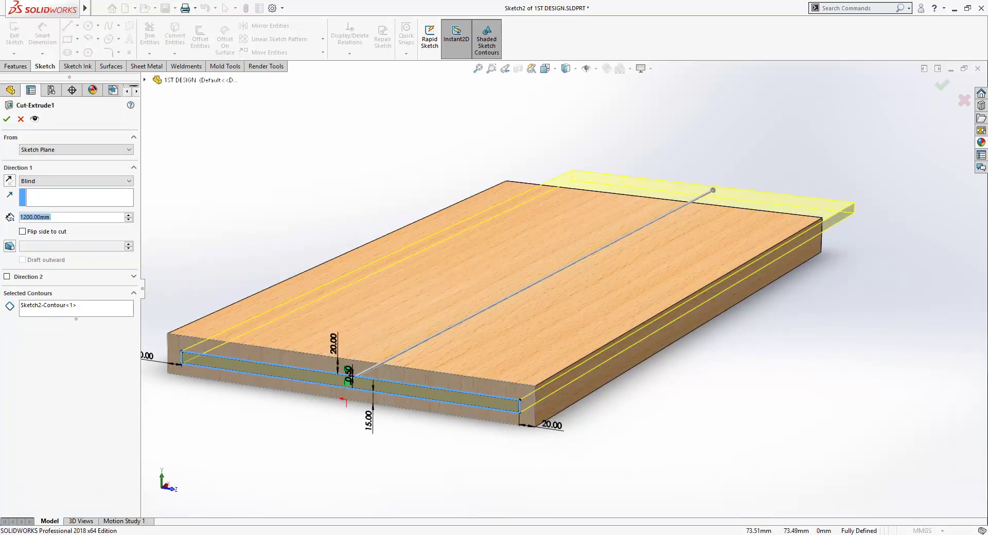
scroll(404, 353, "up", 2)
middle_click_drag(403, 352, 666, 348)
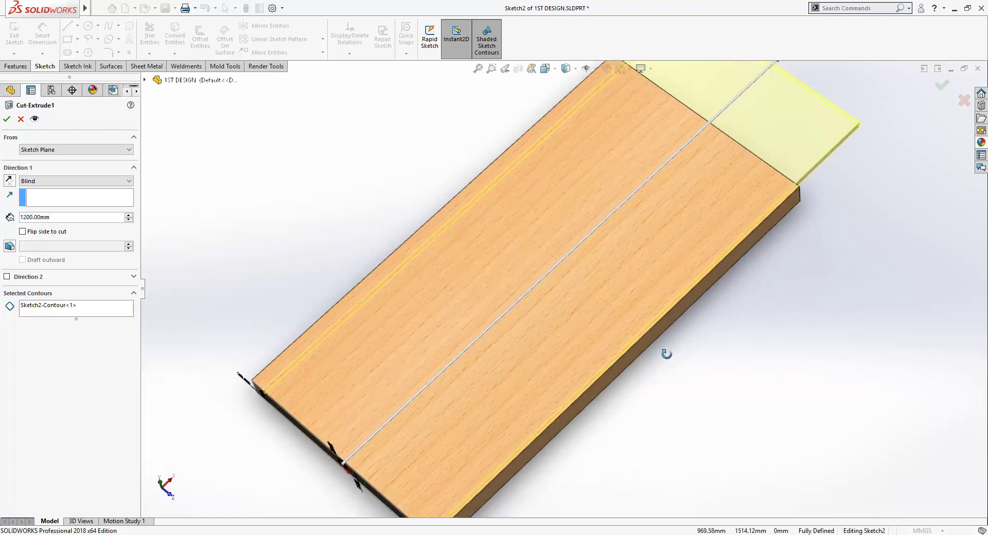
key("ctrl+7")
mouse_move(653, 269)
middle_mouse_down()
mouse_move(675, 280)
mouse_move(6, 124)
middle_mouse_up()
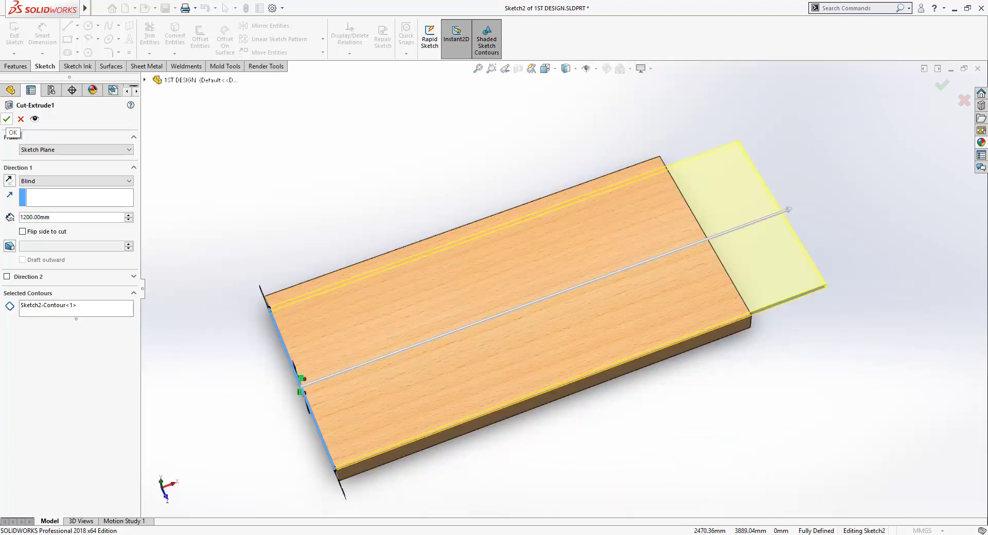
left_click(6, 119)
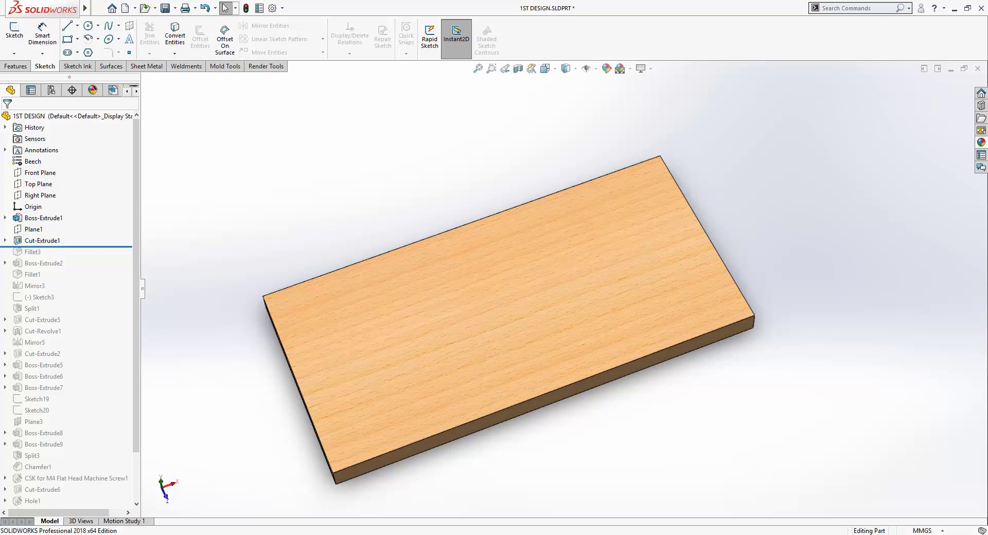
left_click_drag(97, 247, 97, 259)
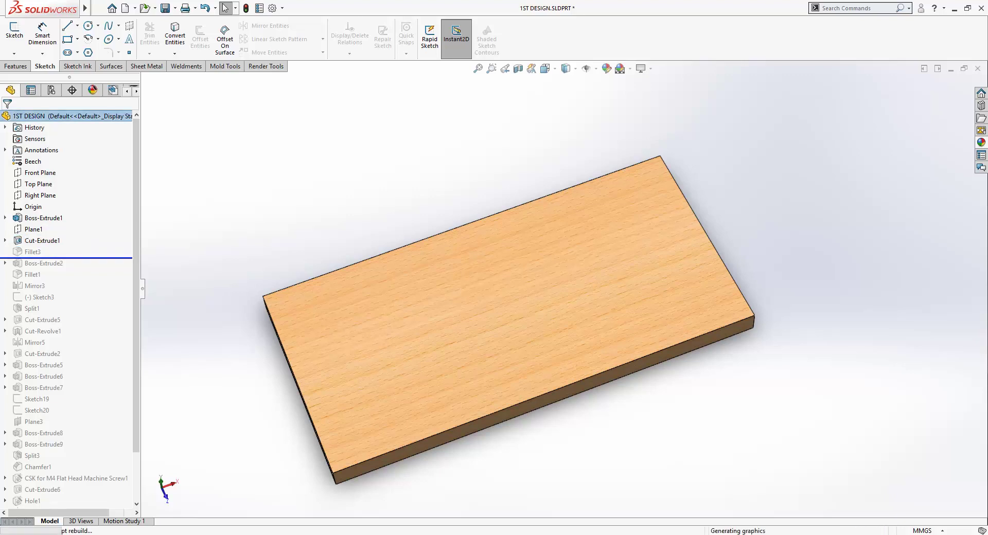
Confirm Fillet3's 30 mm radius on four corners and roll forward to Boss-Extrude2.
left_click(33, 251)
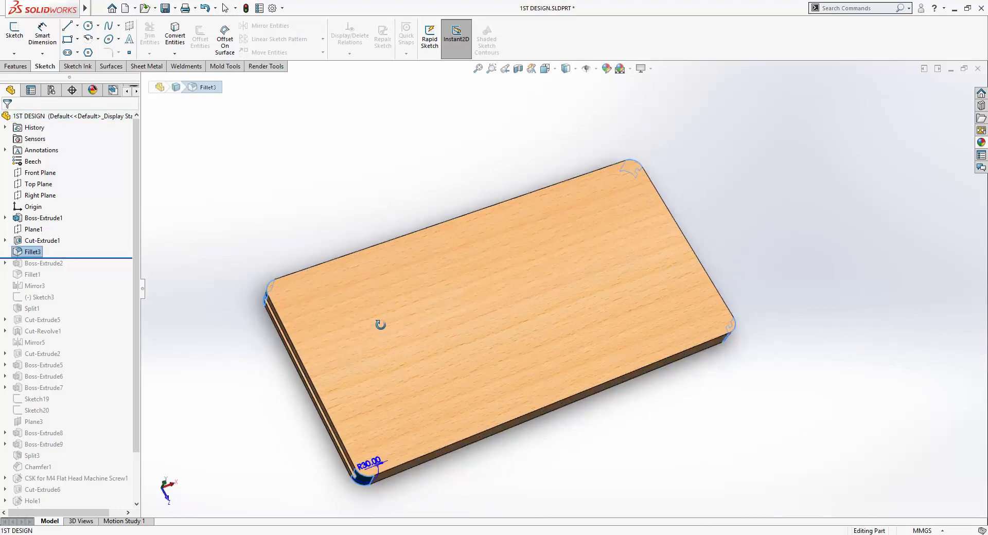
scroll(386, 269, "down", 3)
scroll(386, 270, "up", 2)
mouse_move(386, 270)
middle_mouse_down()
mouse_move(387, 288)
mouse_move(361, 278)
mouse_move(392, 309)
middle_mouse_up()
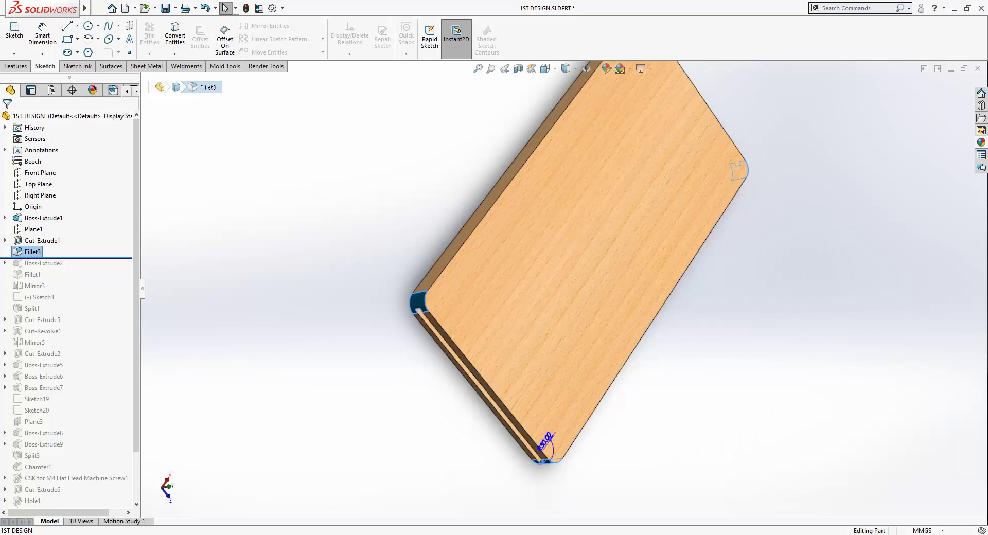
right_click(30, 252)
left_click(48, 220)
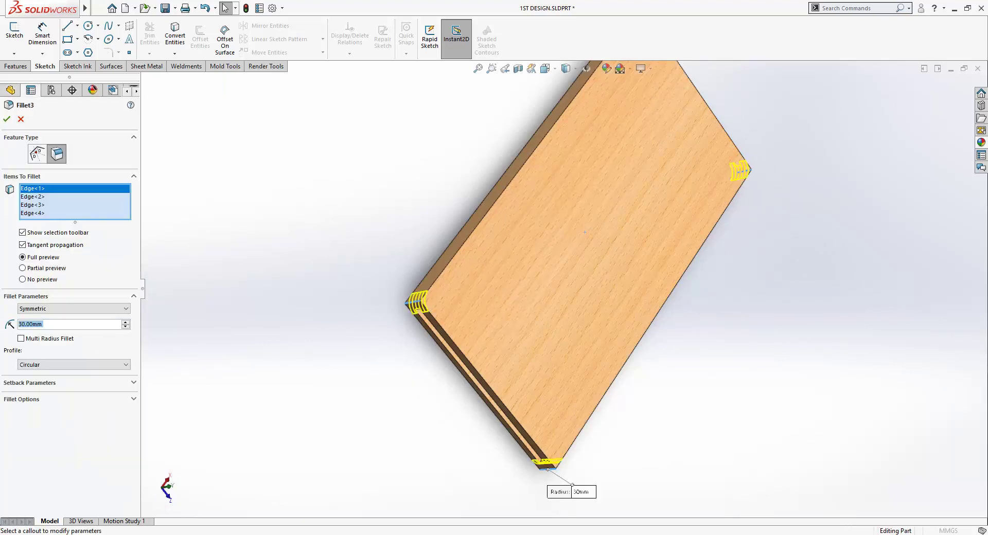
mouse_move(496, 205)
middle_mouse_down()
mouse_move(503, 315)
mouse_move(659, 236)
middle_mouse_up()
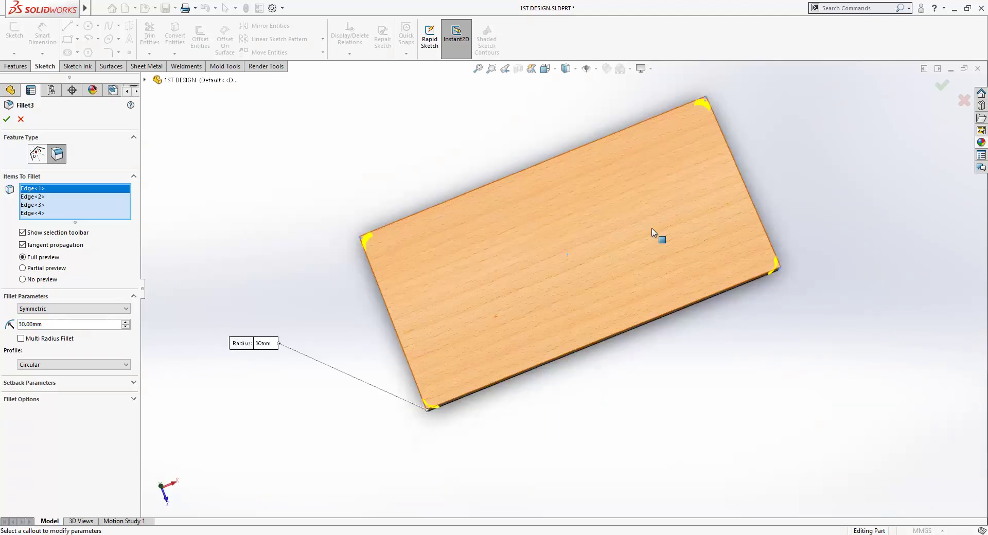
left_click(7, 119)
left_click_drag(110, 263, 110, 280)
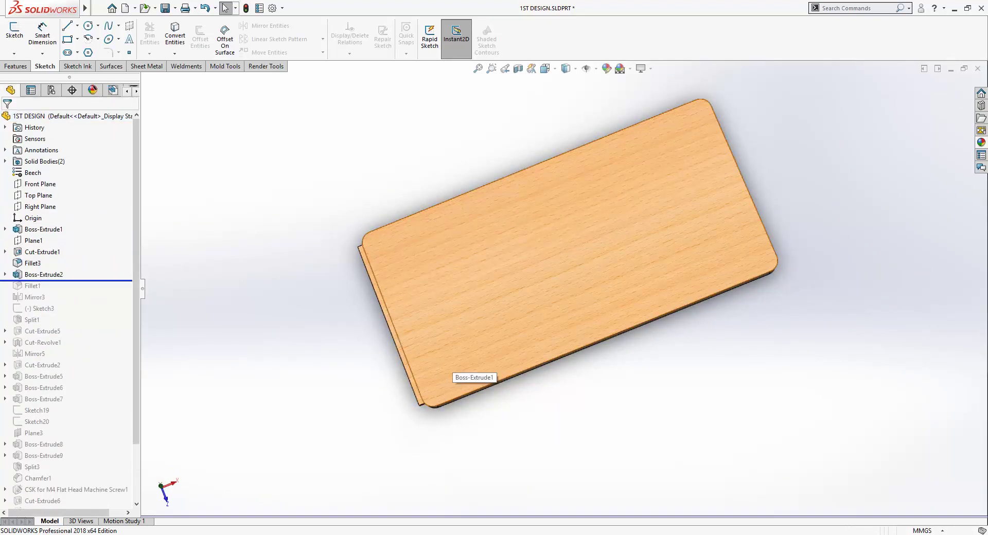
Confirm Boss-Extrude2 unchanged at Blind 315 mm plus 15 mm in Direction 2.
scroll(566, 257, "up", 2)
middle_click_drag(450, 368, 515, 334)
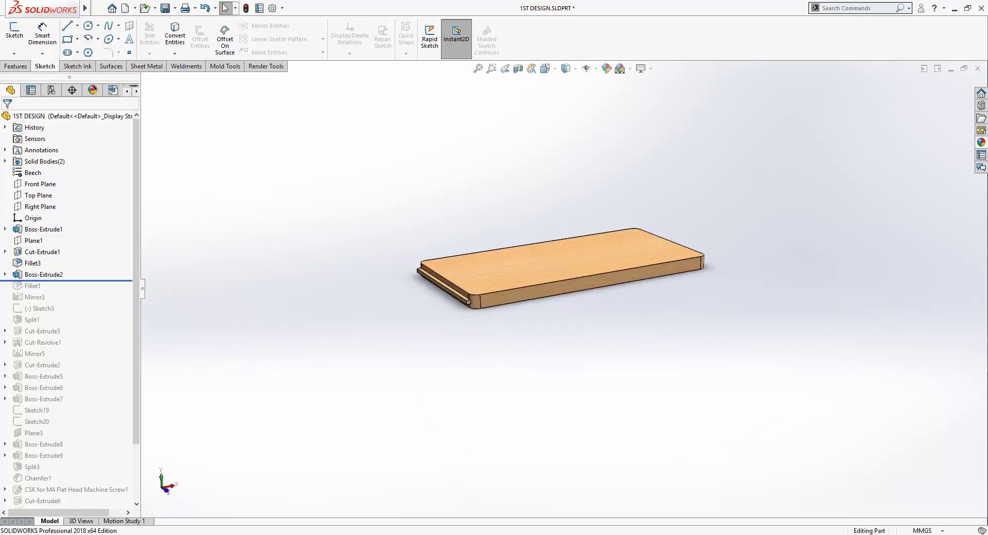
scroll(515, 334, "down", 5)
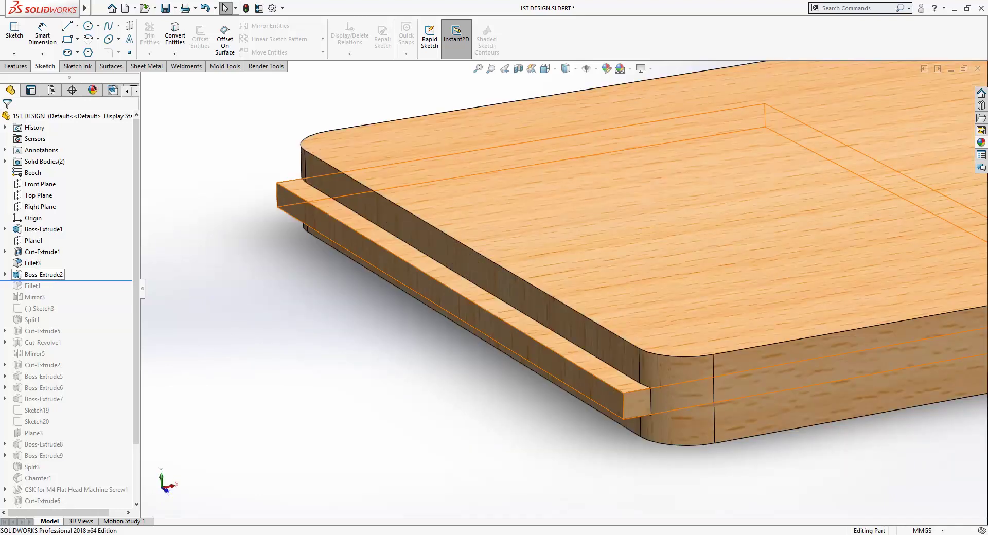
left_click(43, 274)
left_click(66, 246)
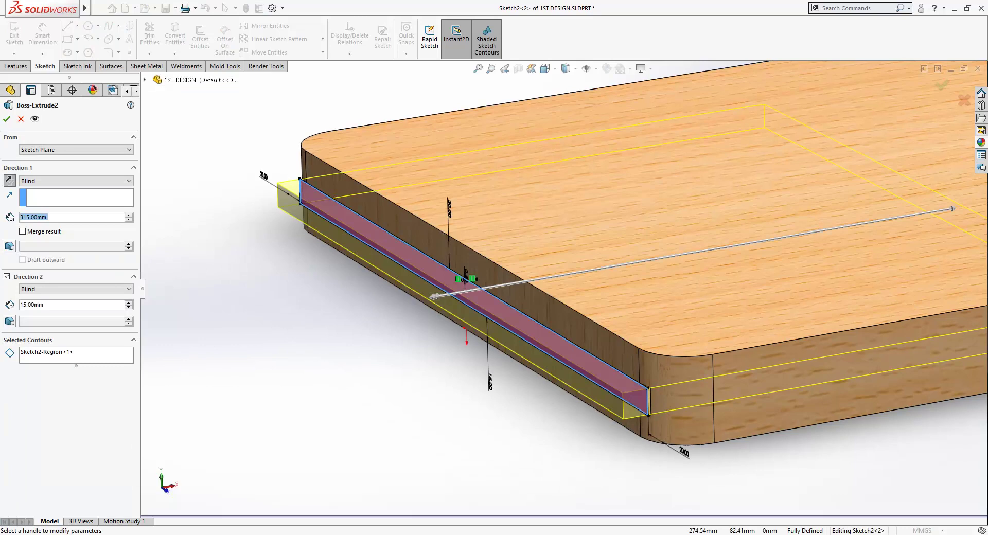
scroll(684, 323, "up", 3)
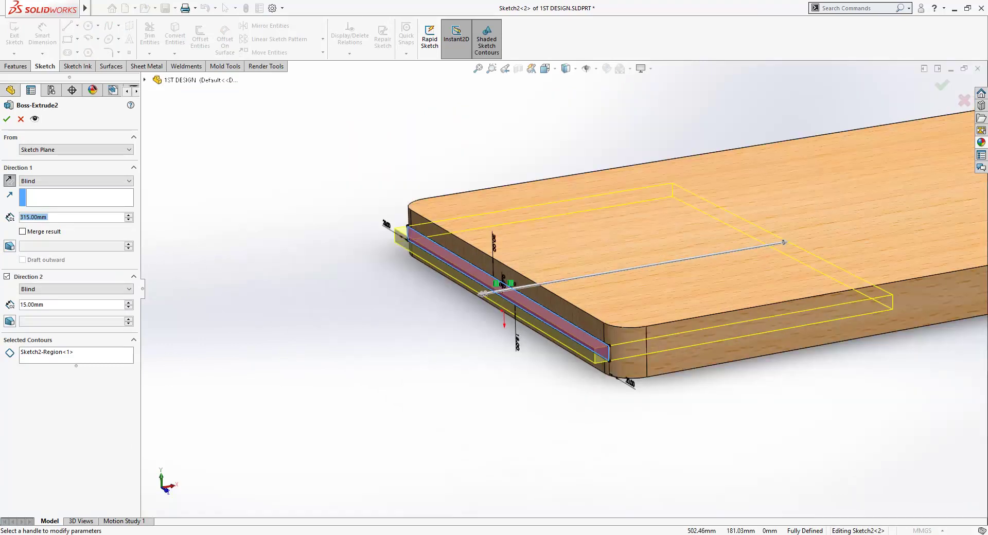
mouse_move(608, 155)
middle_mouse_down()
mouse_move(631, 239)
mouse_move(630, 227)
middle_mouse_up()
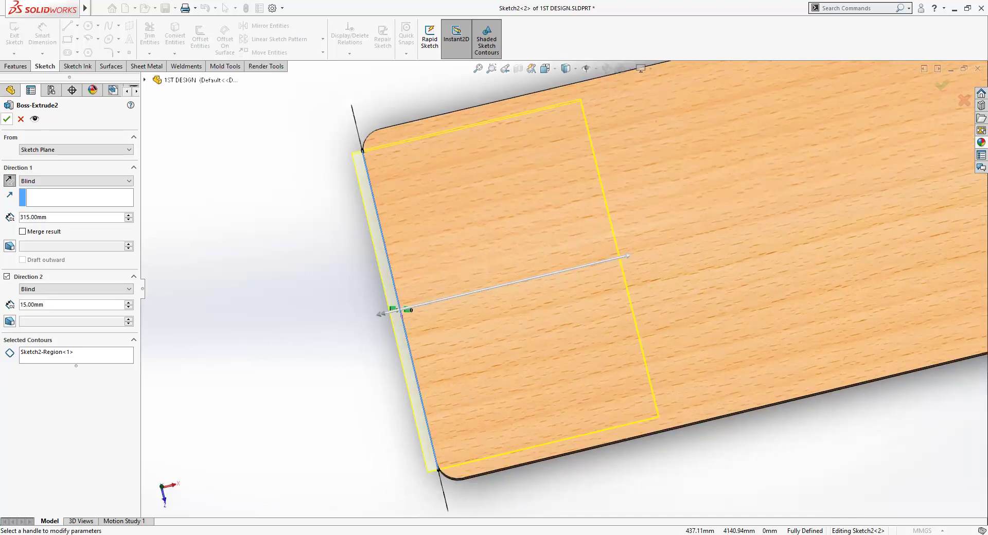
key("Return")
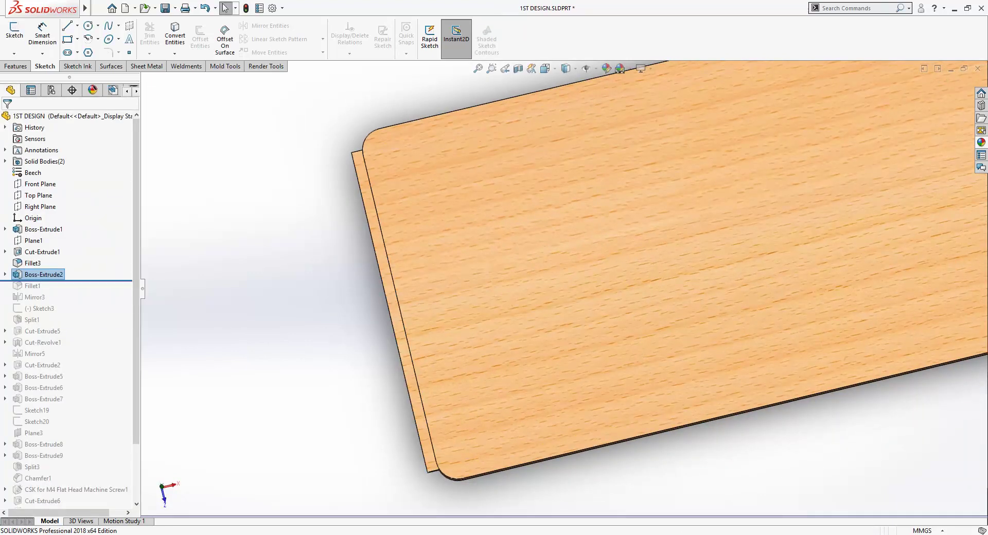
left_click(118, 289)
Roll forward through Fillet1 and Mirror3 to Sketch3, showing rounded leaves at both ends.
key("Down")
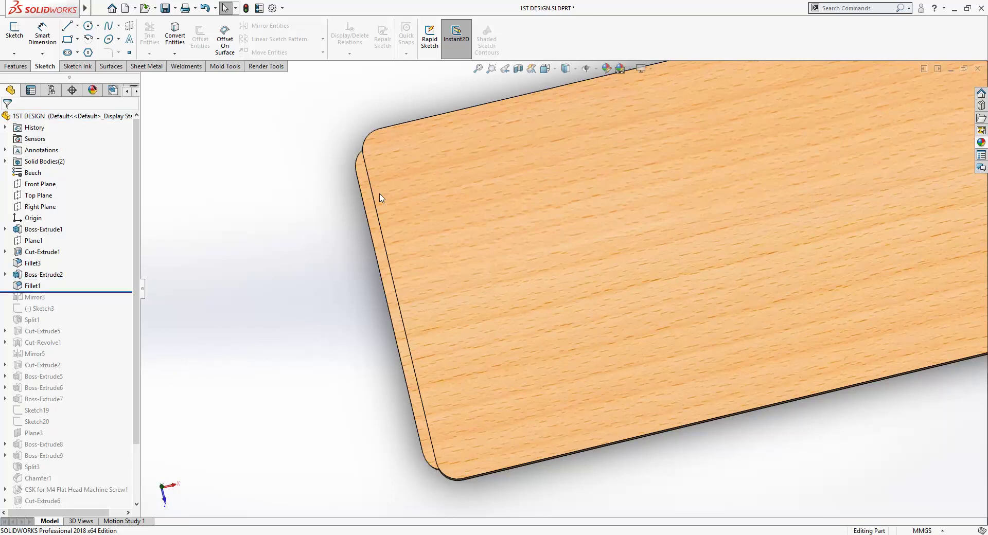
scroll(380, 198, "up", 3)
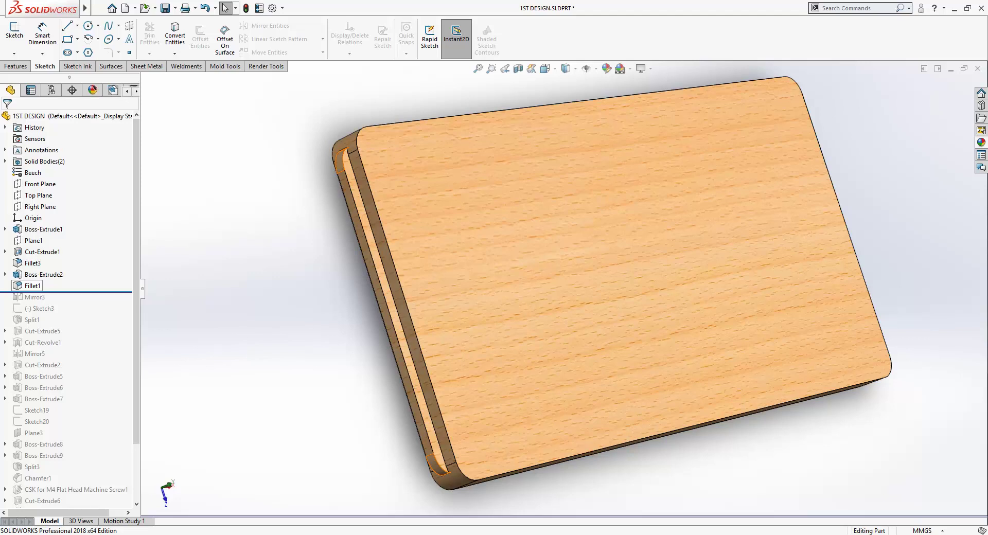
left_click(32, 285)
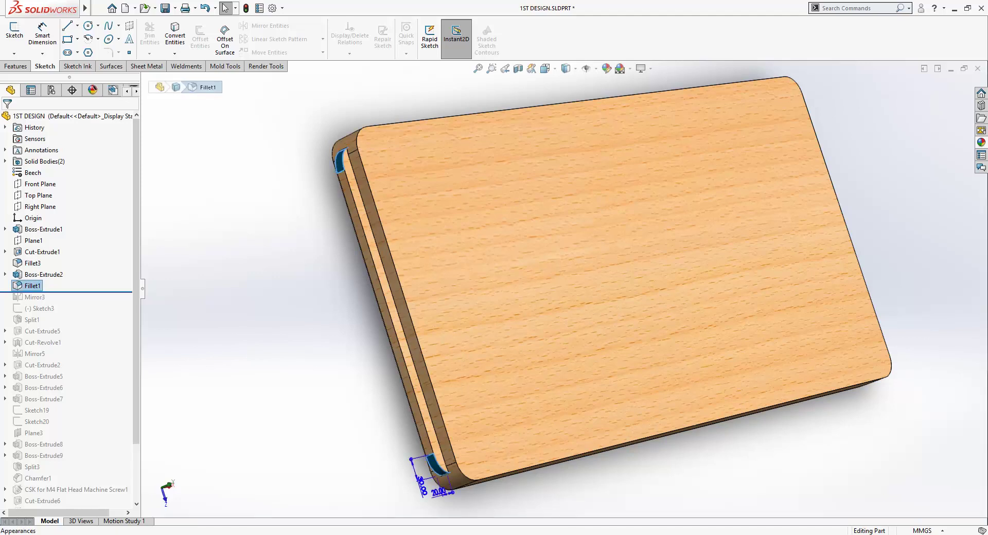
key("Escape")
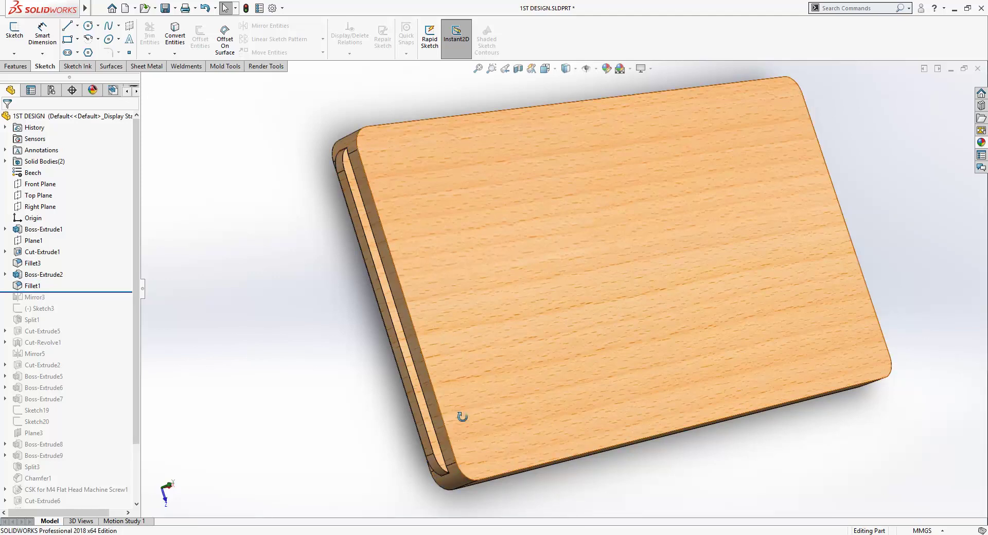
middle_click_drag(462, 417, 443, 360)
left_click_drag(94, 292, 93, 304)
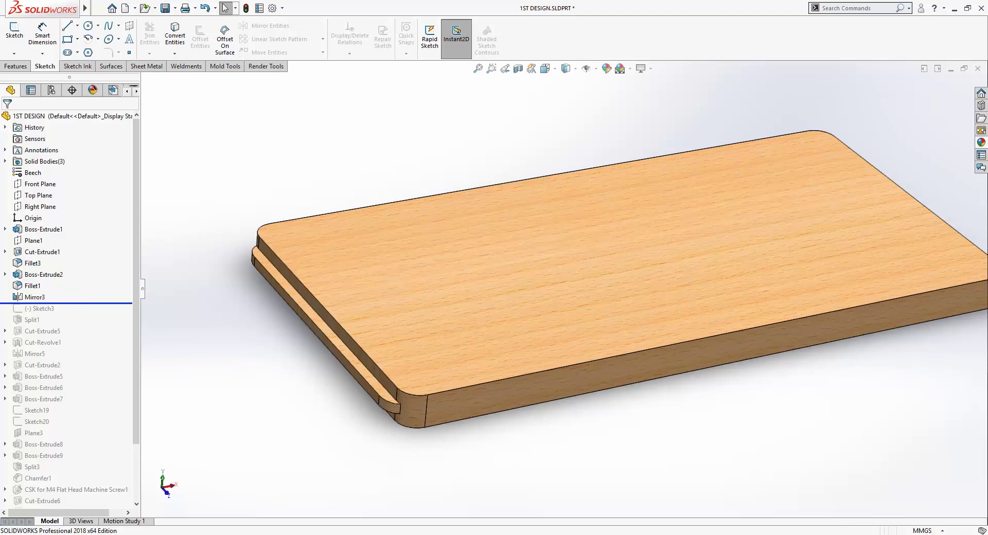
middle_click_drag(759, 300, 762, 396)
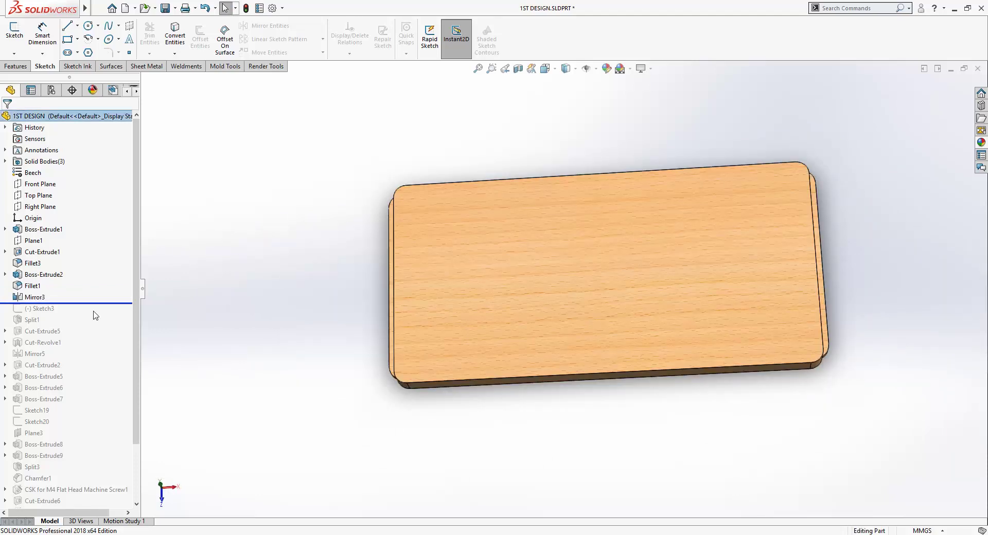
left_click_drag(93, 304, 94, 315)
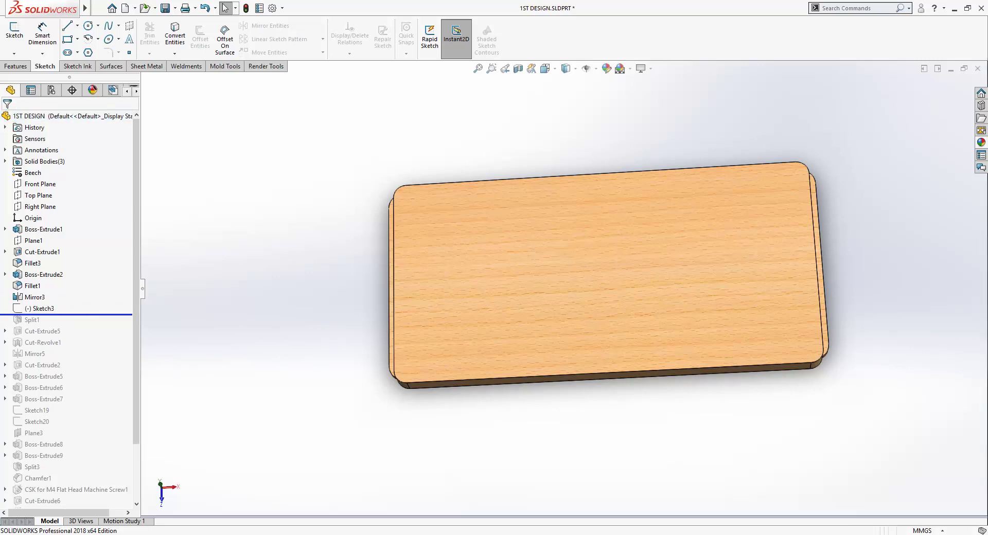
Select Sketch3 and inspect its angled split lines along the board edge.
left_click(41, 309)
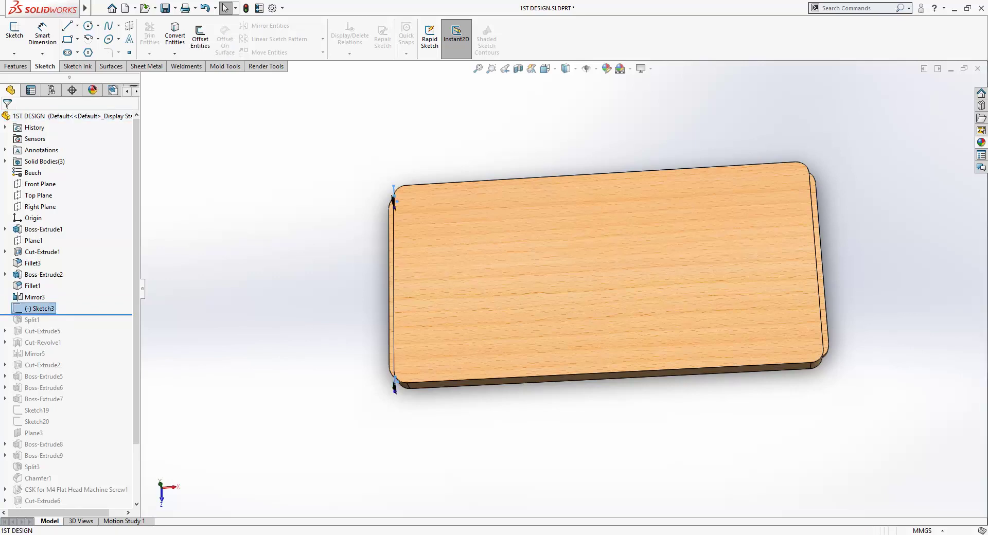
middle_click_drag(366, 258, 440, 215)
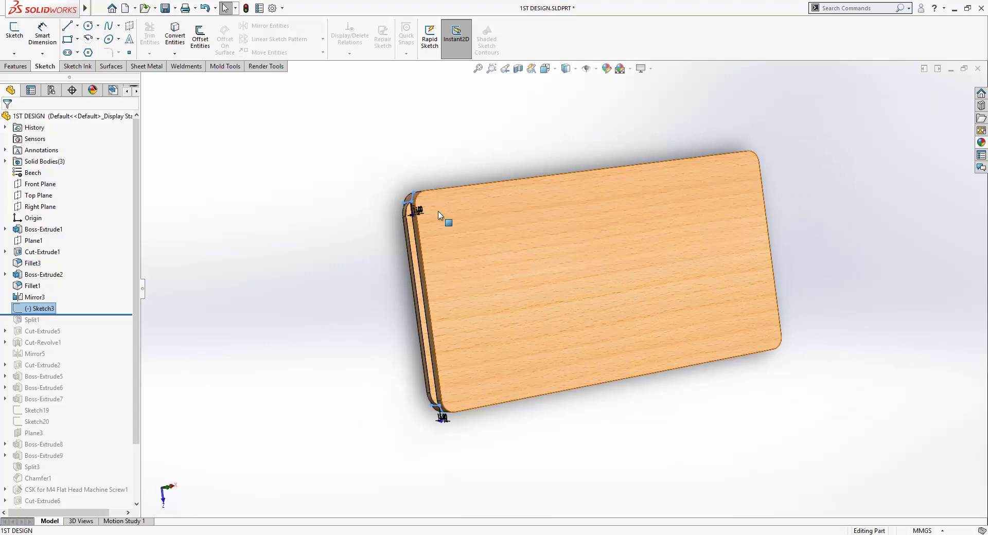
scroll(439, 215, "down", 5)
middle_click_drag(422, 297, 416, 366)
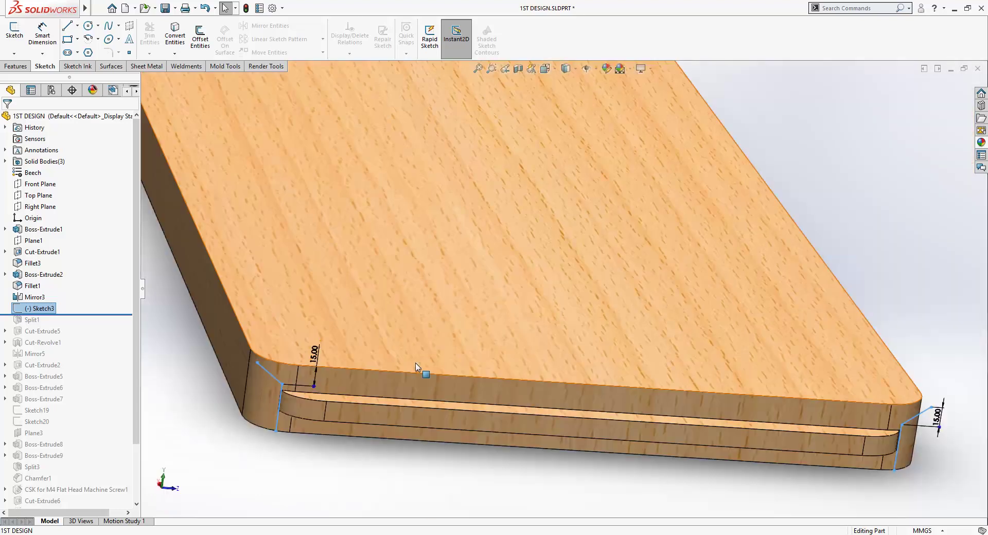
scroll(416, 367, "down", 2)
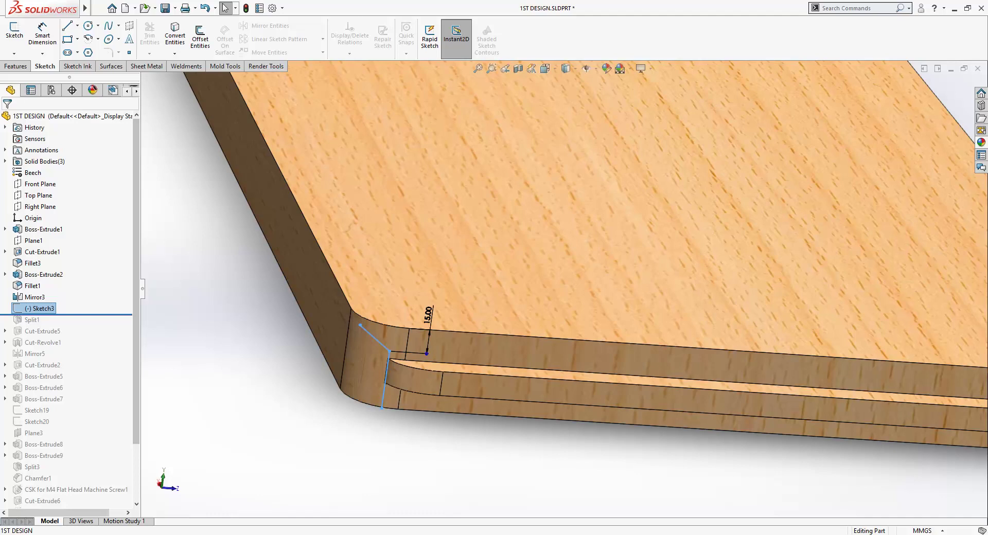
key("space")
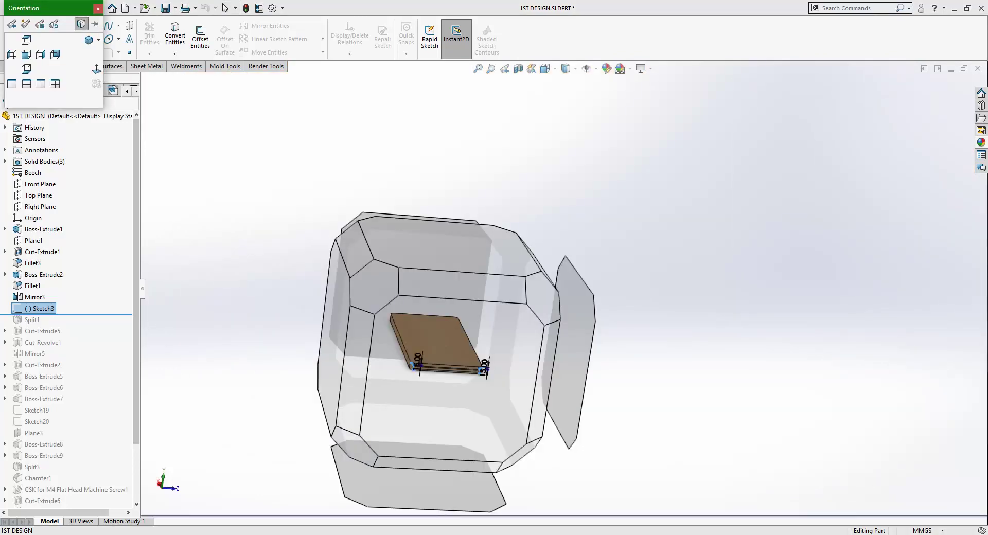
key("space")
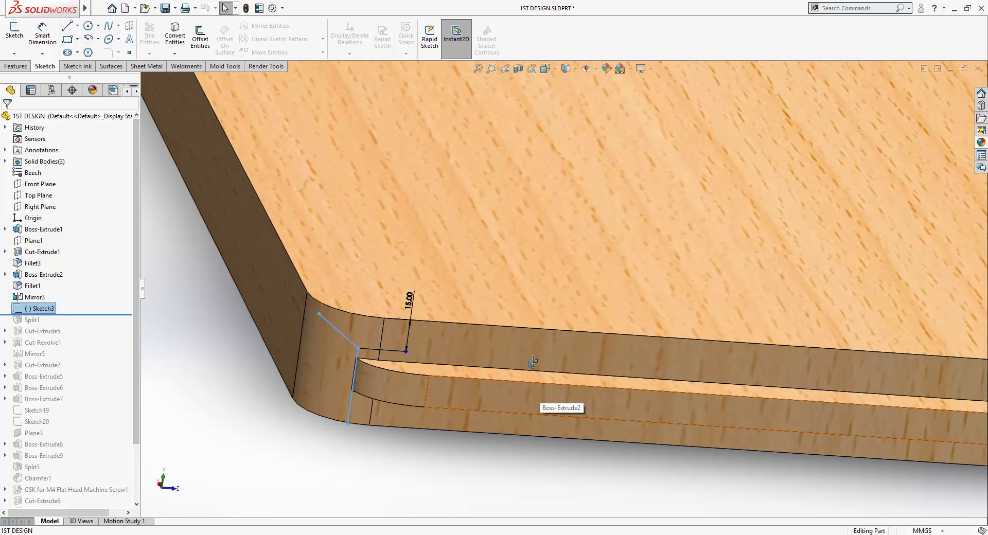
middle_click_drag(532, 363, 576, 355)
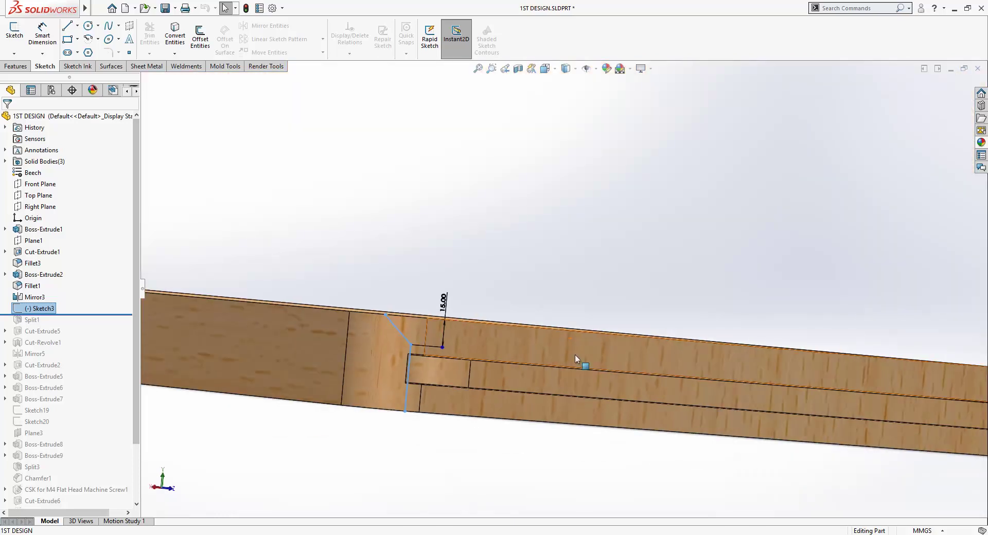
scroll(299, 360, "down", 2)
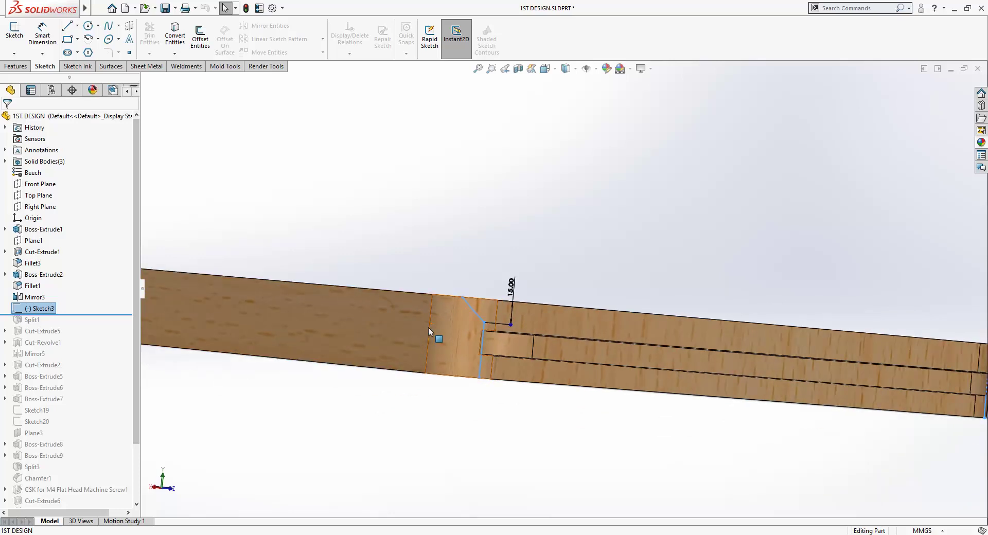
scroll(554, 286, "up", 1)
mouse_move(519, 303)
middle_mouse_down()
mouse_move(520, 329)
mouse_move(515, 304)
middle_mouse_up()
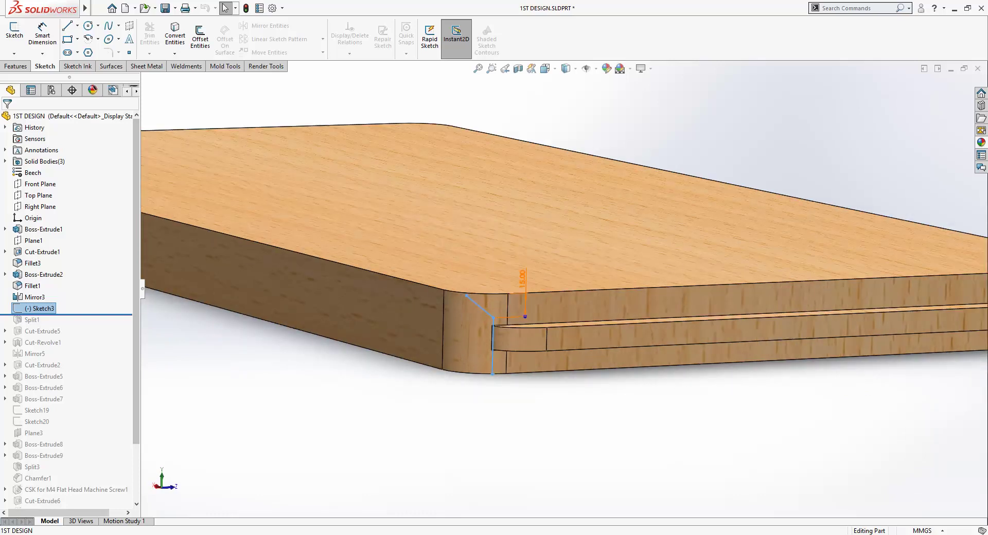
View Sketch3 Normal To in wireframe, then return to shaded with edges.
key("ctrl+8")
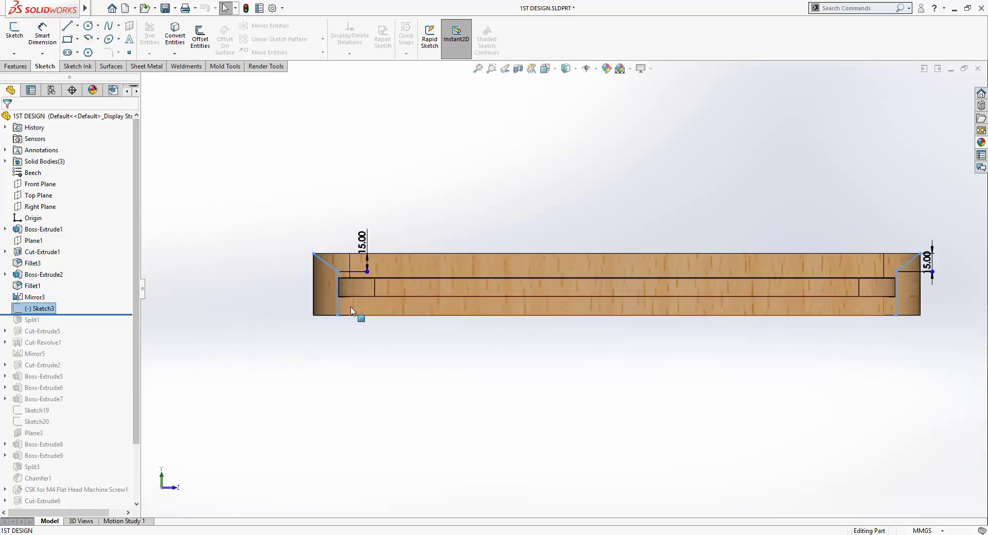
left_click(568, 68)
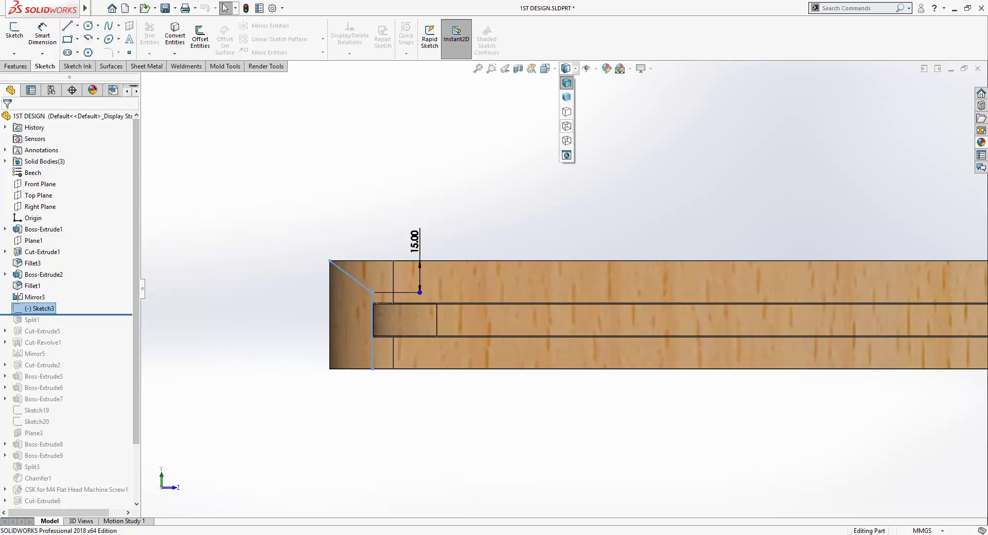
left_click(567, 112)
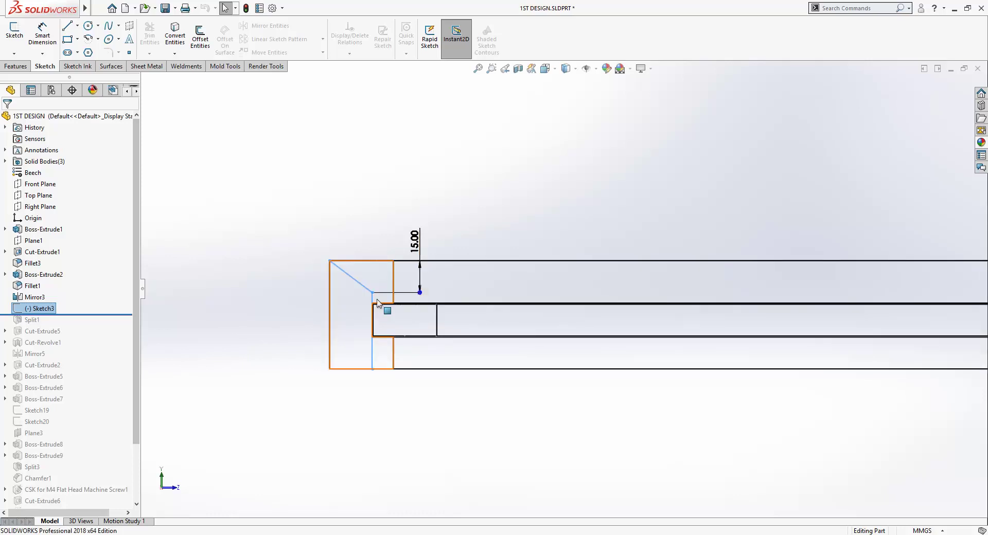
scroll(335, 296, "down", 3)
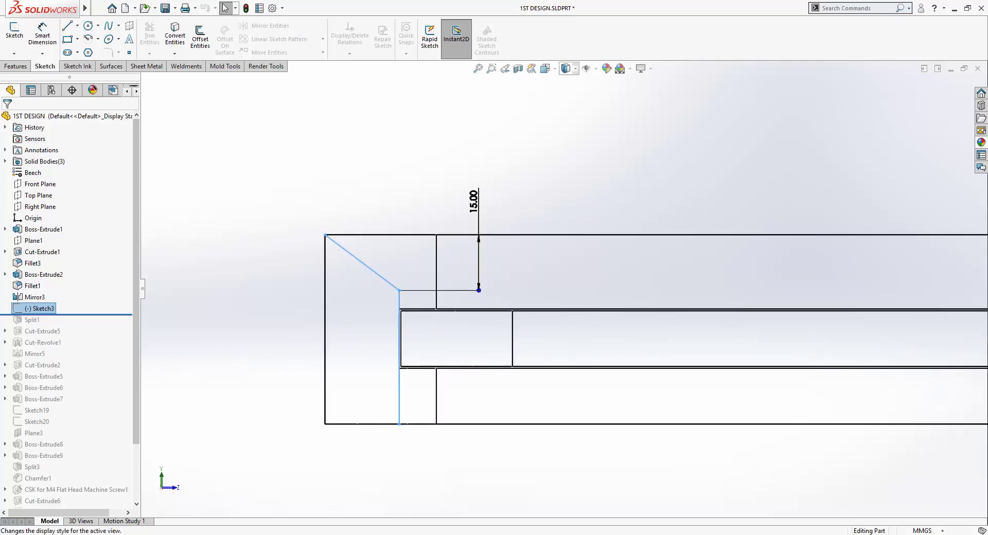
left_click(567, 68)
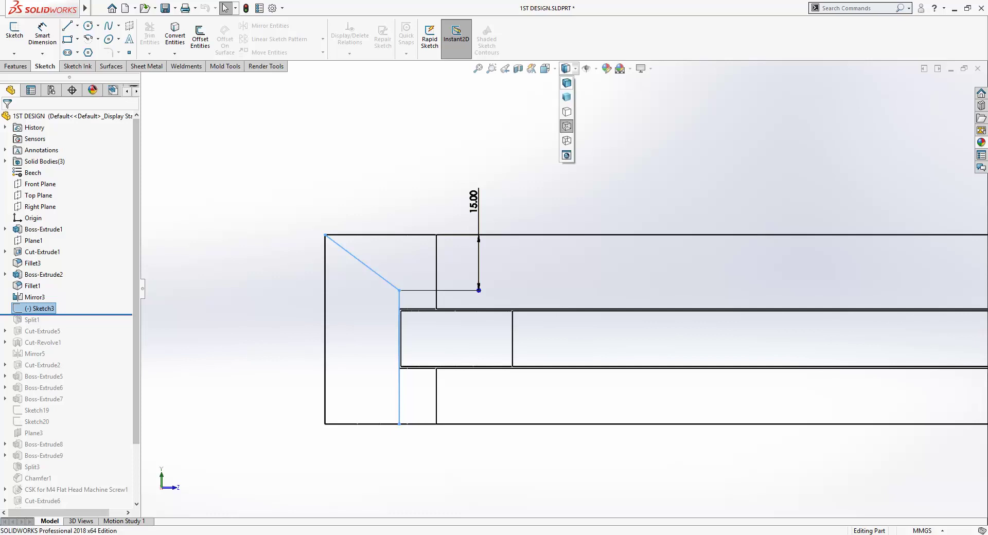
left_click(566, 83)
scroll(561, 289, "up", 2)
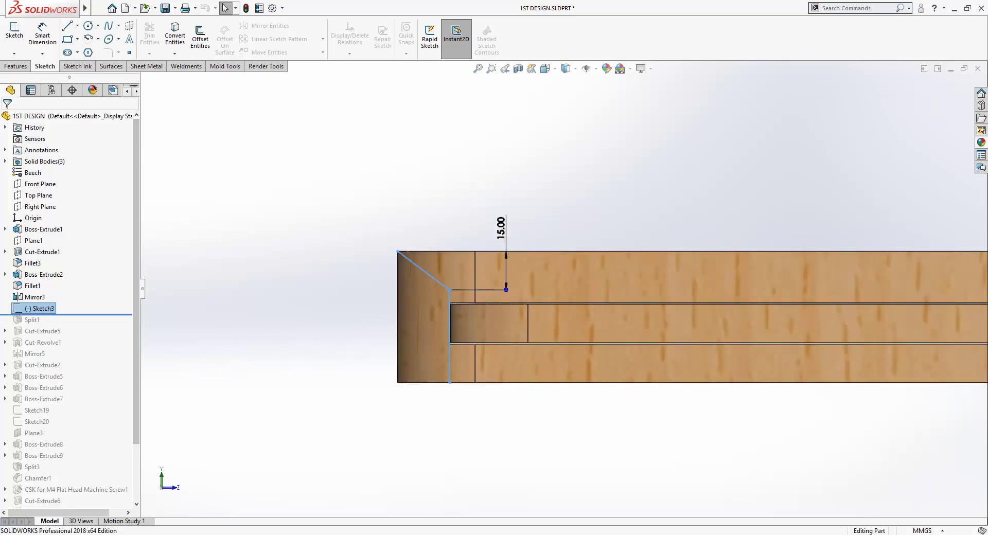
Roll the history forward past Split1 and orbit to a tilted top view of the board.
left_click_drag(103, 315, 103, 326)
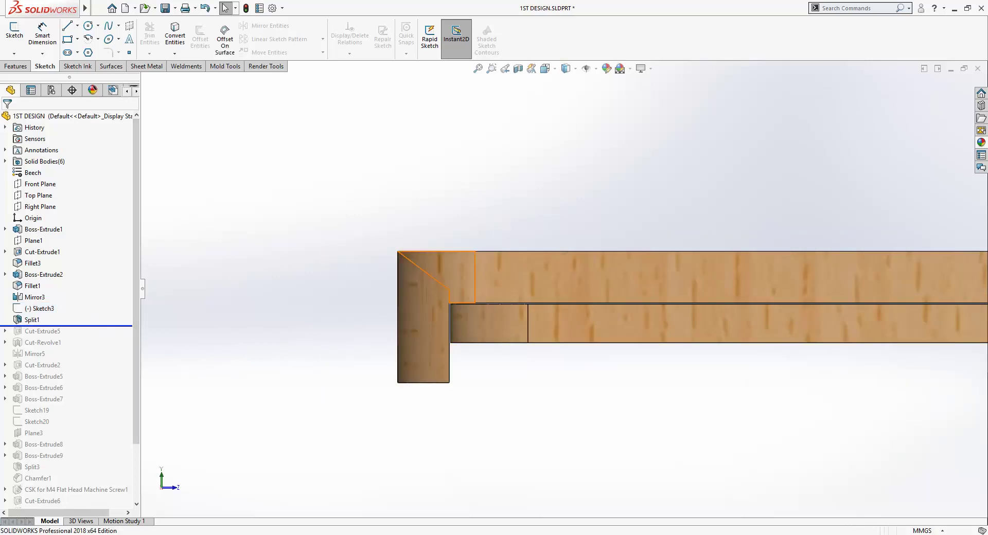
scroll(452, 300, "up", 1)
scroll(452, 299, "up", 2)
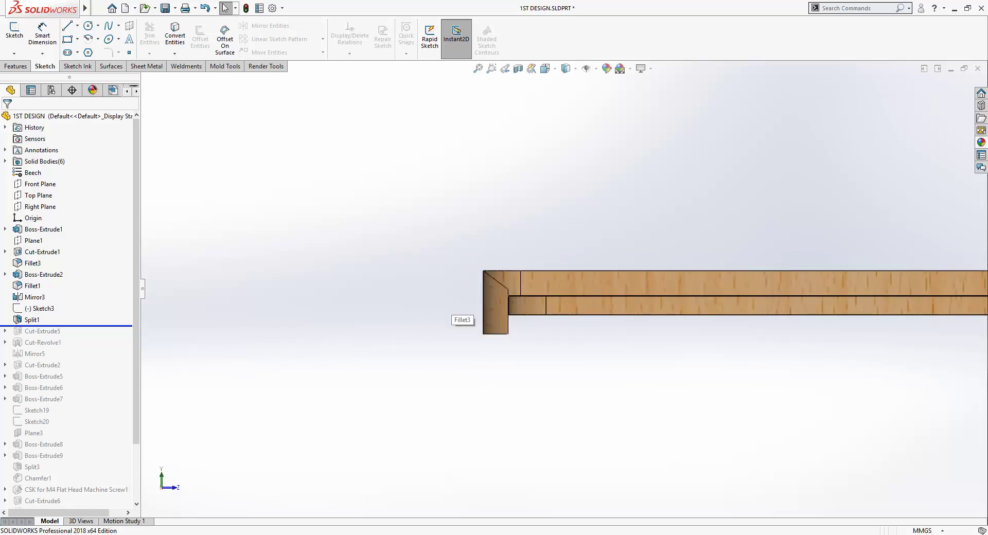
middle_click_drag(463, 309, 463, 330)
scroll(551, 307, "up", 2)
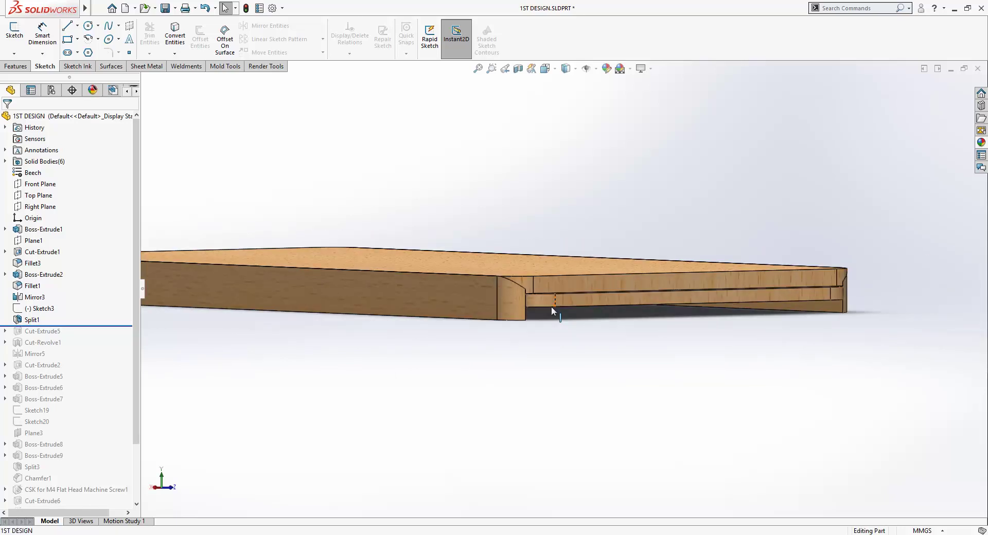
mouse_move(551, 306)
middle_mouse_down()
mouse_move(621, 212)
mouse_move(556, 355)
mouse_move(632, 228)
mouse_move(592, 320)
middle_mouse_up()
scroll(619, 210, "up", 2)
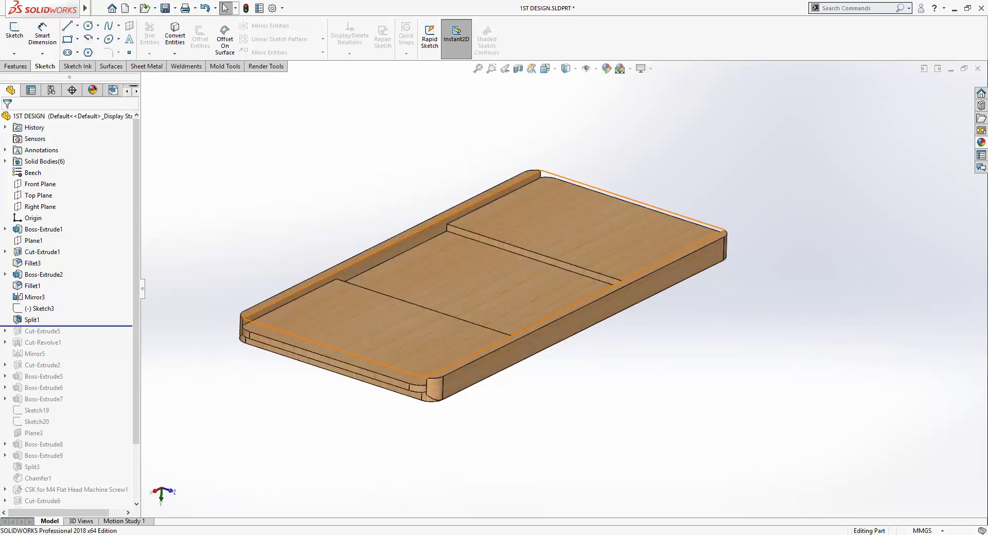
Select Boss-Extrude1 to check its dimensions, then clear the selection.
left_click(471, 273)
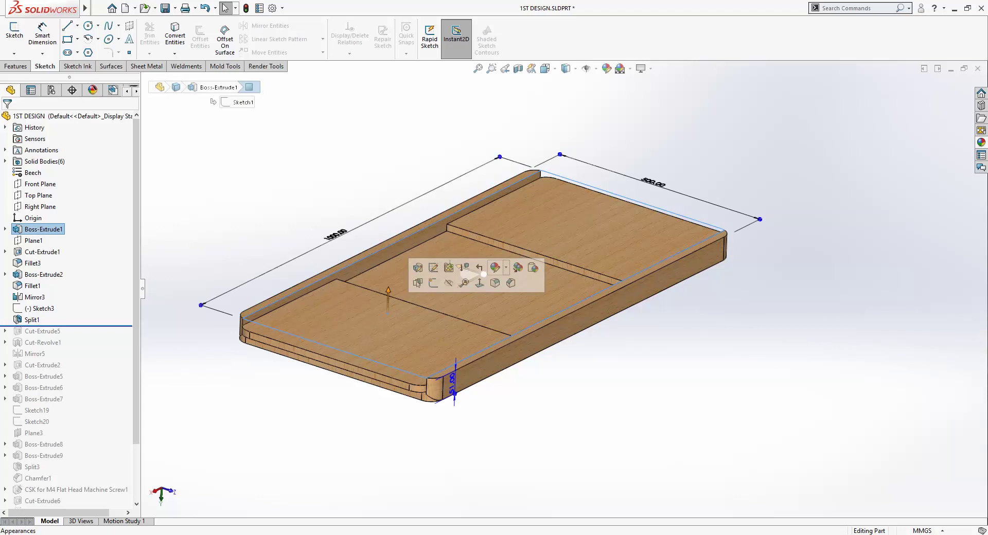
key("Escape")
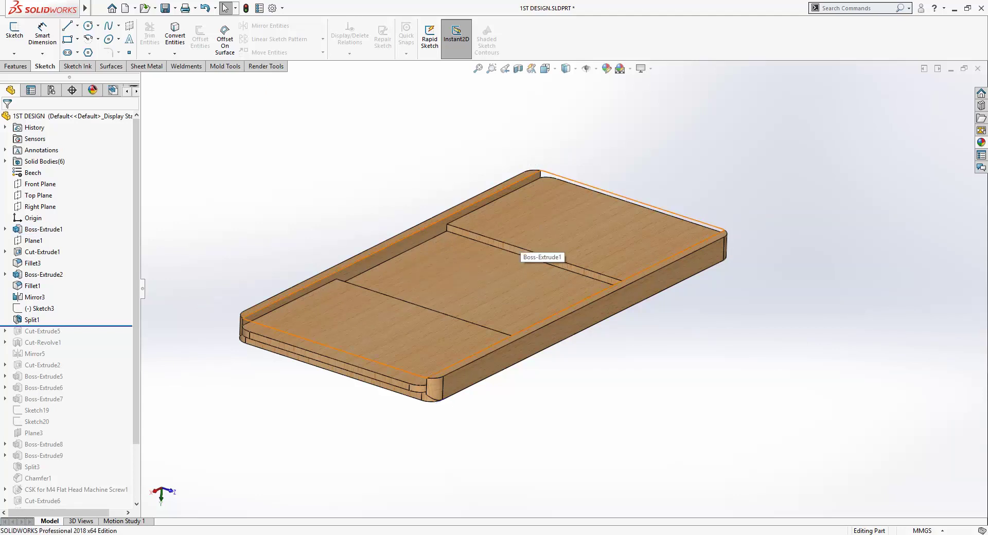
left_click(520, 242)
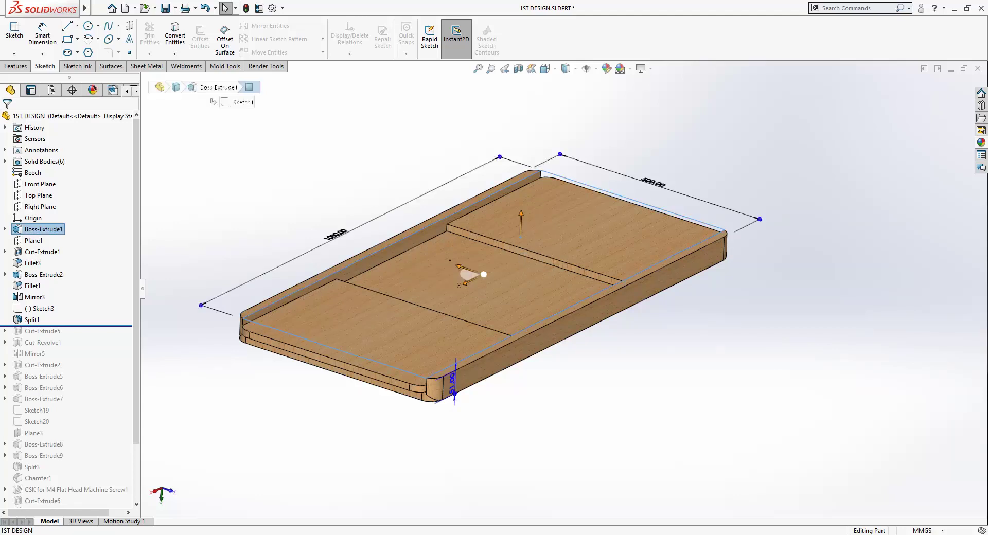
key("Escape")
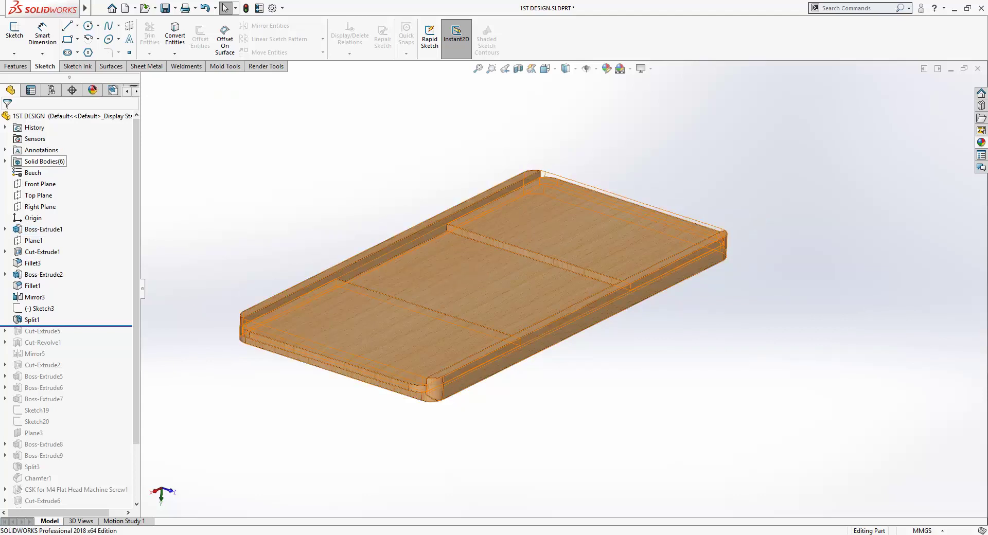
left_click(44, 161)
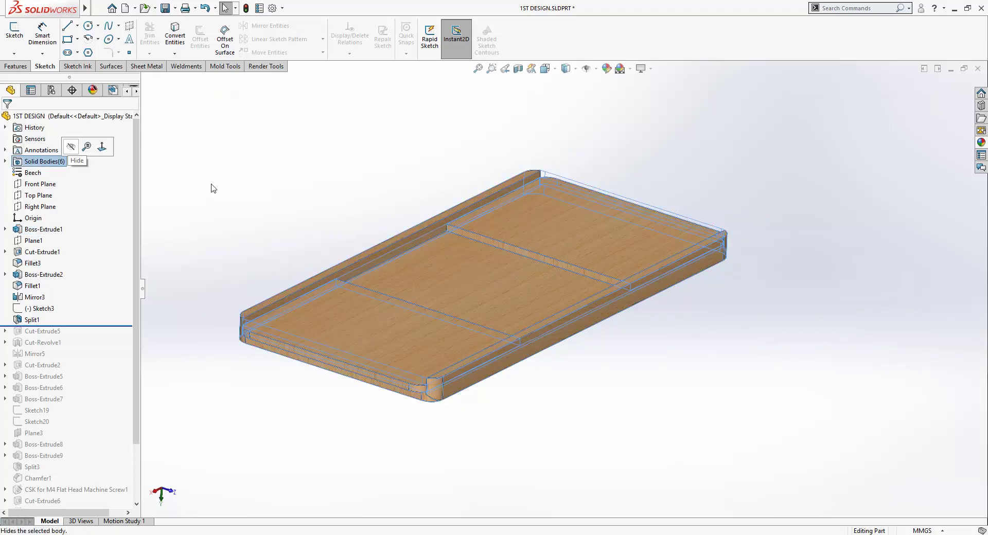
left_click(85, 185)
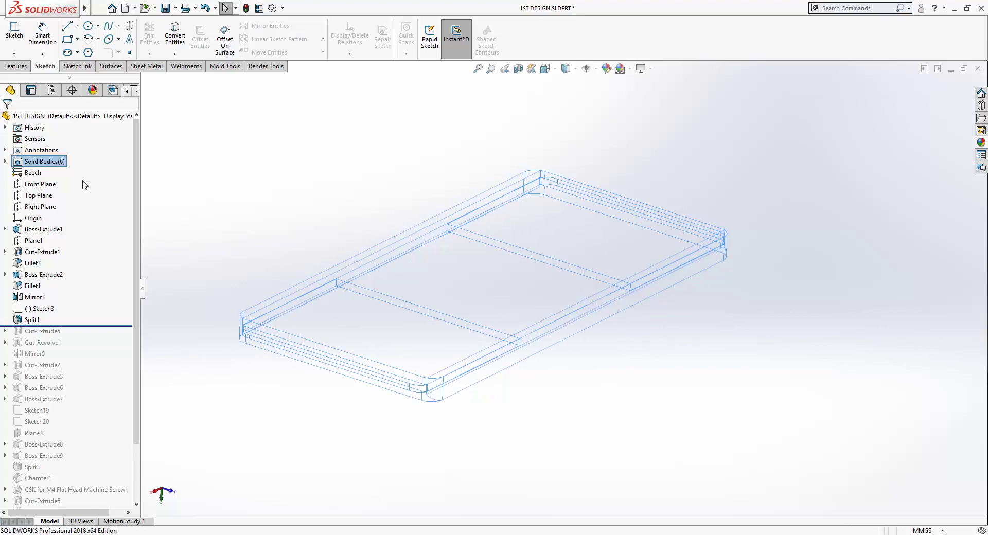
left_click(44, 161)
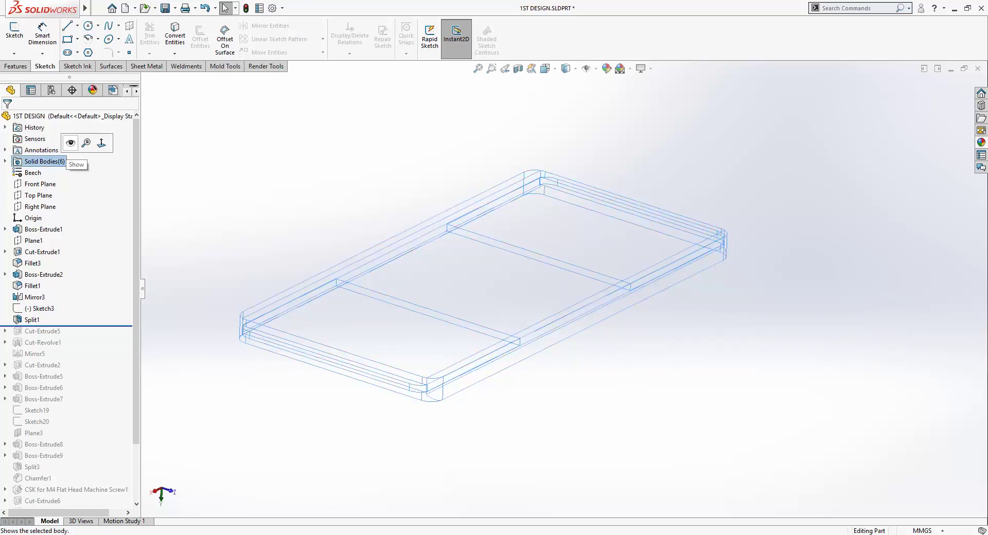
left_click(70, 143)
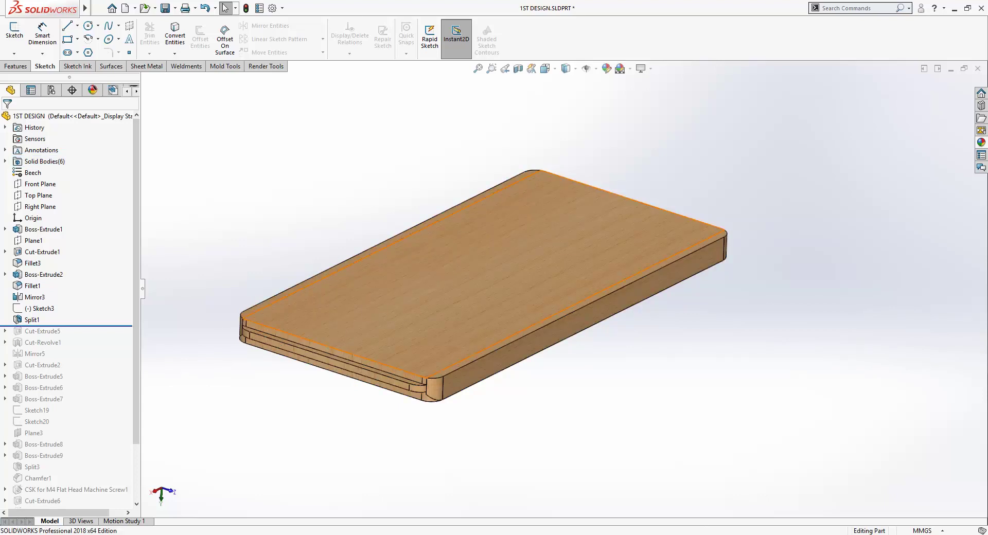
left_click(399, 299)
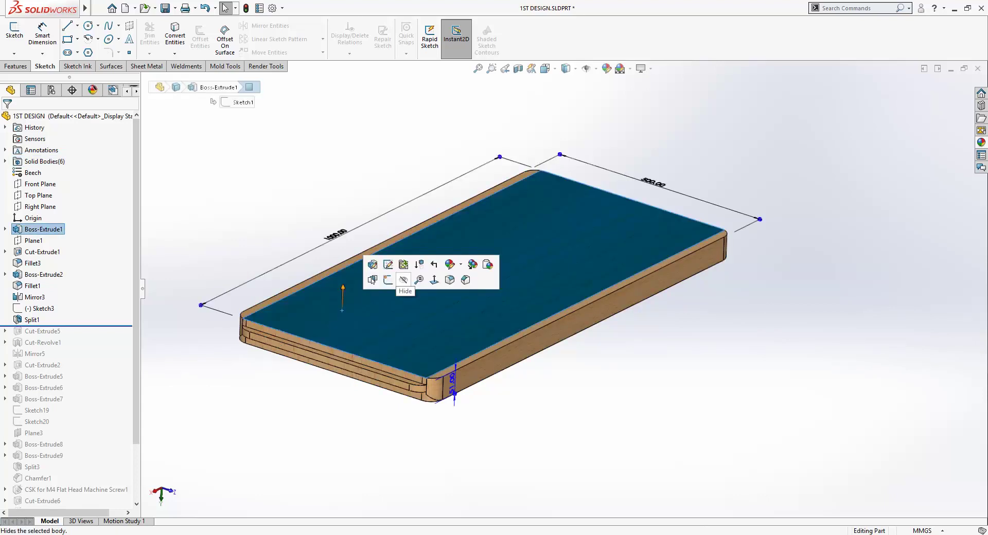
left_click(403, 280)
Check the dimensions of the upper-right, mirrored lower-left and middle panels.
left_click(823, 307)
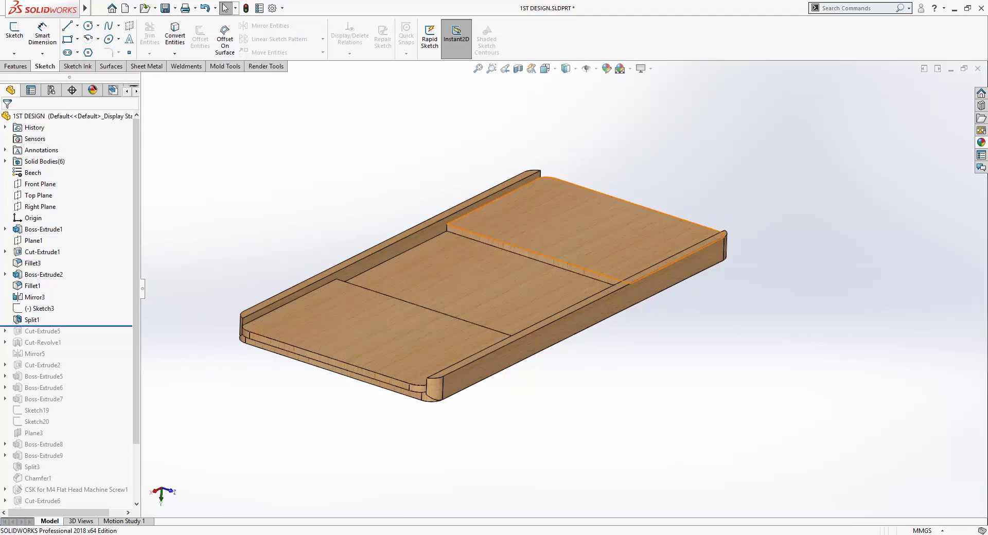
left_click(582, 222)
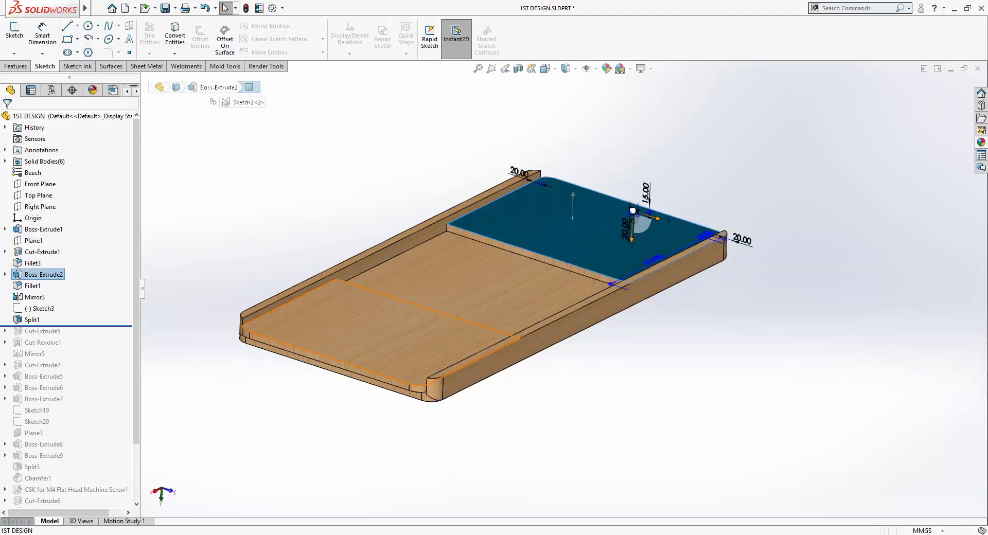
left_click(359, 321)
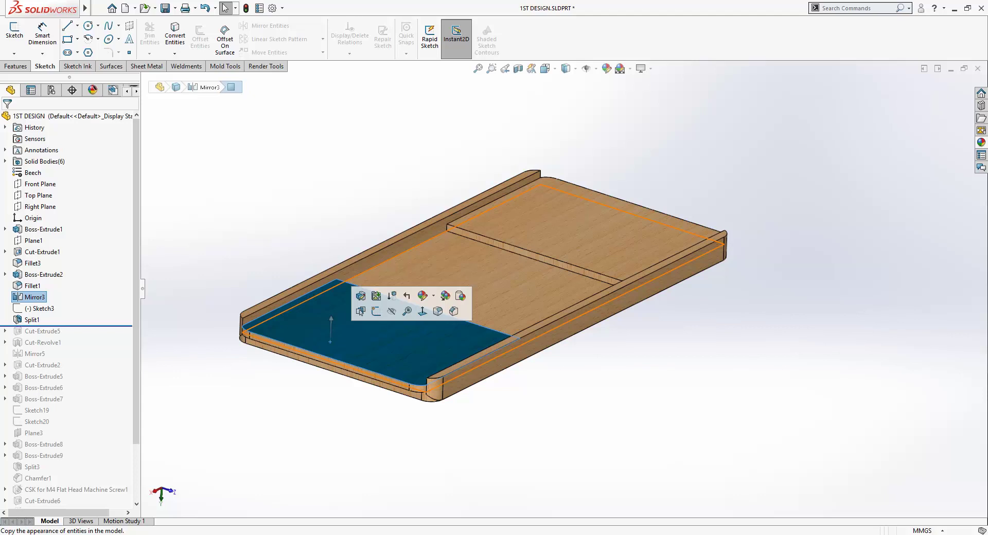
left_click(479, 289)
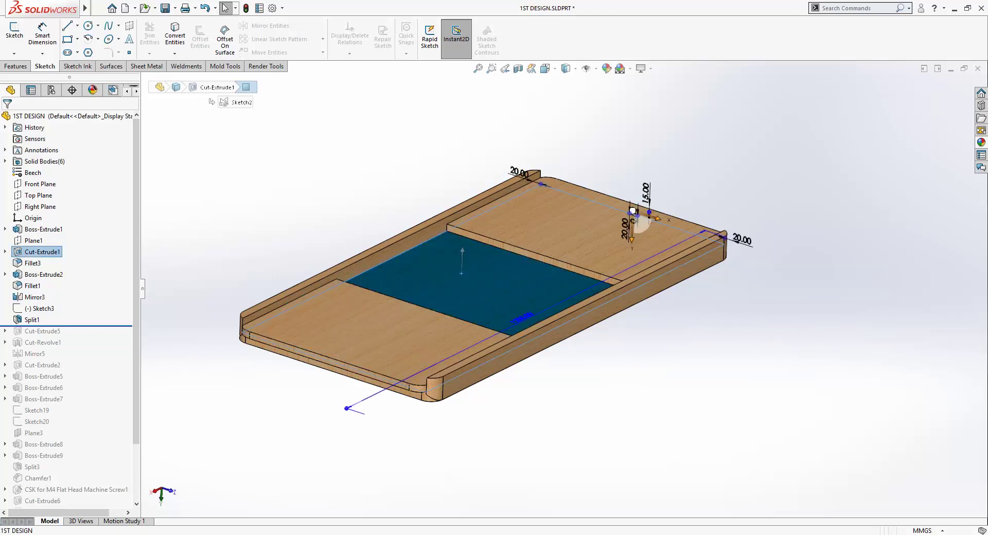
key("Escape")
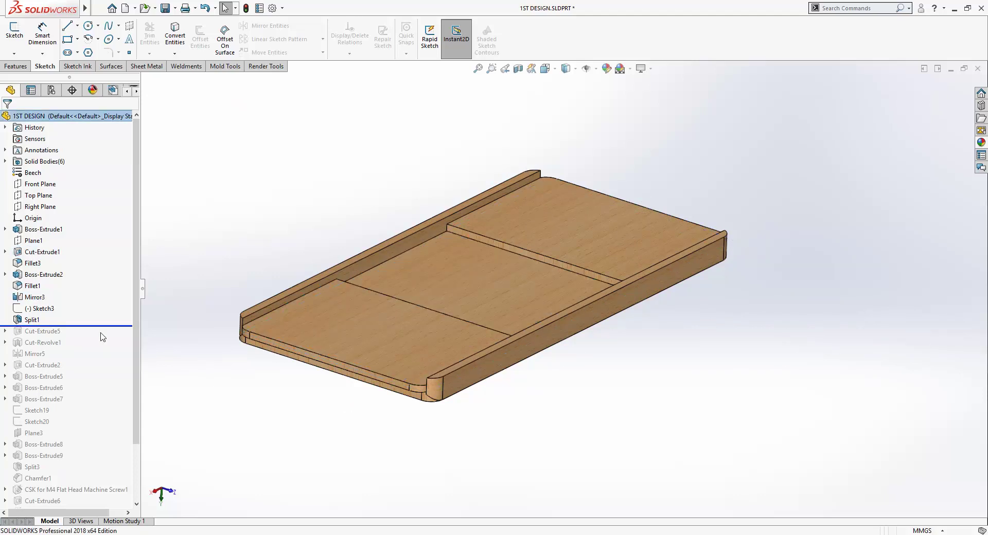
Roll forward to include Cut-Extrude5 and view its groove in the middle panel.
left_click_drag(103, 337, 103, 337)
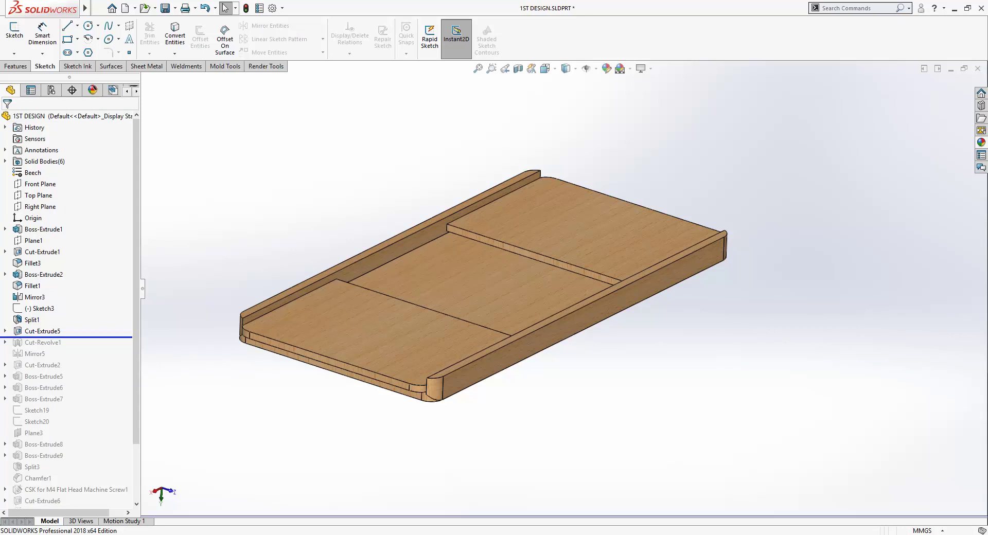
left_click(41, 331)
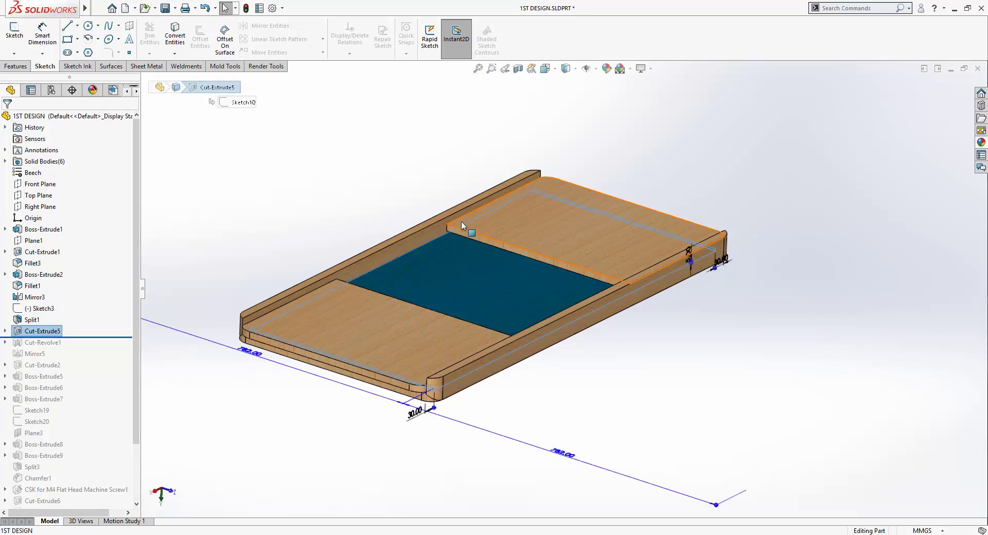
key("ctrl+8")
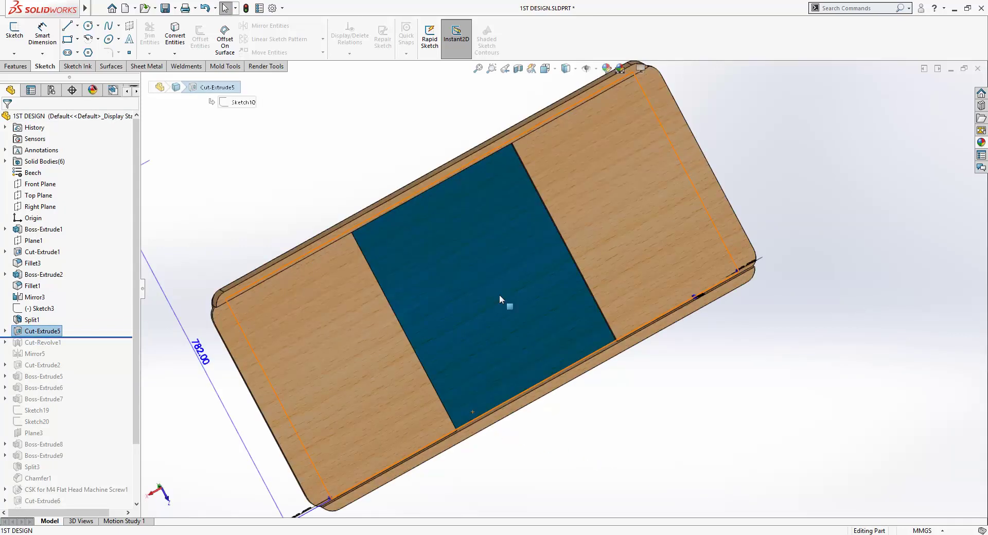
middle_click_drag(499, 295, 497, 333)
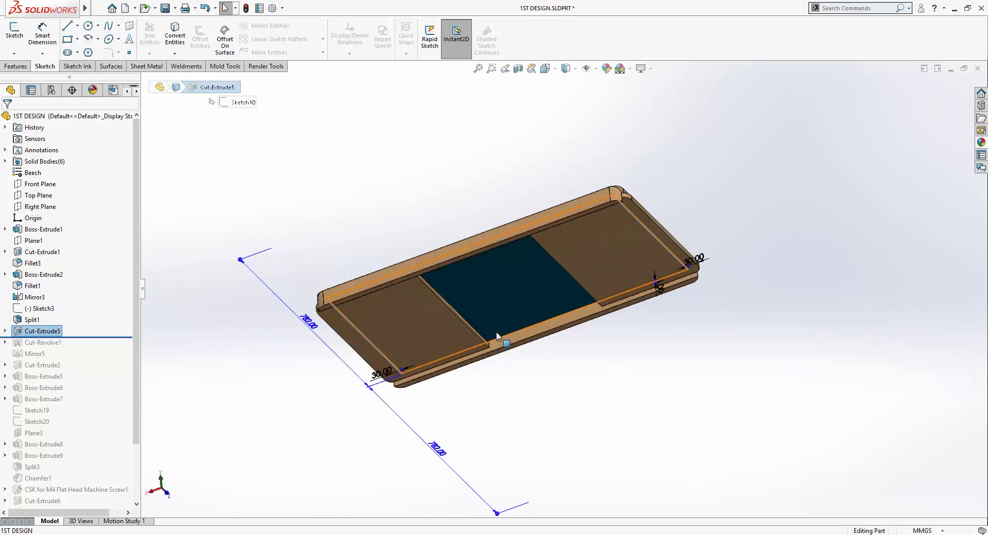
scroll(497, 335, "down", 3)
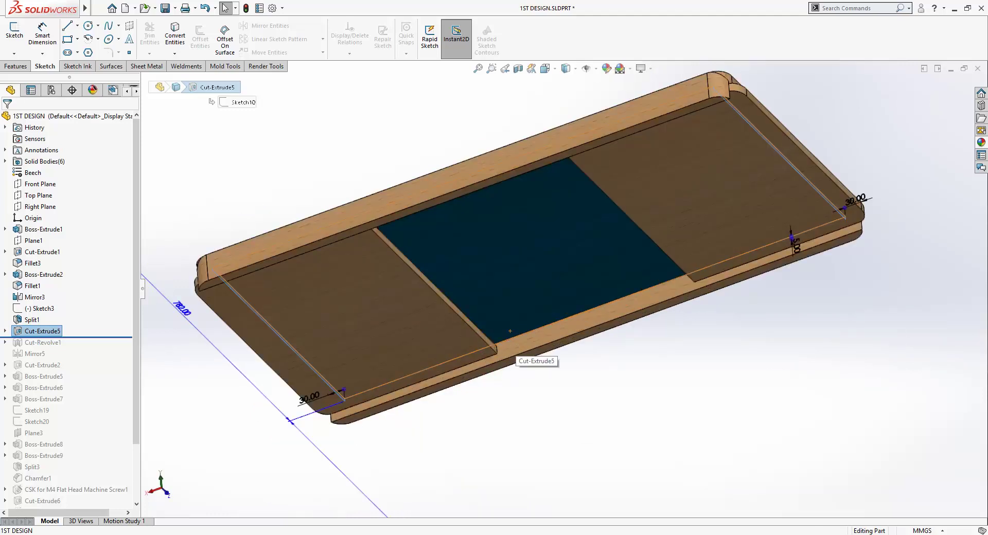
middle_click_drag(510, 331, 494, 360)
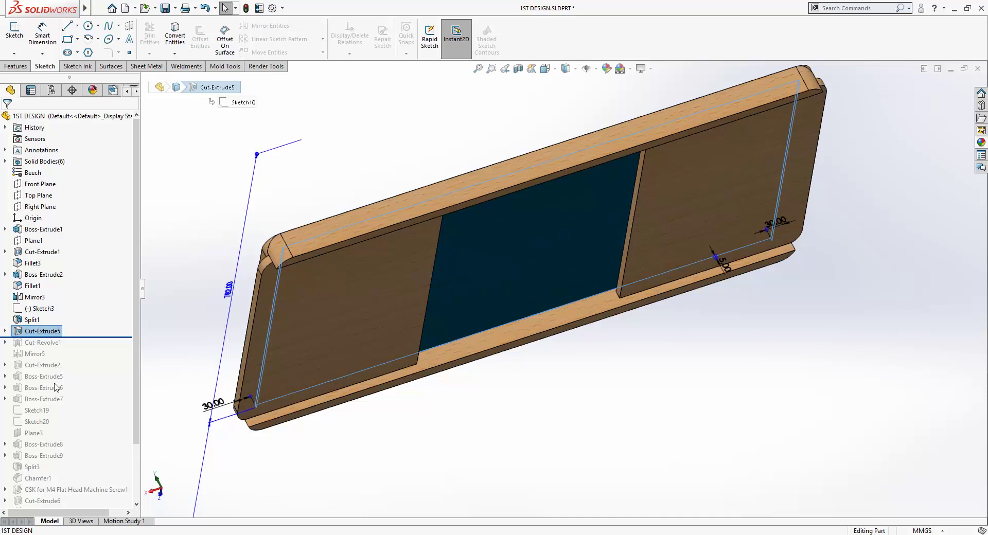
key("Escape")
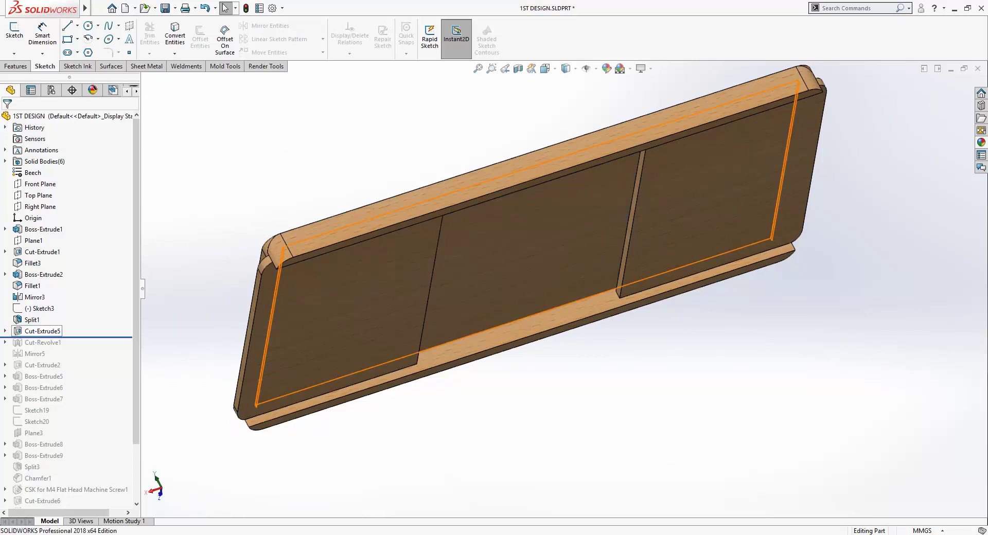
Review the Cut-Extrude5 sketch's 30 mm and 5 mm dimensions unchanged, then restore Cut-Revolve1.
left_click(42, 331)
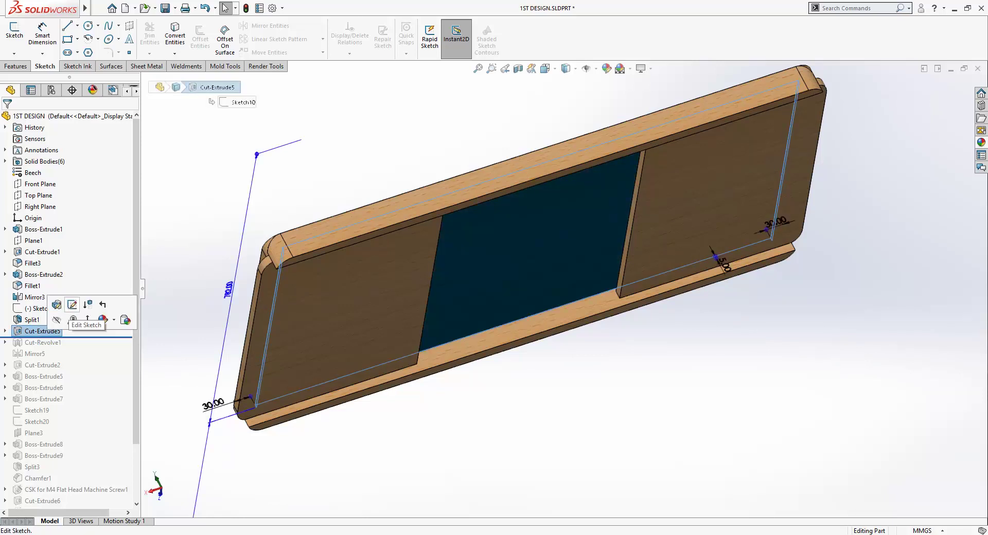
left_click(72, 305)
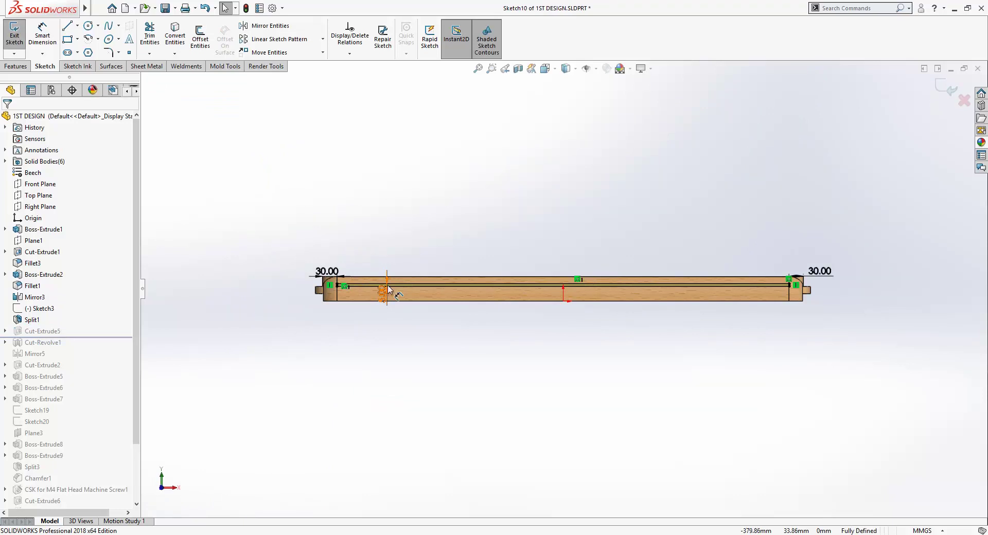
scroll(461, 257, "down", 3)
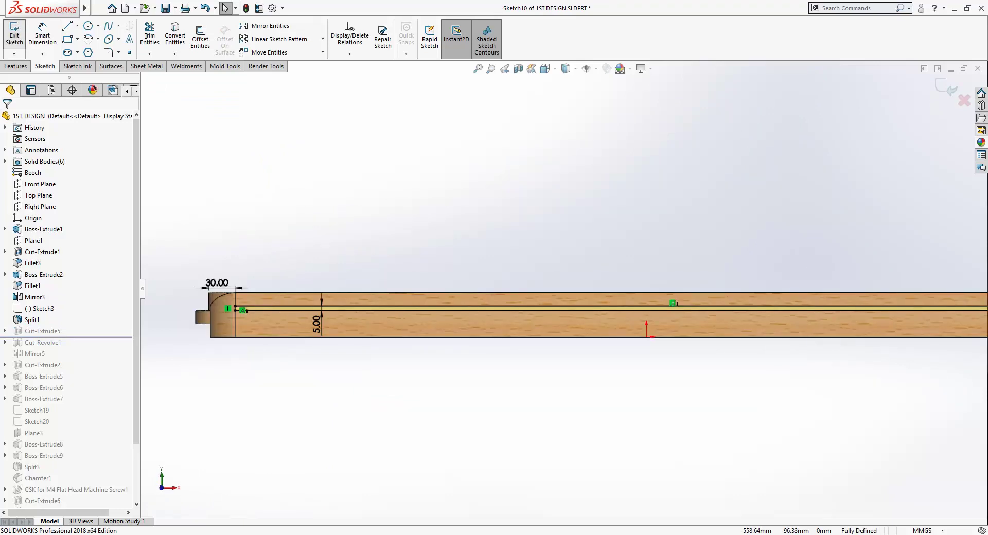
key("ctrl+b")
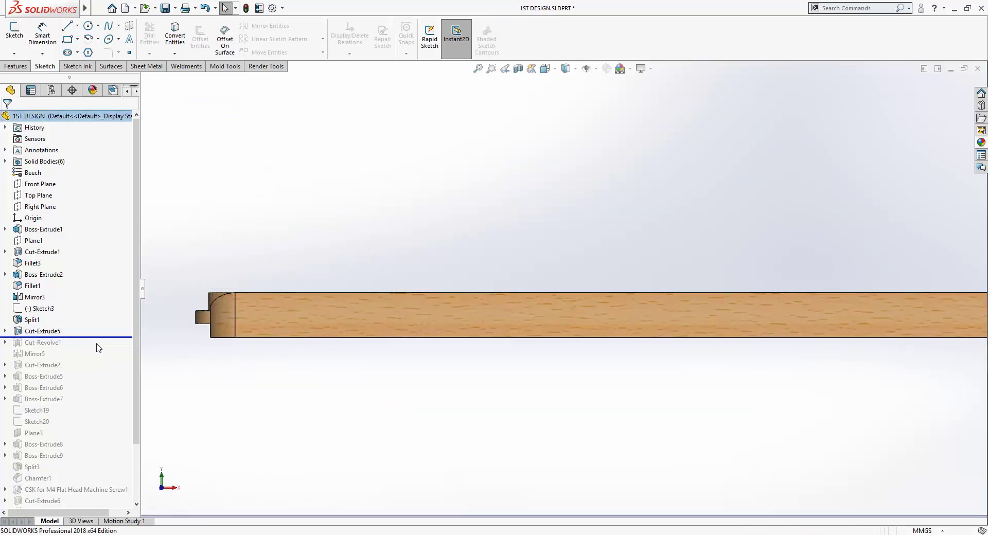
left_click_drag(97, 343, 97, 349)
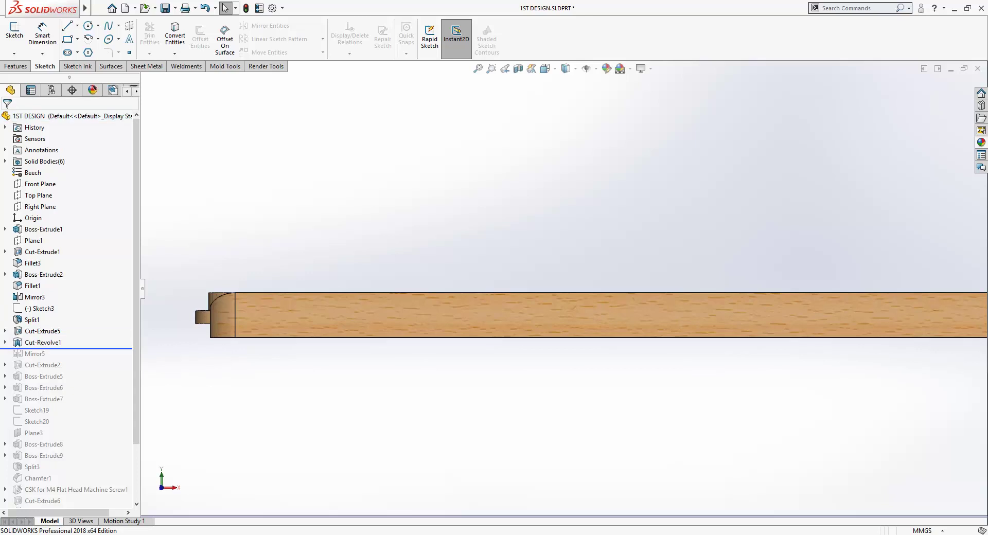
Inspect Cut-Revolve1 on the whole board and start the background music.
left_click(43, 343)
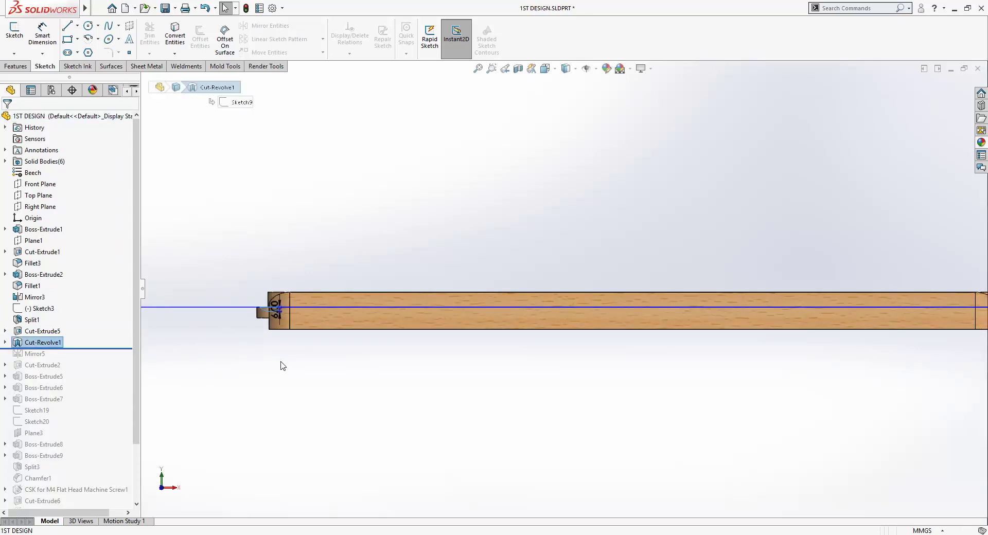
key("f")
scroll(398, 303, "up", 5)
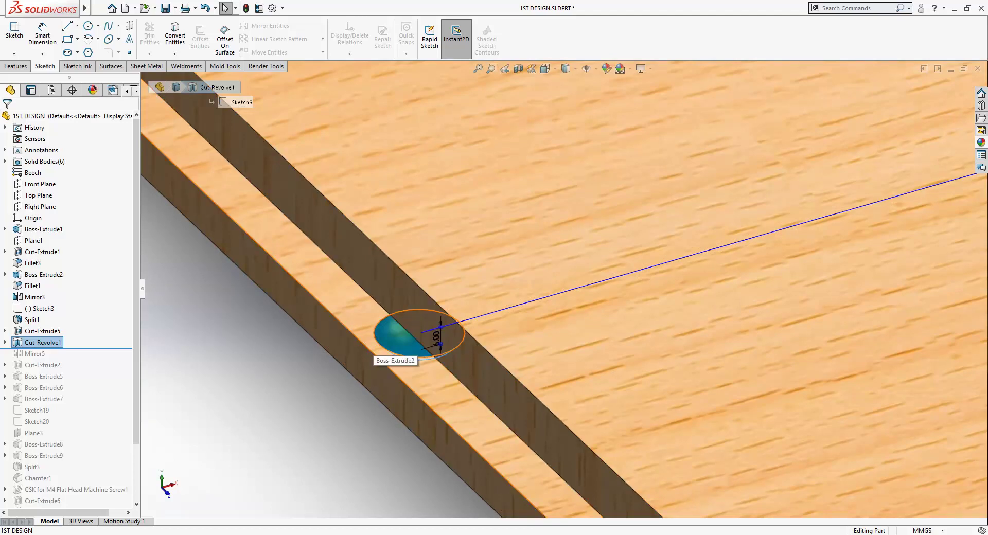
key("Escape")
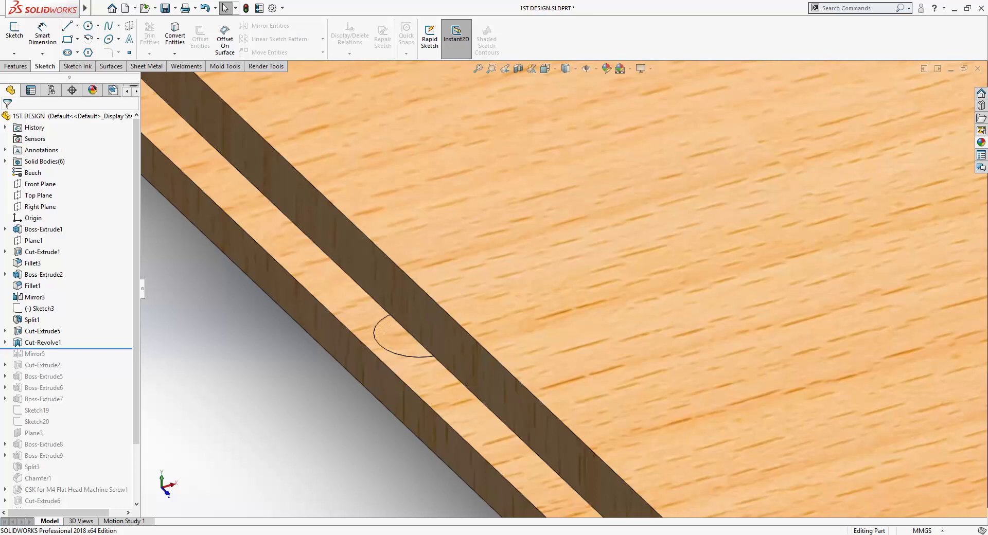
key("XF86AudioLowerVolume")
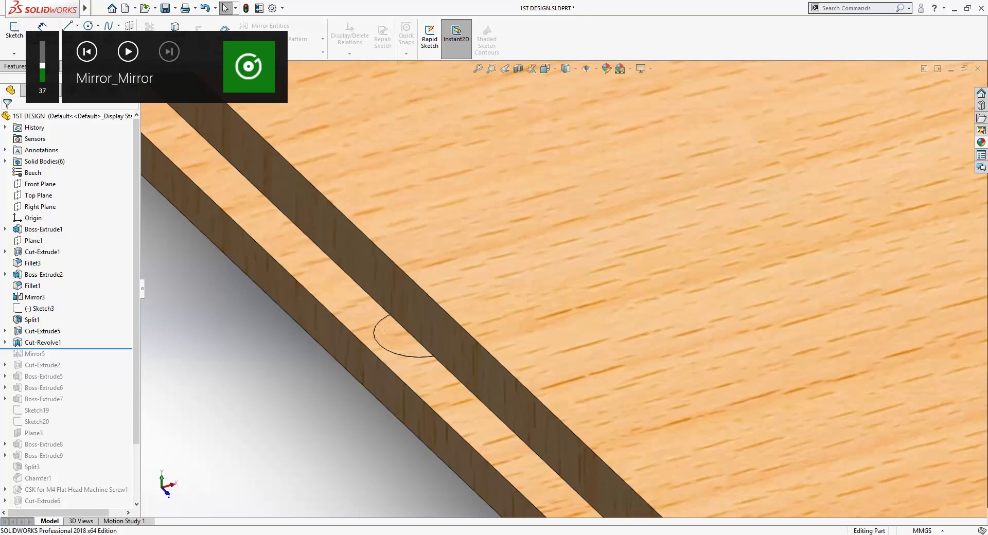
key("XF86AudioPlay")
key("XF86AudioPlay")
key("XF86AudioPlay")
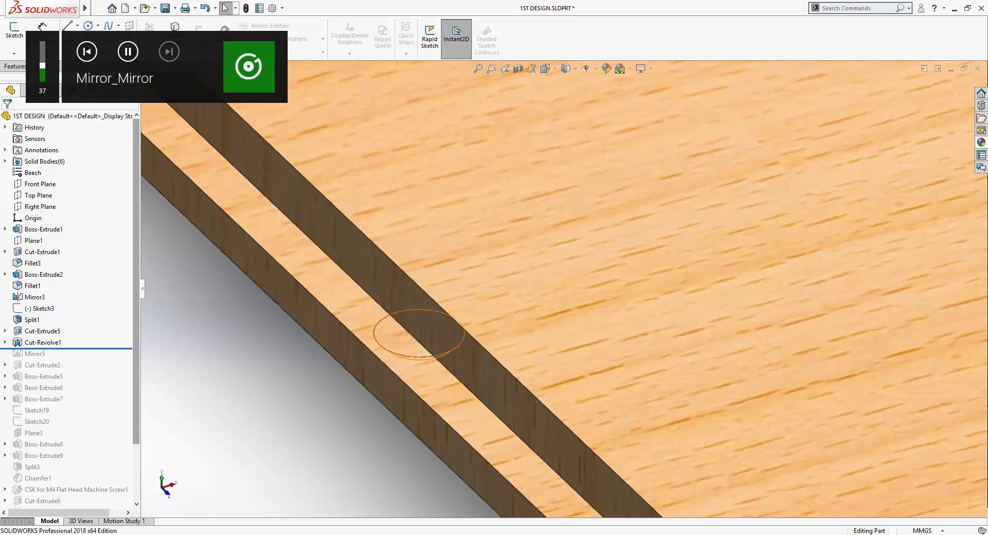
Show Cut-Revolve1's sketch and axis from both board ends, then roll forward past Mirror5.
scroll(481, 324, "up", 3)
scroll(481, 325, "up", 3)
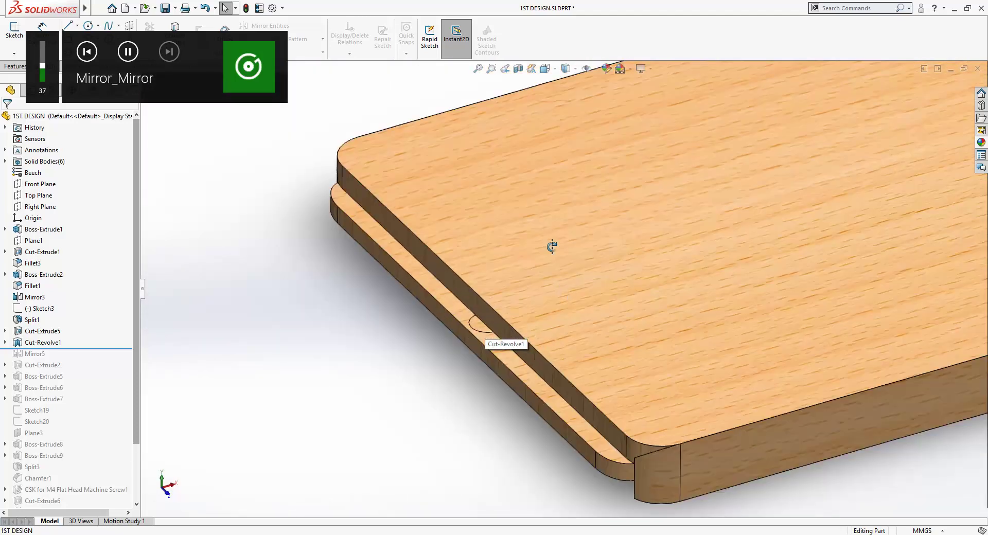
mouse_move(552, 247)
middle_mouse_down()
mouse_move(917, 468)
mouse_move(736, 473)
middle_mouse_up()
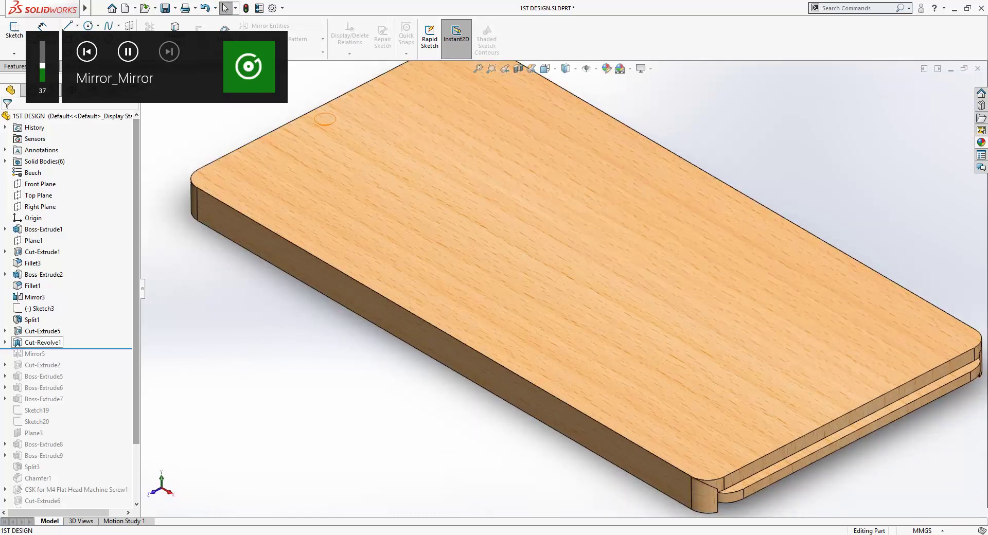
left_click(43, 342)
middle_click_drag(530, 335, 418, 334)
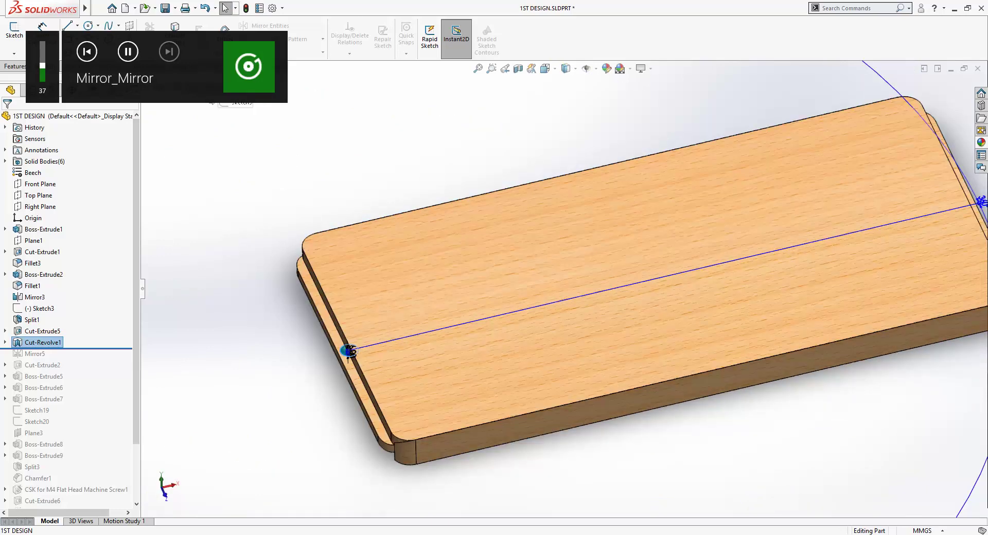
left_click_drag(67, 349, 67, 360)
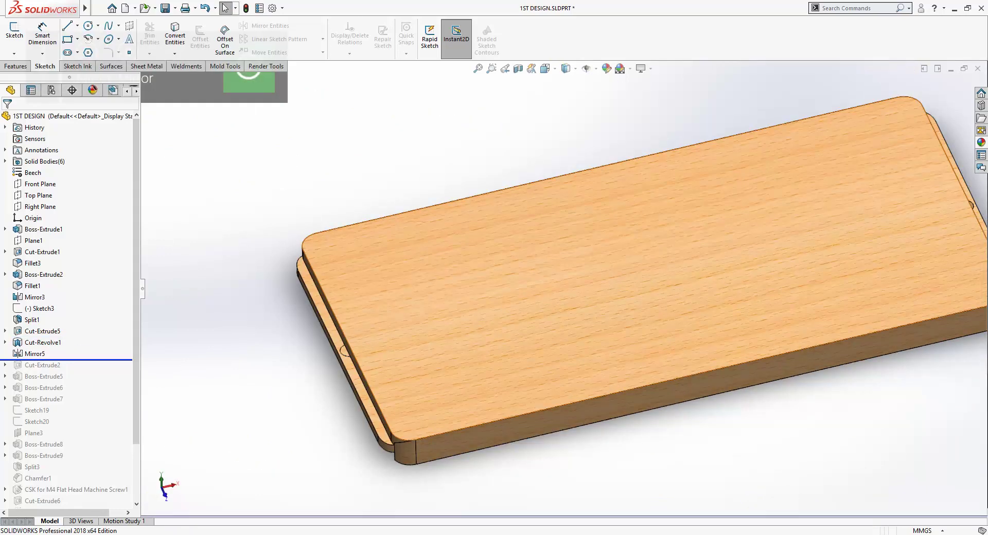
Review the mirrored notches of Mirror5, then roll forward to add Cut-Extrude2.
scroll(508, 320, "up", 3)
scroll(856, 236, "down", 2)
scroll(700, 246, "down", 2)
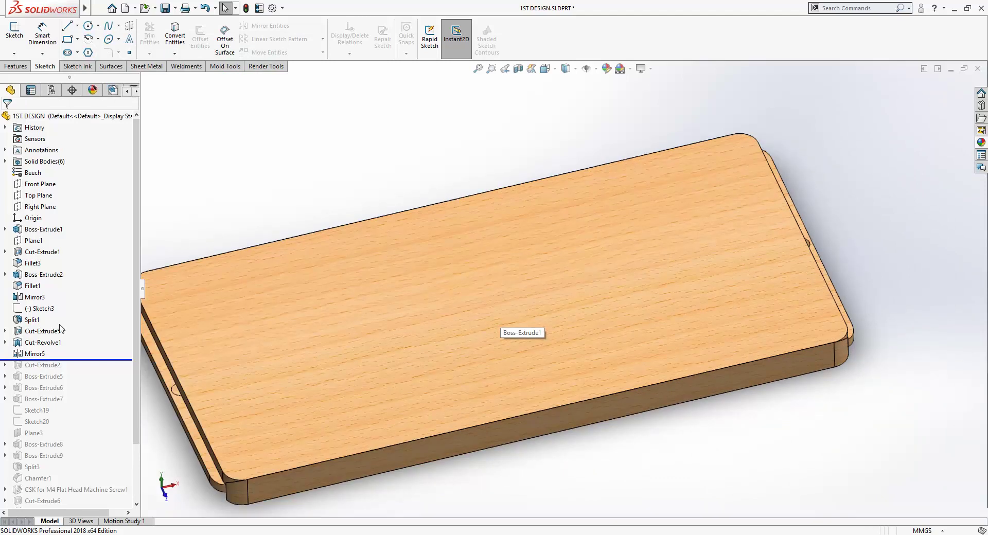
left_click(34, 355)
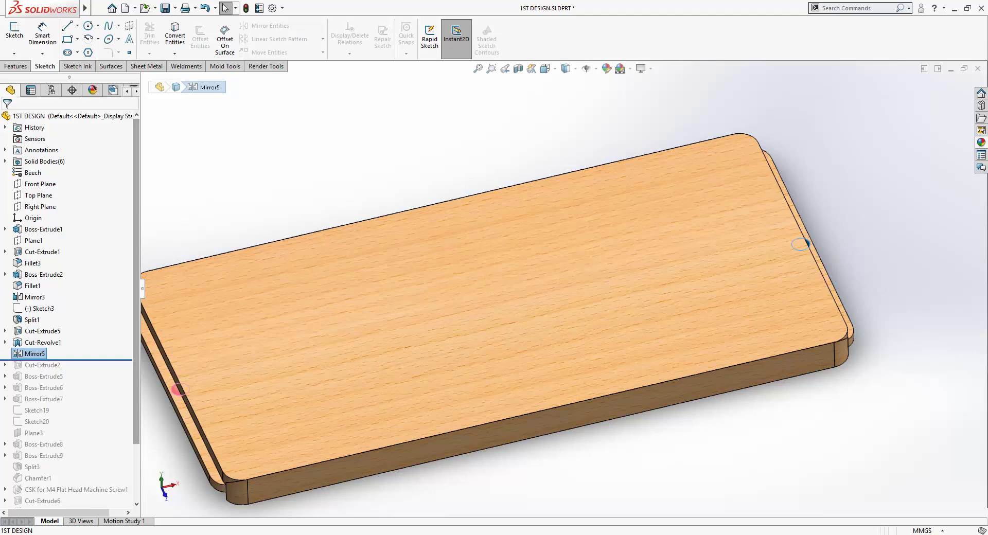
key("Down")
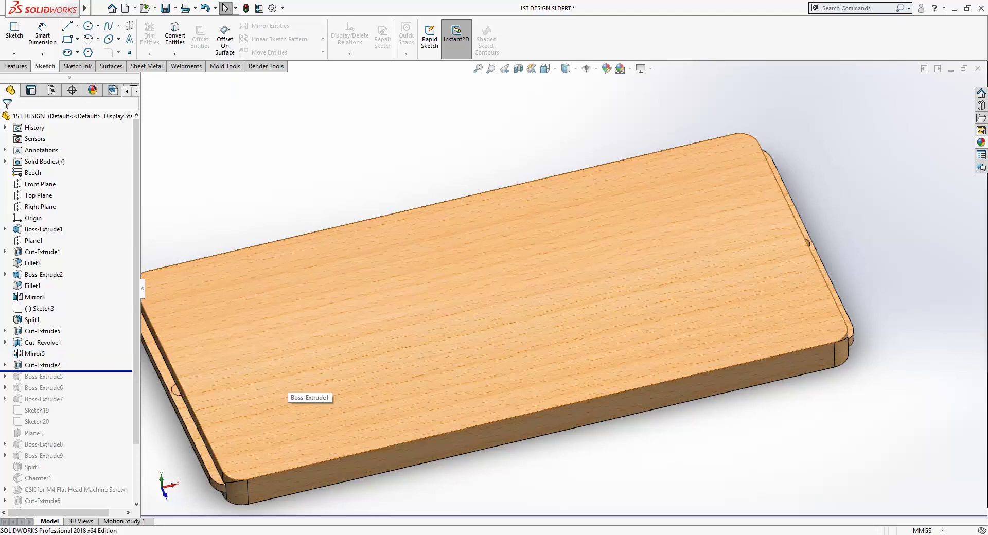
key("z")
Check Cut-Extrude2's sketch face-on with its 20 mm and 330 mm dimensions, then exit it.
left_click(43, 365)
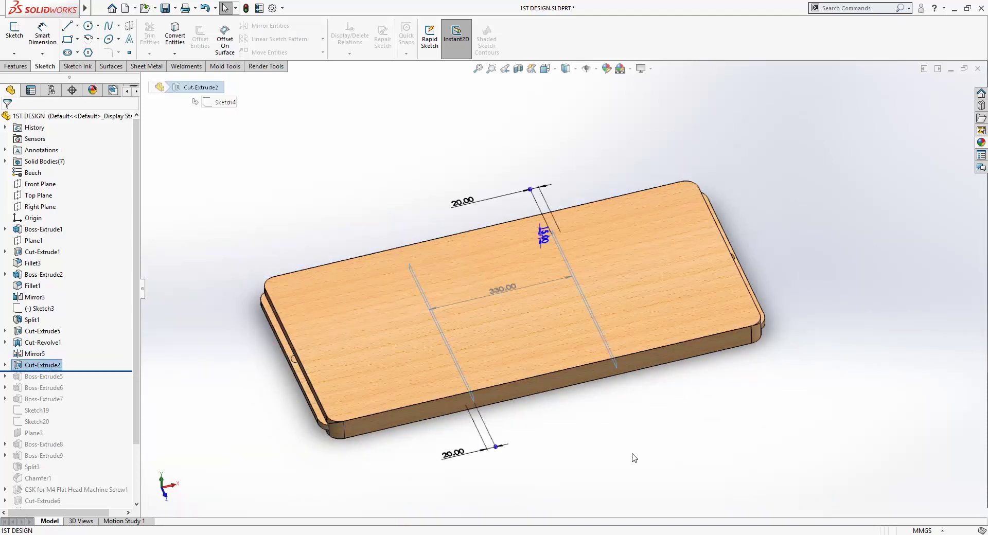
key("ctrl+8")
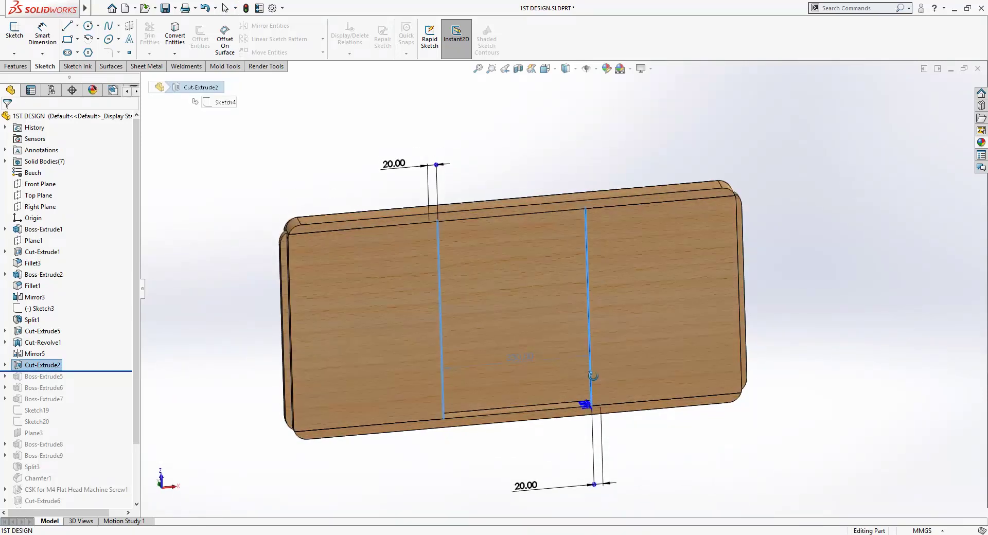
key("Up")
key("Up")
key("Up")
key("Up")
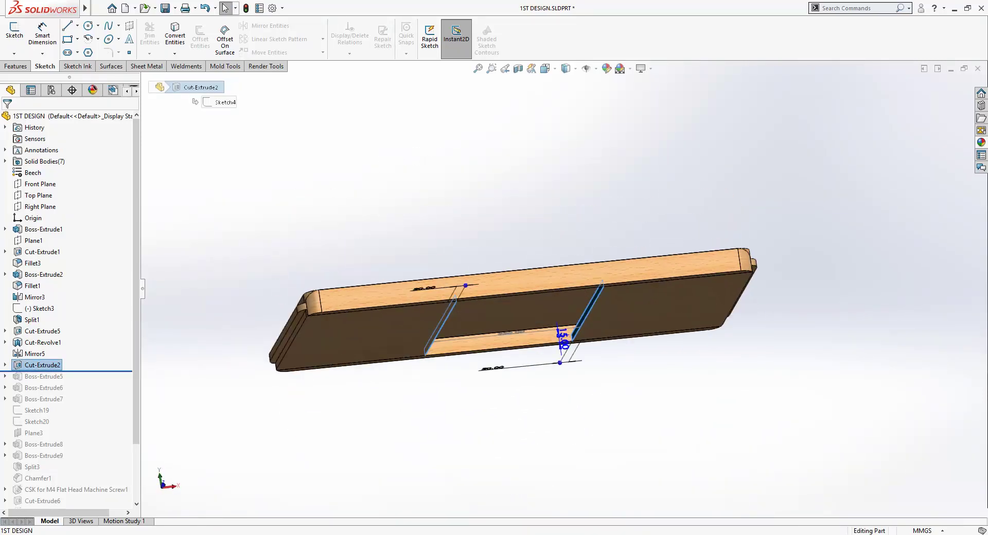
left_click(43, 365)
key("ctrl+8")
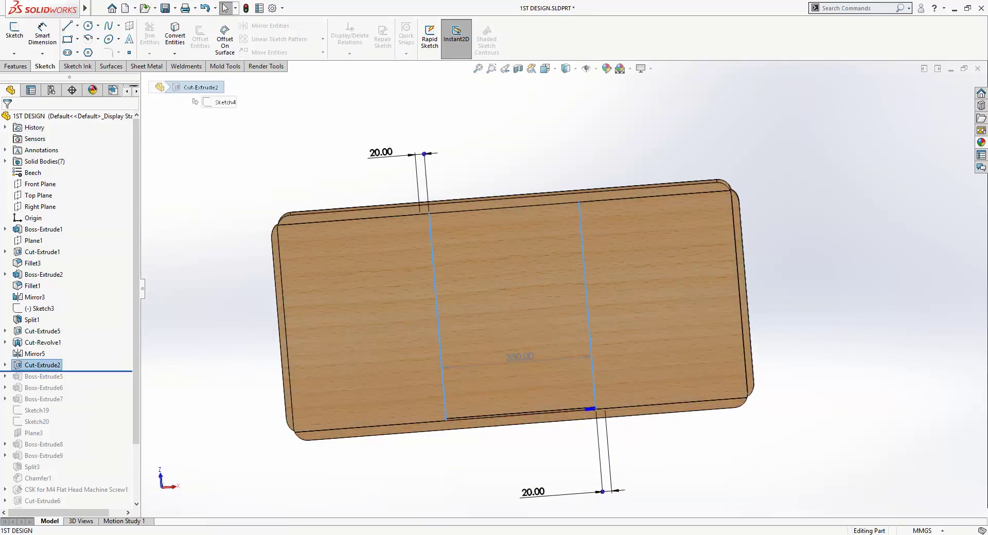
right_click(42, 365)
left_click(73, 296)
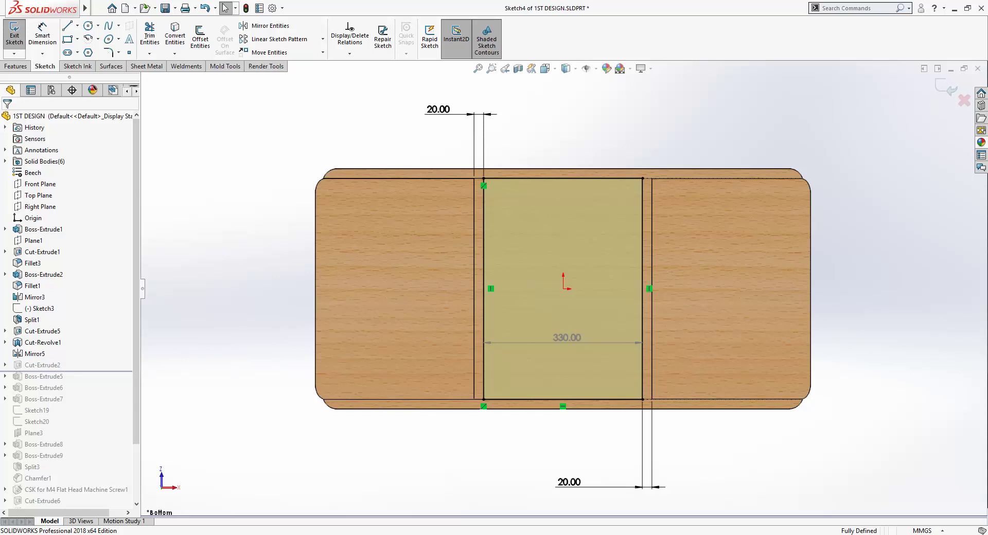
key("ctrl+b")
Restore Boss-Extrude5 and inspect its new rail from below and in 3D.
left_click_drag(110, 371, 110, 382)
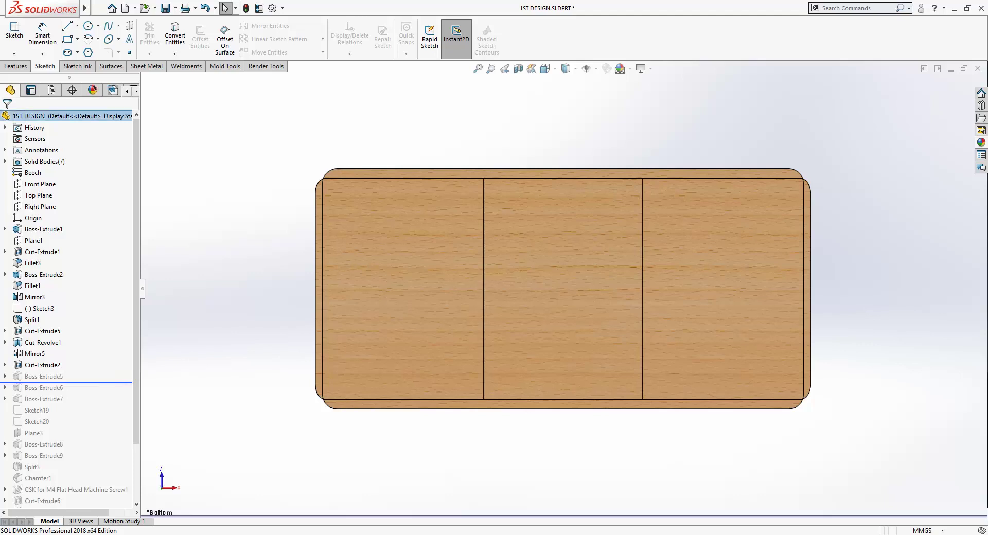
left_click(43, 376)
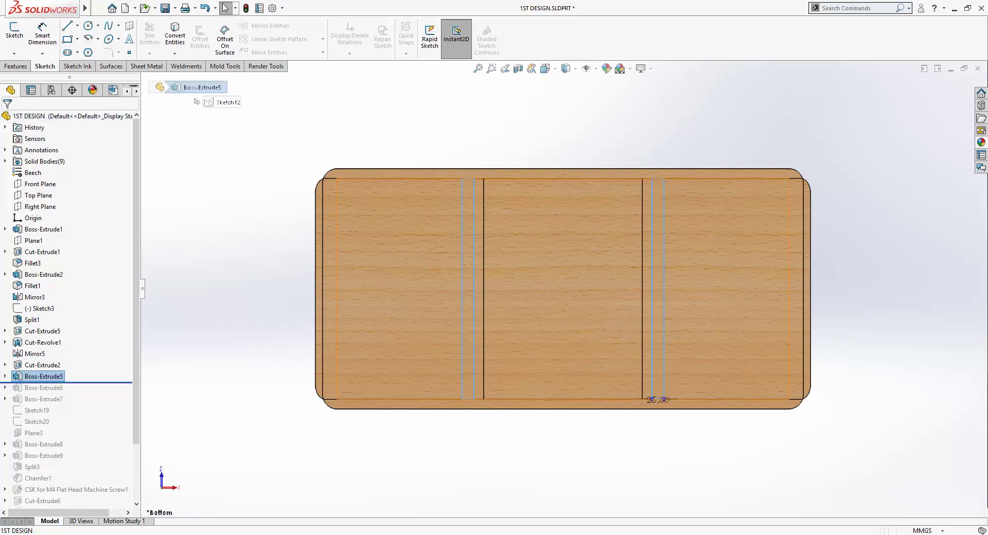
middle_click_drag(483, 341, 503, 378)
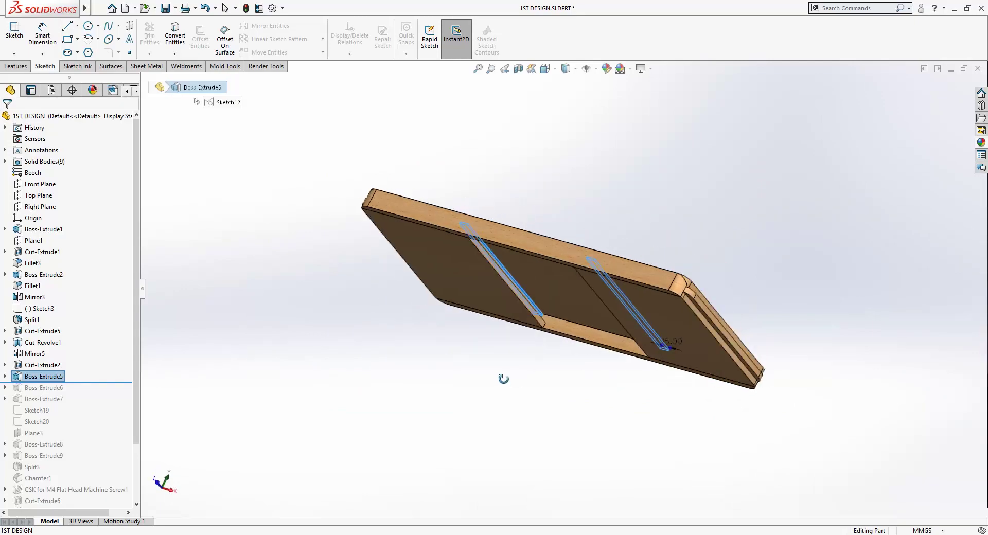
key("ctrl+6")
mouse_move(566, 258)
middle_mouse_down()
mouse_move(651, 357)
mouse_move(677, 353)
mouse_move(618, 327)
mouse_move(578, 335)
mouse_move(645, 338)
mouse_move(569, 329)
mouse_move(644, 329)
middle_mouse_up()
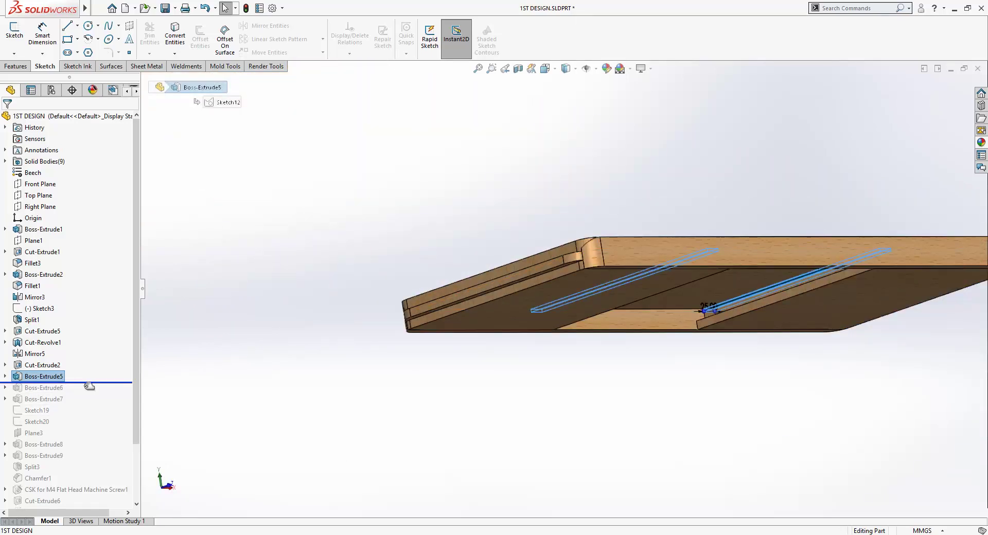
Restore Boss-Extrude6 and inspect its rails beneath the tabletop up close.
left_click_drag(77, 382, 77, 394)
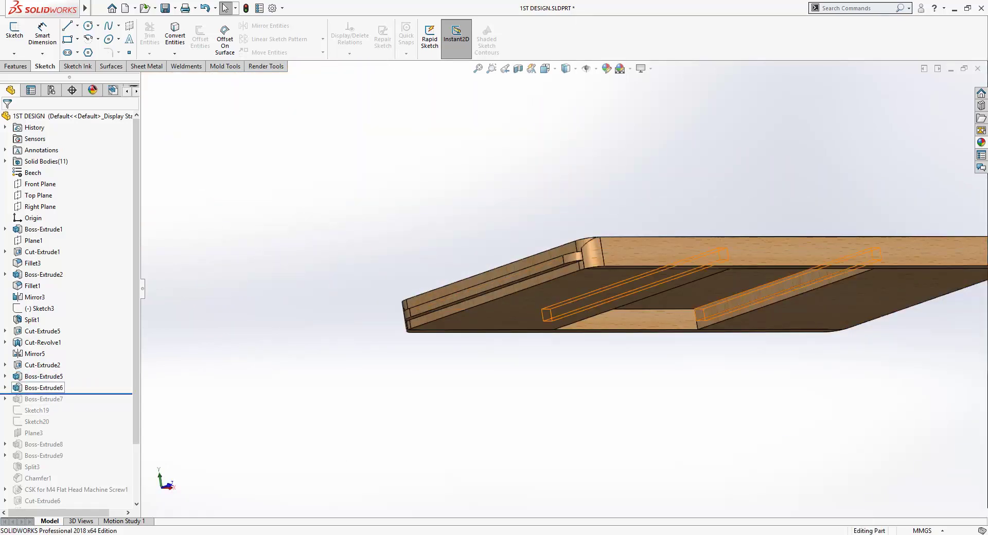
left_click(43, 388)
middle_click_drag(560, 374, 510, 331)
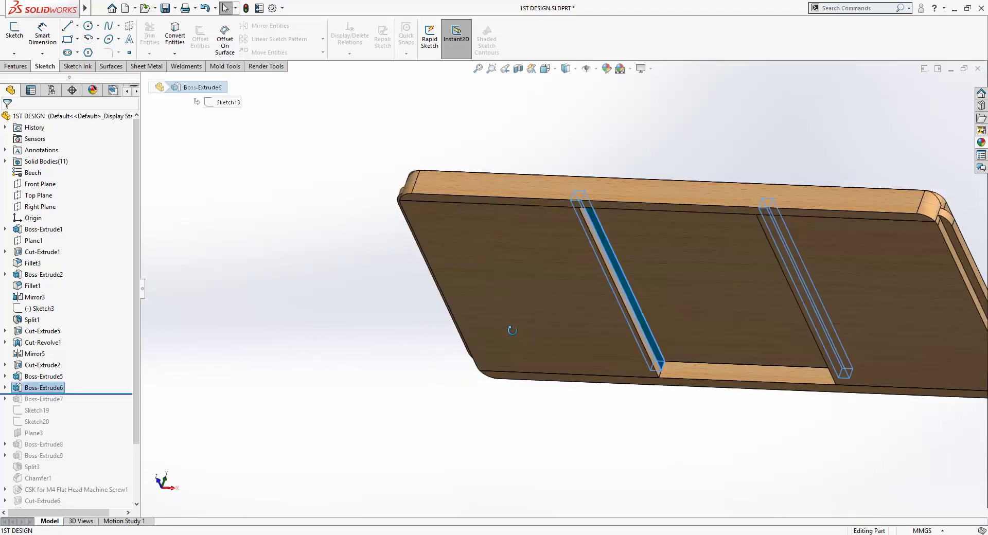
scroll(618, 297, "down", 3)
scroll(617, 297, "down", 1)
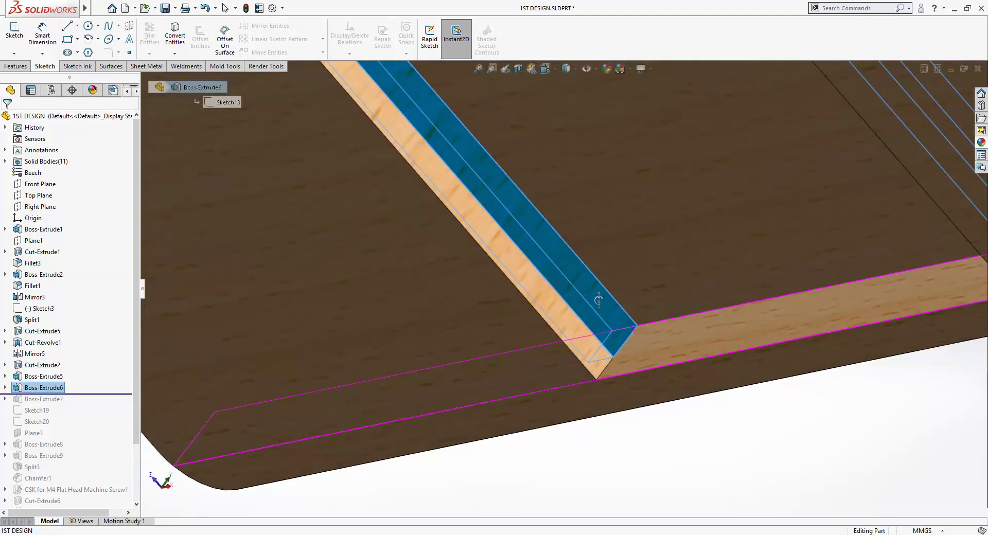
scroll(618, 296, "down", 2)
scroll(566, 257, "up", 2)
key("Escape")
mouse_move(536, 298)
middle_mouse_down()
mouse_move(551, 341)
mouse_move(595, 359)
middle_mouse_up()
scroll(546, 311, "down", 2)
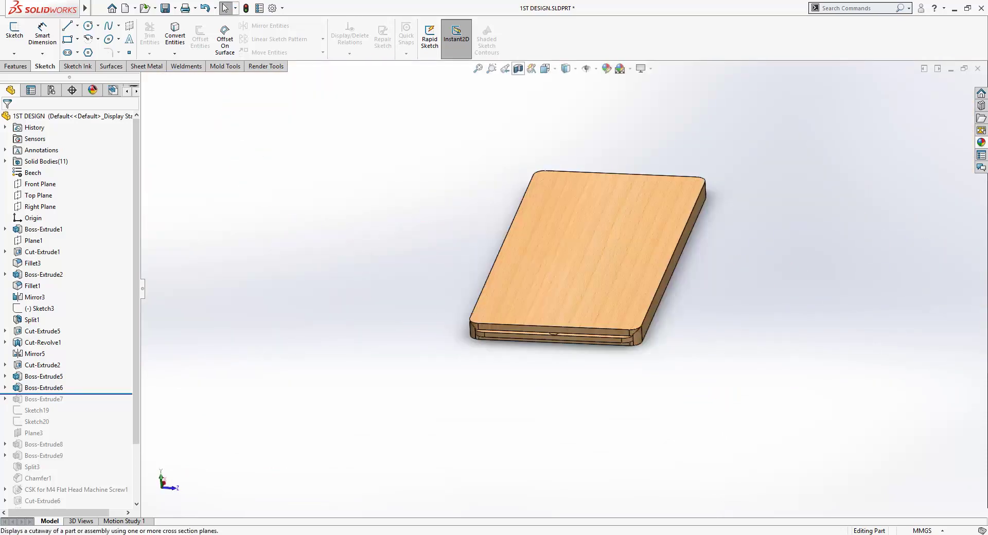
left_click(518, 68)
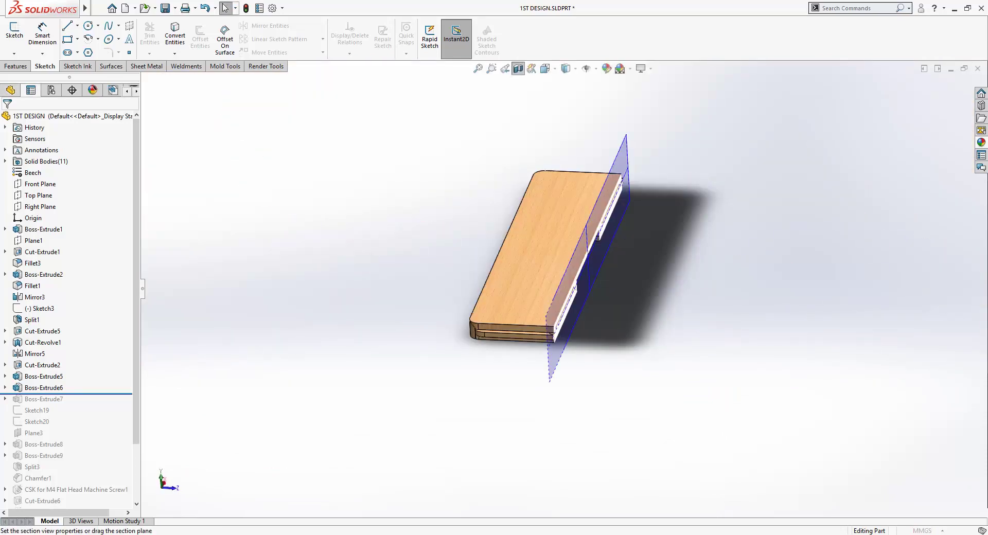
key("Return")
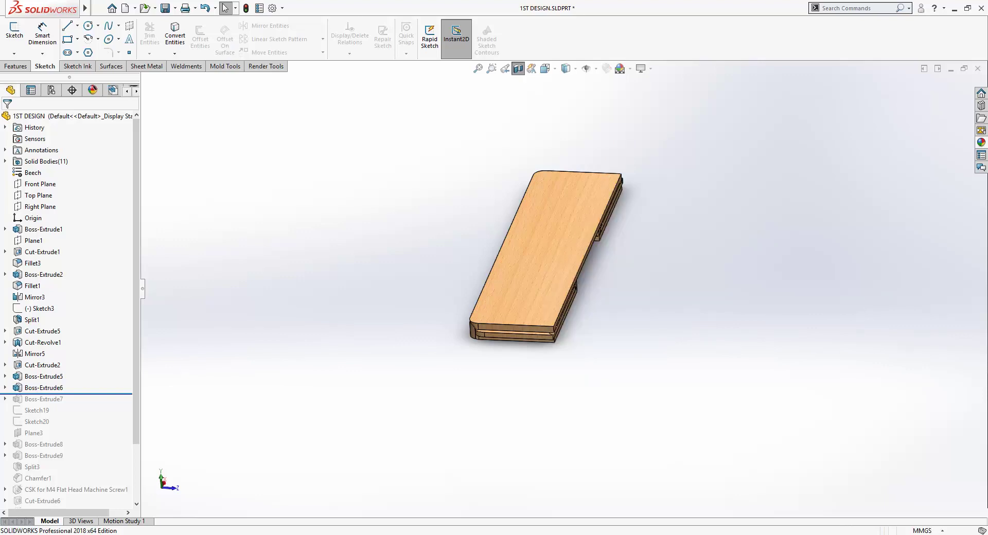
middle_click_drag(547, 348, 504, 341)
scroll(543, 280, "down", 3)
scroll(543, 281, "down", 2)
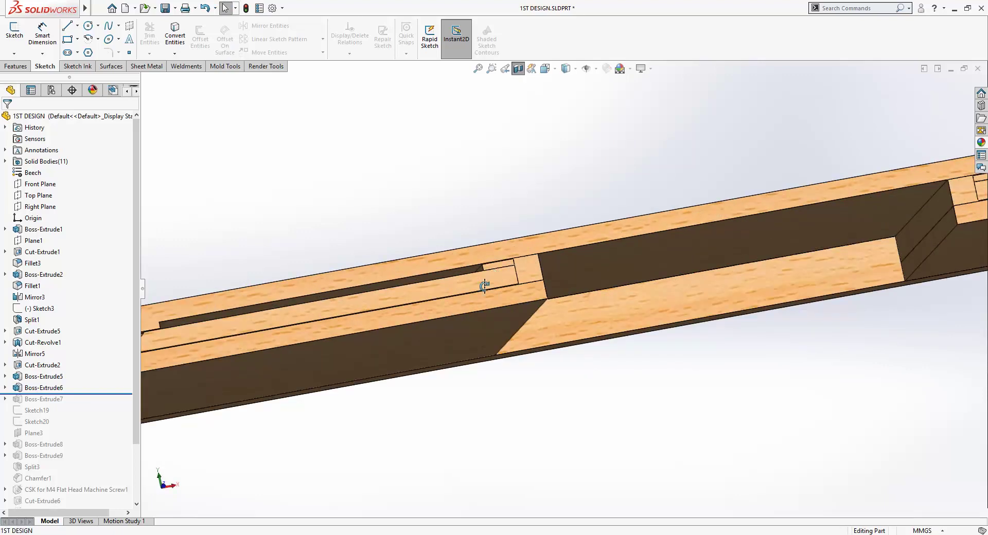
middle_click_drag(483, 282, 488, 317)
scroll(489, 283, "down", 2)
mouse_move(489, 283)
middle_mouse_down()
mouse_move(521, 320)
mouse_move(564, 297)
middle_mouse_up()
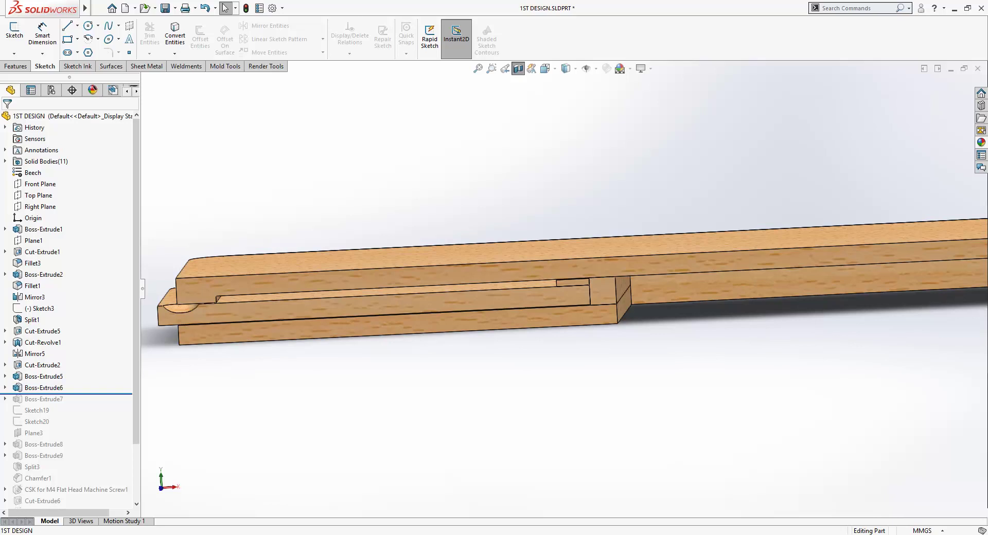
middle_click_drag(541, 359, 622, 359)
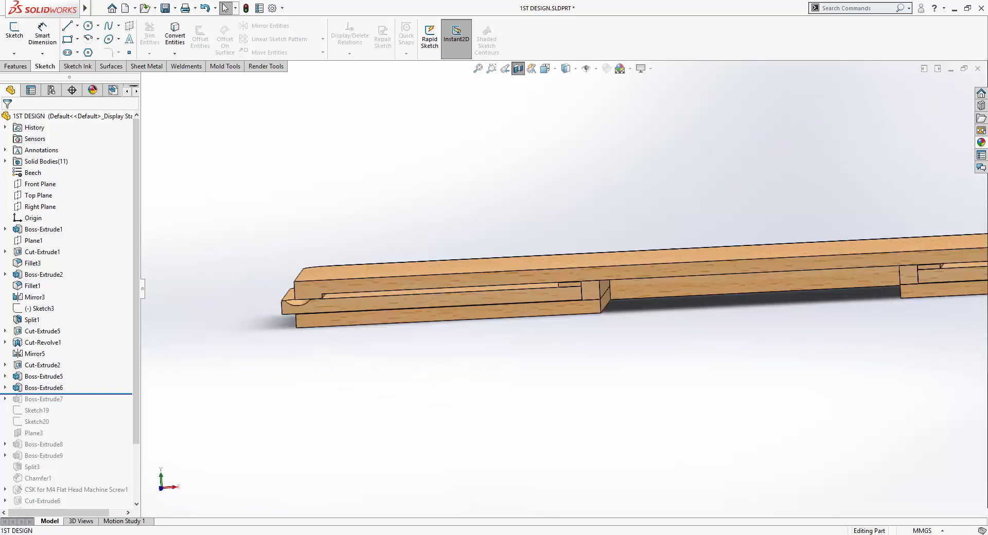
left_click(518, 69)
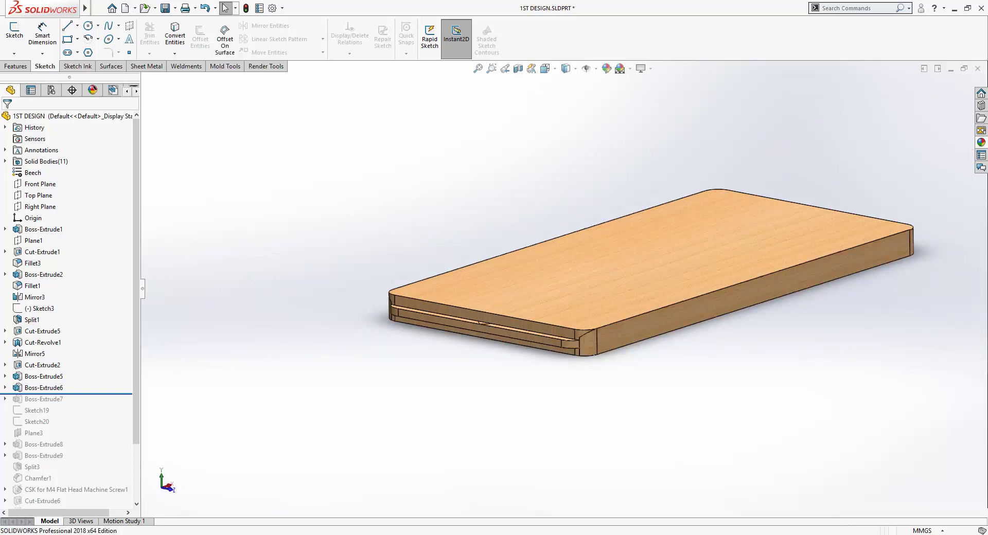
Restore Boss-Extrude7, show its Sketch14 dimensions and inspect the block on the underside.
left_click_drag(67, 394, 67, 406)
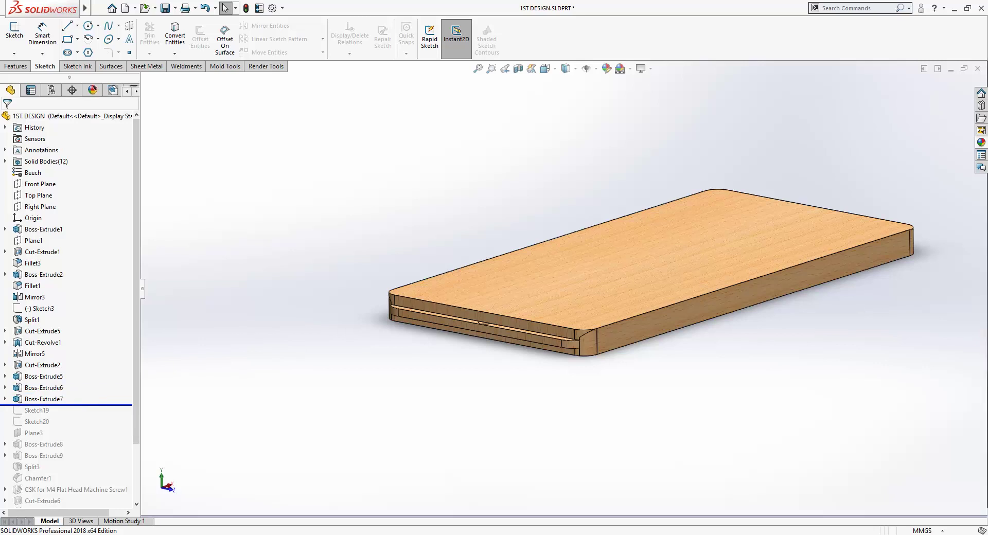
left_click(44, 399)
key("ctrl+8")
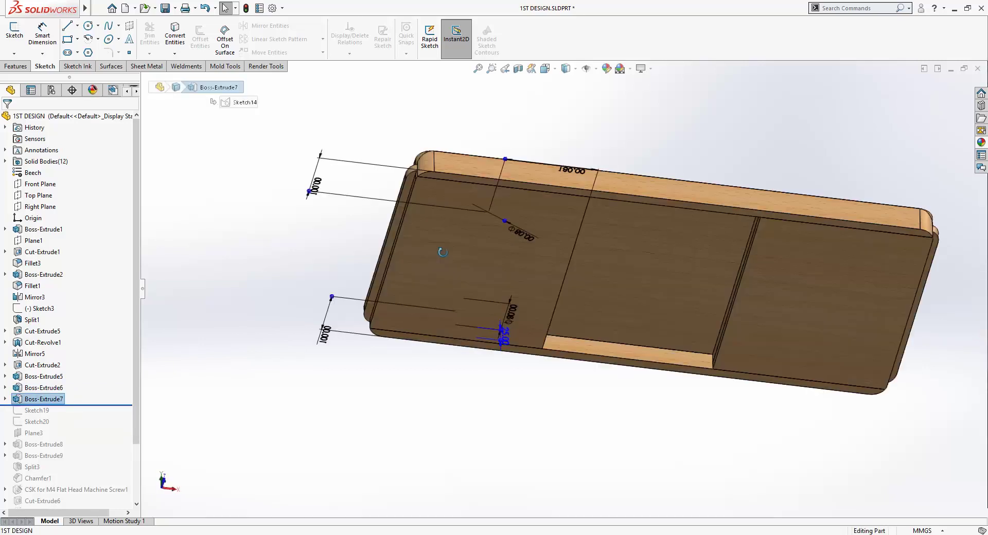
middle_click_drag(618, 268, 582, 288)
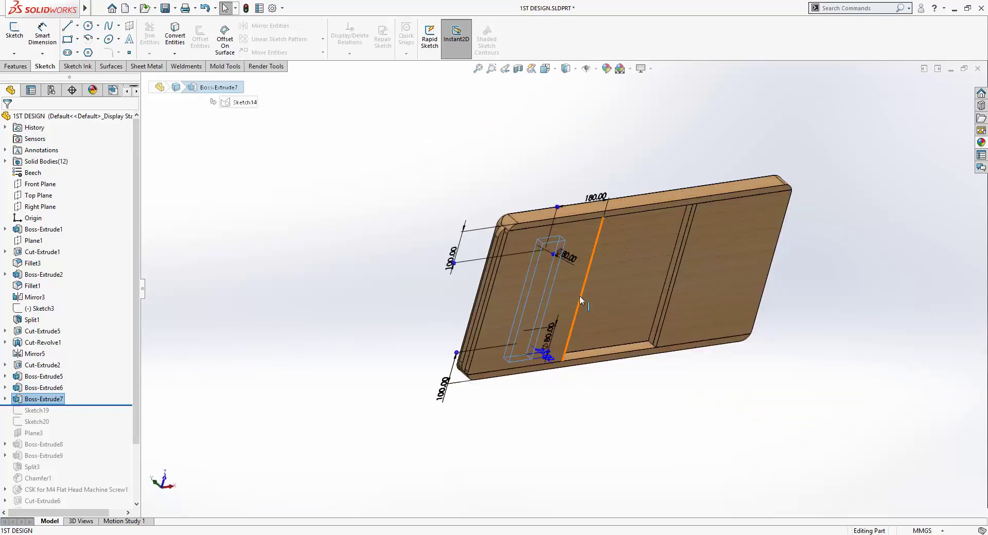
mouse_move(582, 299)
middle_mouse_down()
mouse_move(558, 334)
mouse_move(531, 271)
mouse_move(529, 323)
middle_mouse_up()
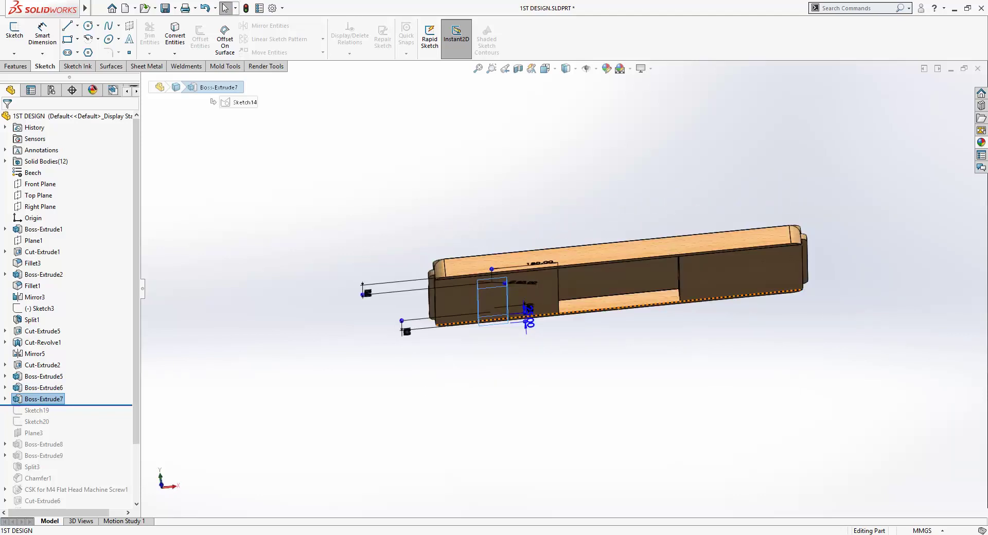
key("Escape")
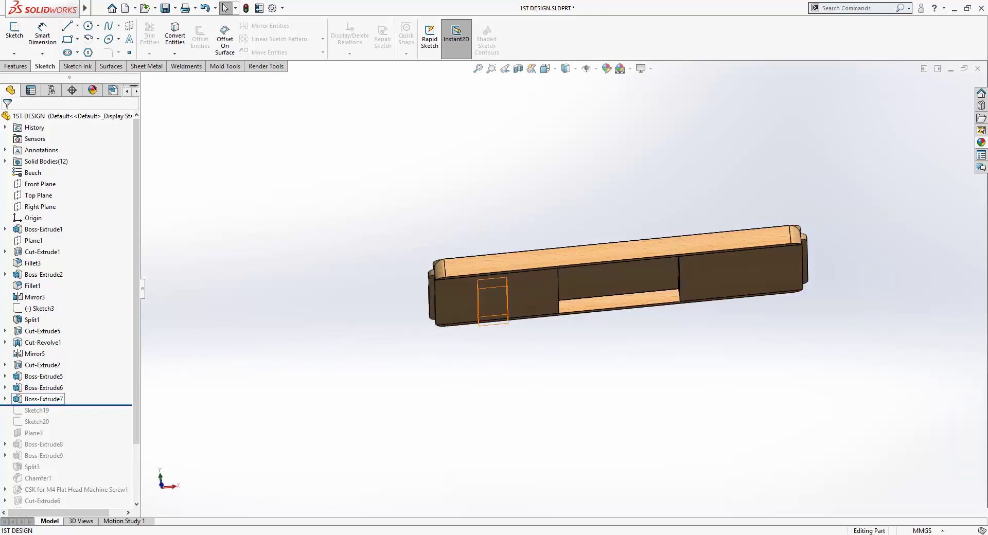
Bring Sketch19 back and review its fully defined angled line across the small block.
middle_click_drag(529, 324, 567, 289)
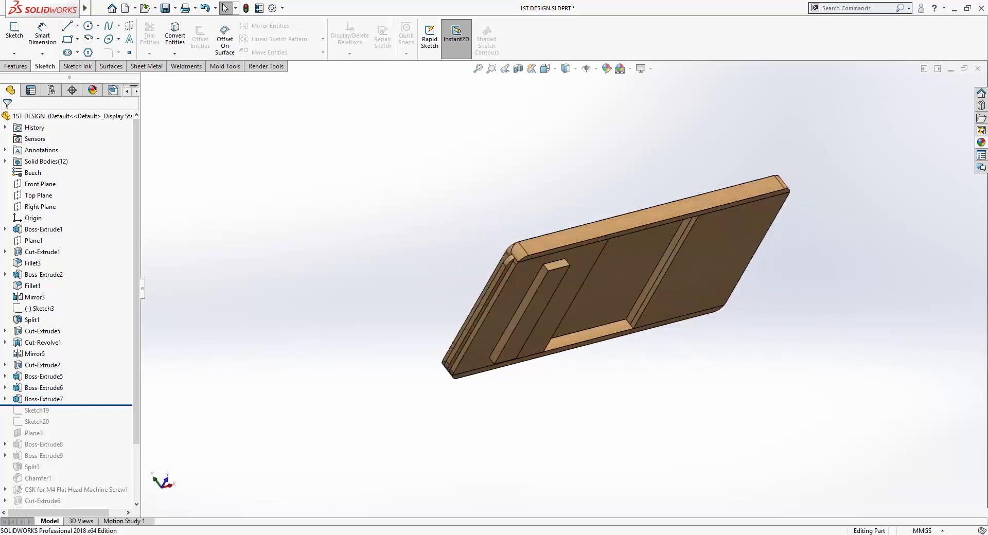
key("Down")
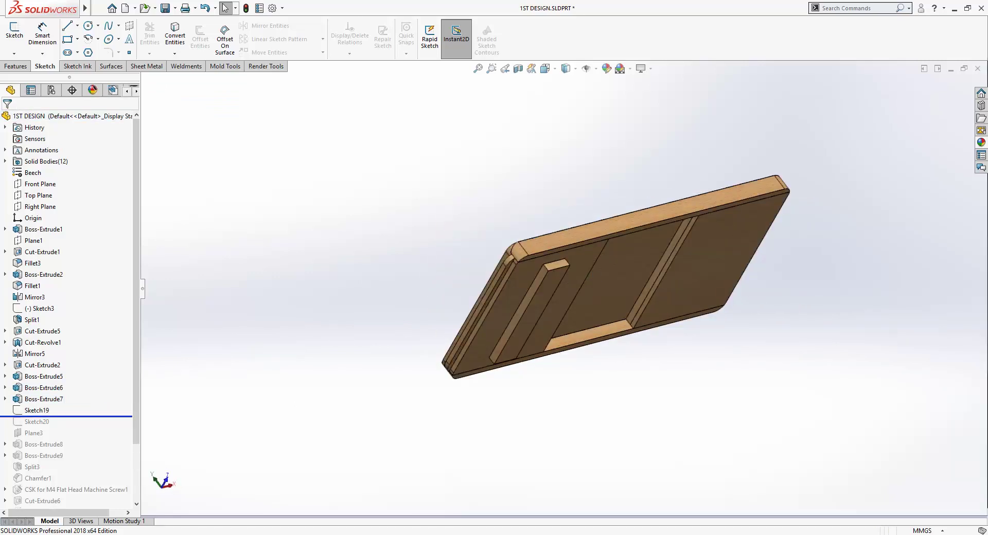
left_click(37, 410)
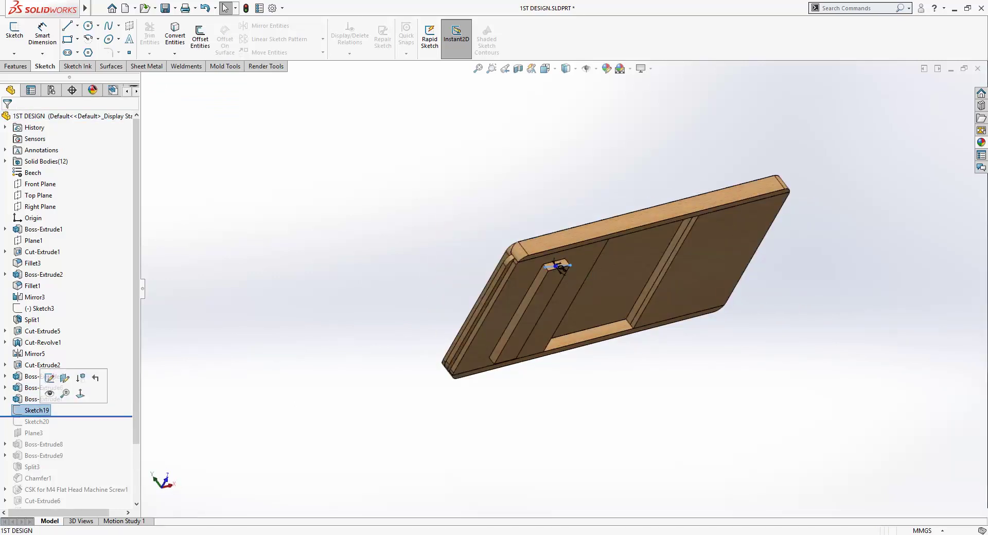
left_click(49, 378)
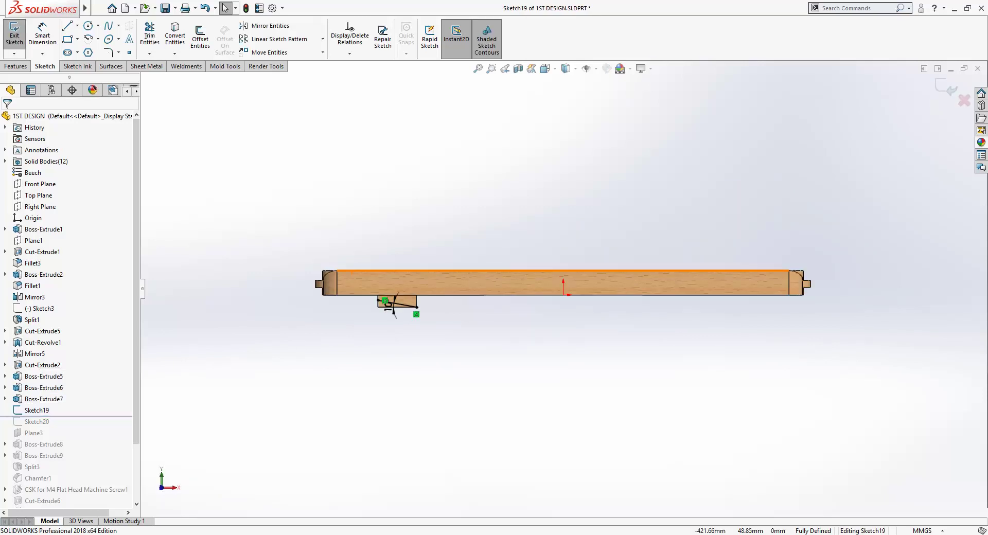
scroll(325, 273, "down", 2)
scroll(325, 273, "down", 1)
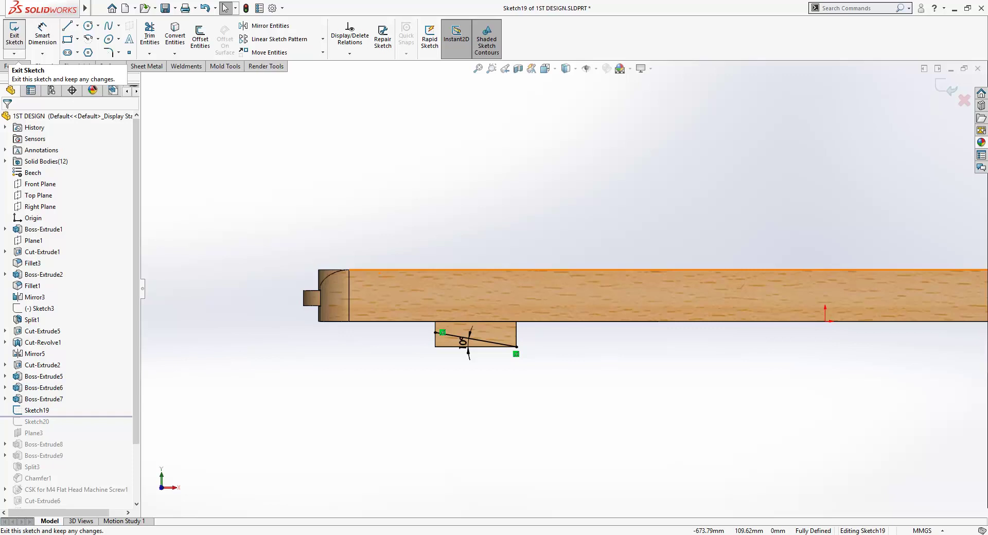
left_click(14, 36)
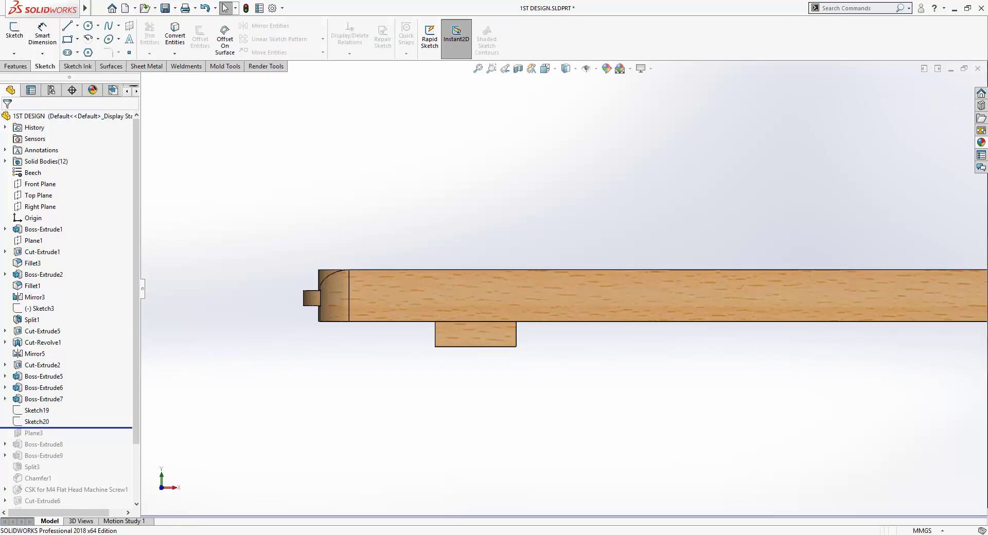
Show Sketch20's angled line and 10° dimension in an angled 3D view.
left_click(37, 421)
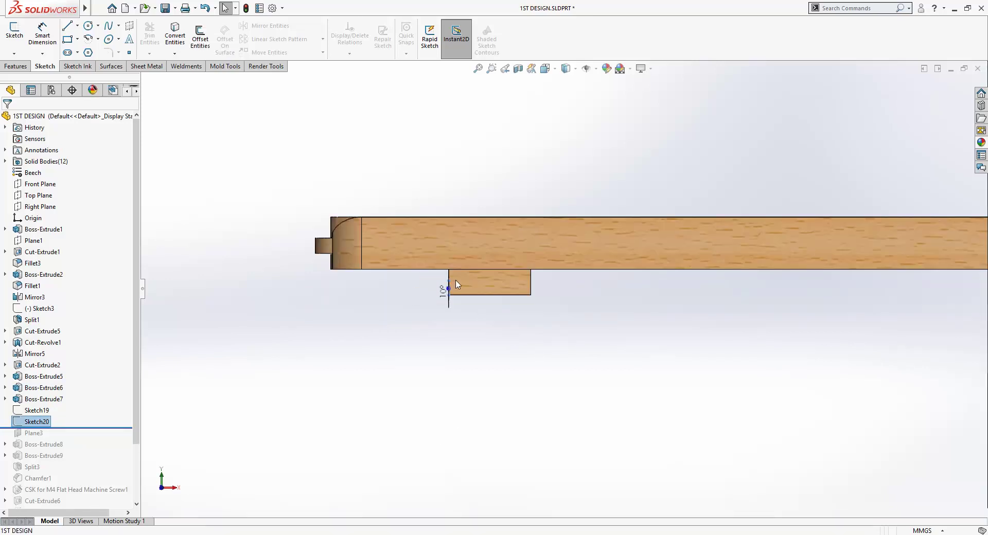
middle_click_drag(448, 282, 418, 292)
scroll(448, 304, "down", 1)
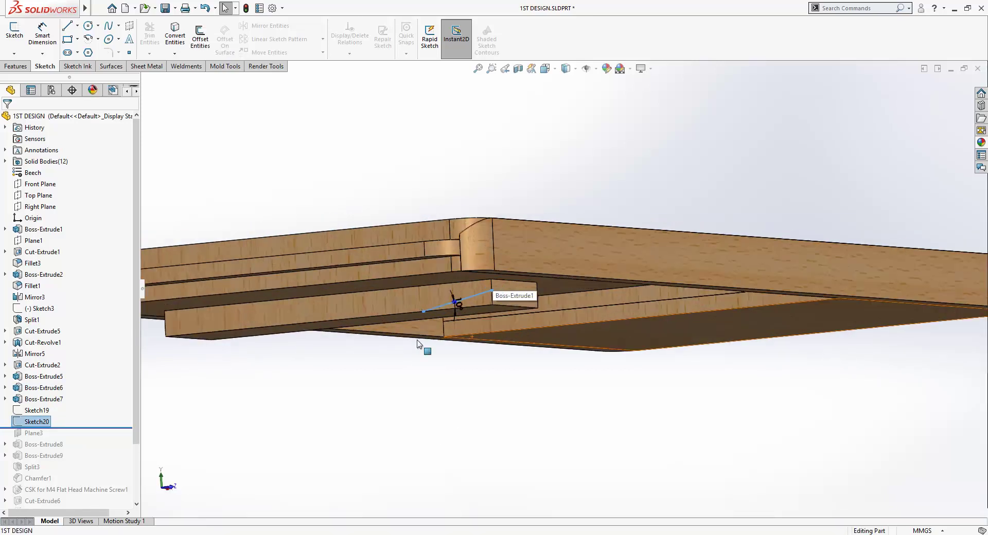
scroll(426, 329, "down", 1)
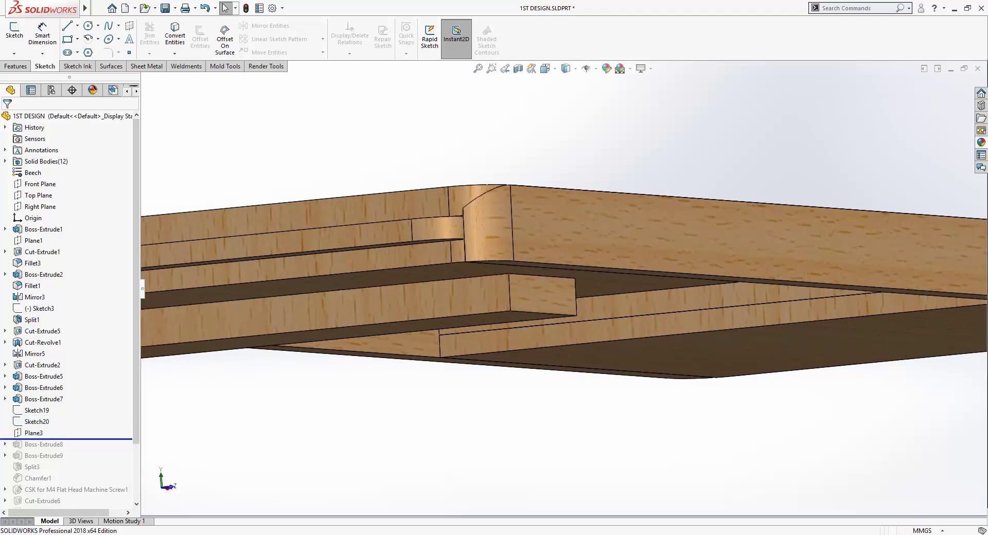
Review and accept Plane3's references, then roll forward to include Boss-Extrude8.
left_click(33, 433)
left_click(43, 403)
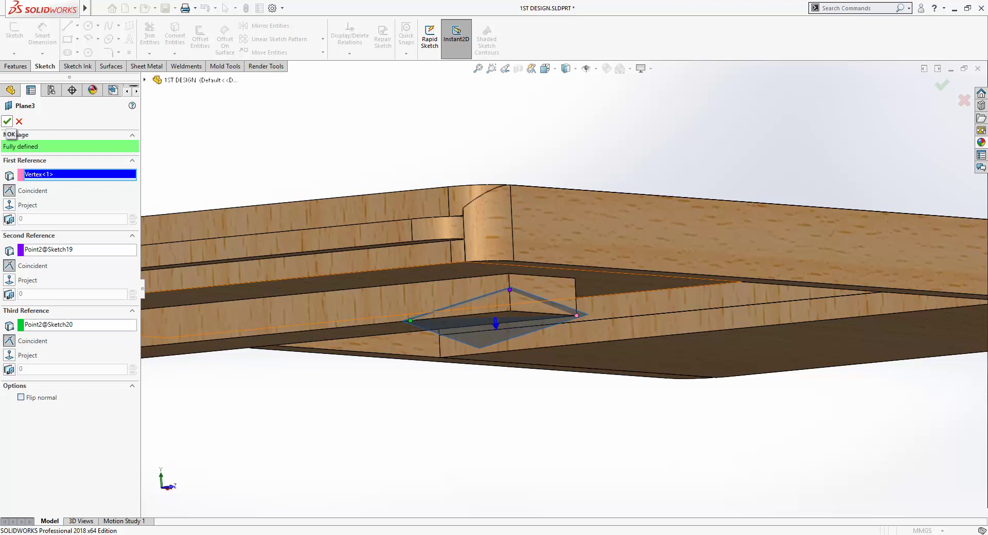
left_click(7, 122)
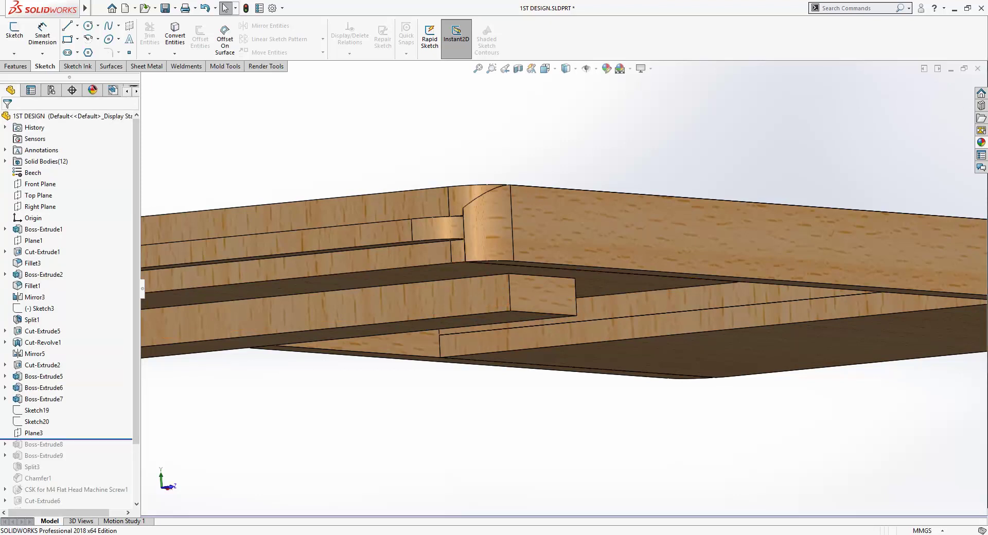
key("Down")
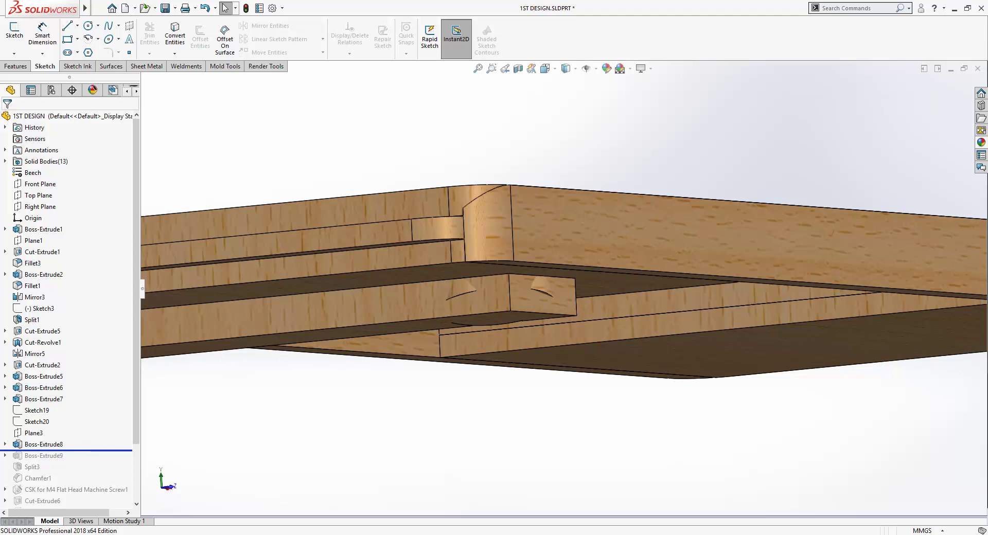
Edit Boss-Extrude8's Sketch21, dimensioning its circle, and rebuild the feature.
left_click(44, 444)
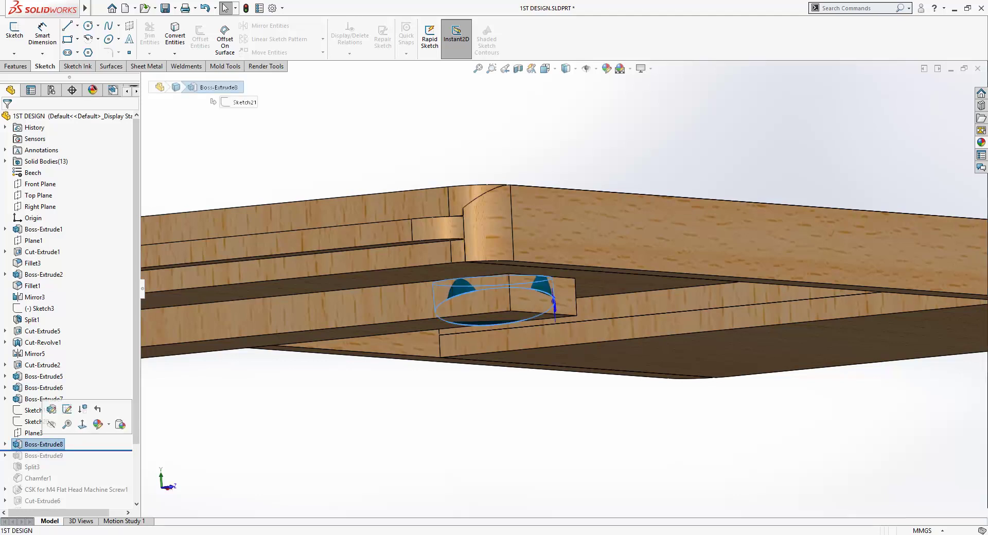
left_click(67, 409)
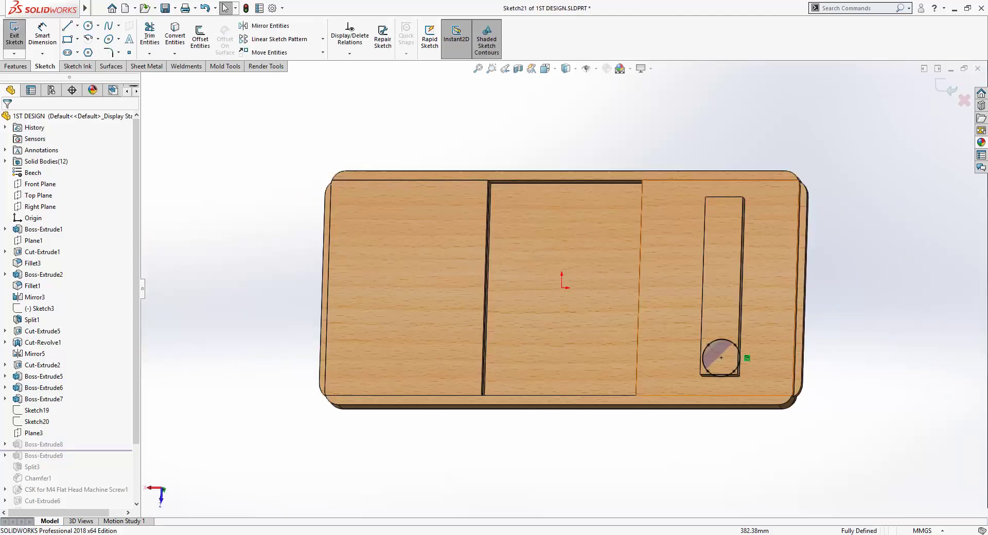
scroll(745, 355, "down", 3)
mouse_move(710, 348)
middle_mouse_down()
mouse_move(648, 396)
mouse_move(710, 351)
middle_mouse_up()
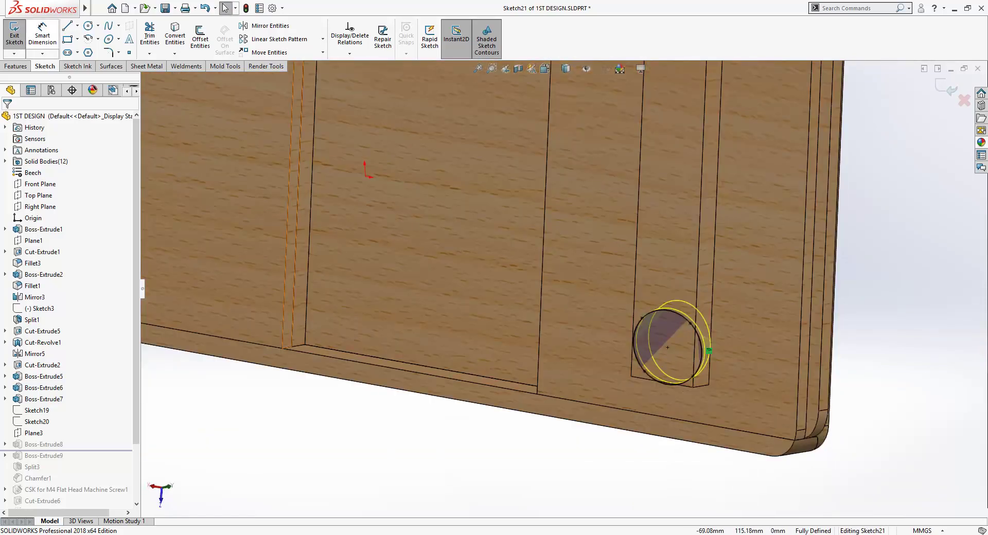
key("d")
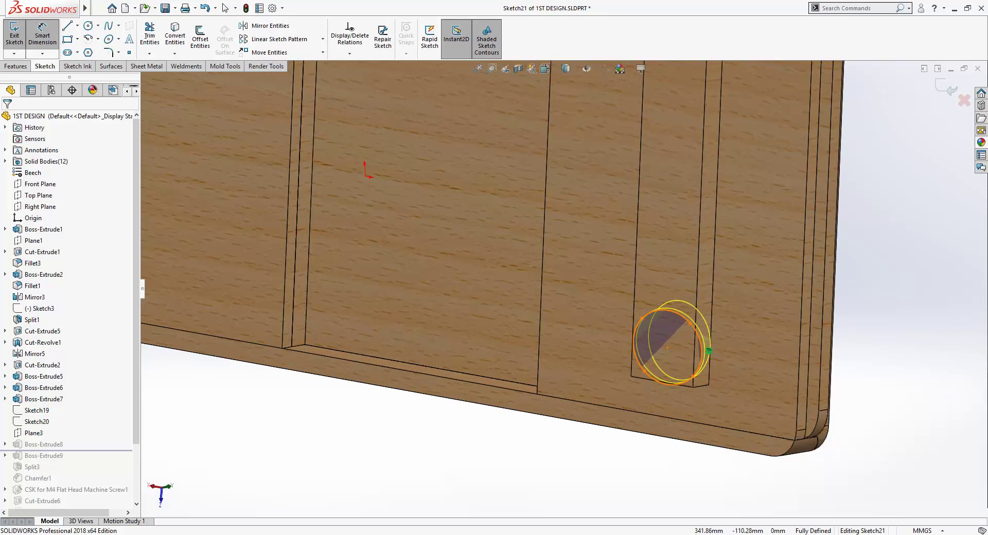
left_click(703, 346)
key("ctrl+8")
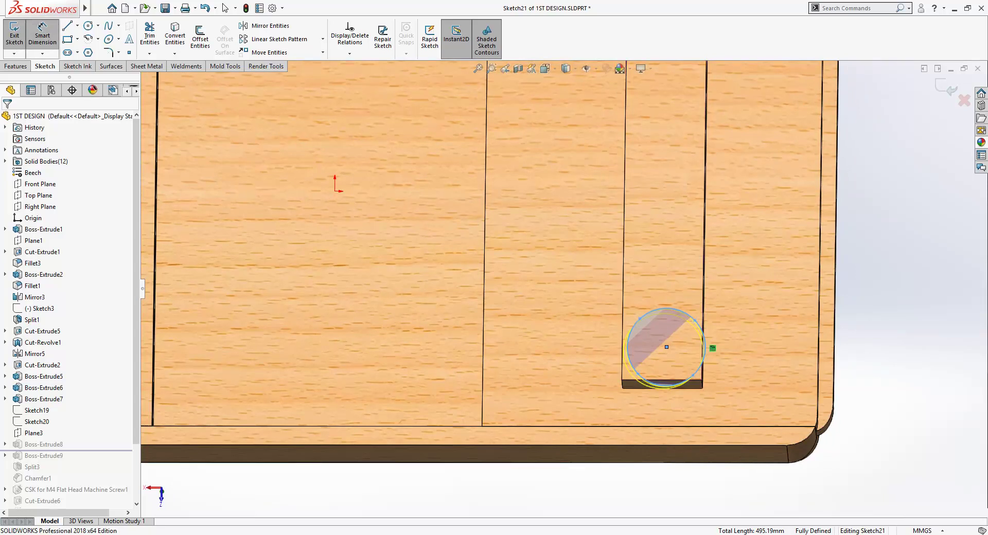
key("ctrl+b")
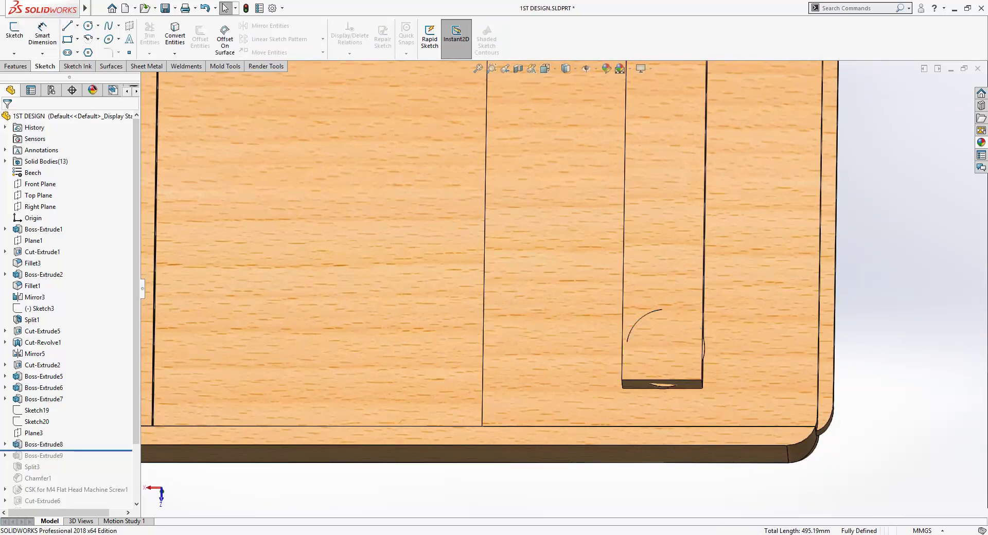
Restore Boss-Extrude9's tapered leg and the Split3 that shortens it, viewing the whole table.
left_click_drag(67, 451, 67, 462)
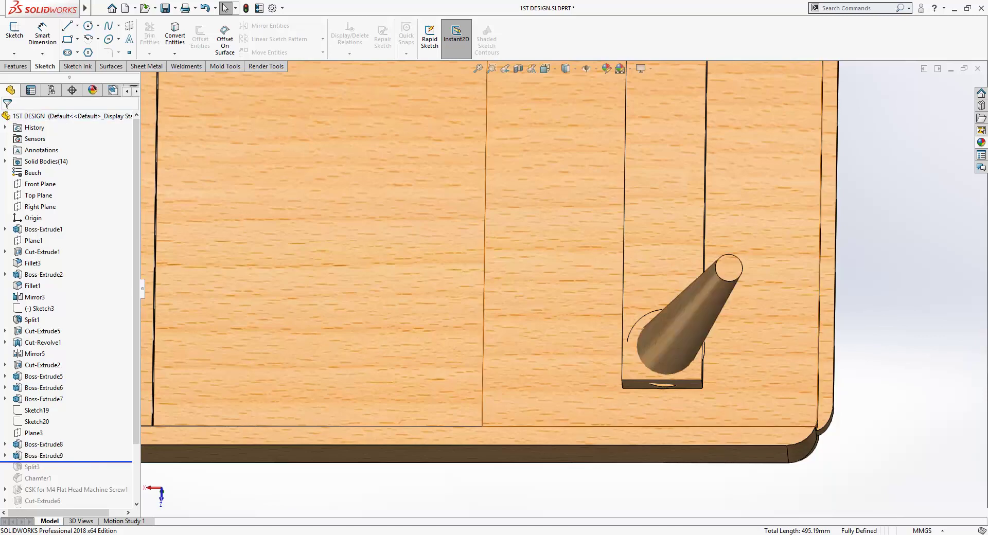
scroll(547, 278, "up", 5)
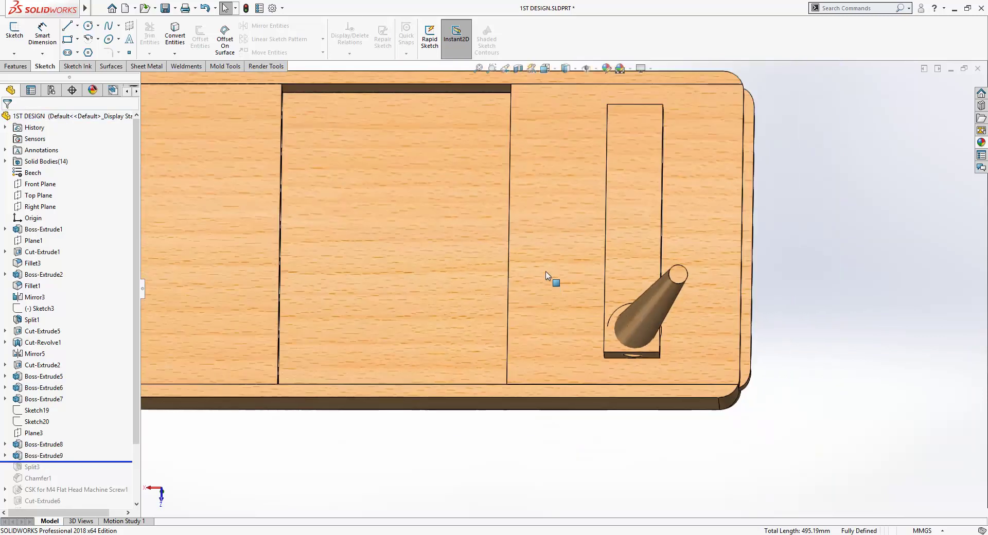
mouse_move(547, 278)
middle_mouse_down()
mouse_move(541, 434)
mouse_move(515, 260)
middle_mouse_up()
left_click_drag(72, 462, 77, 472)
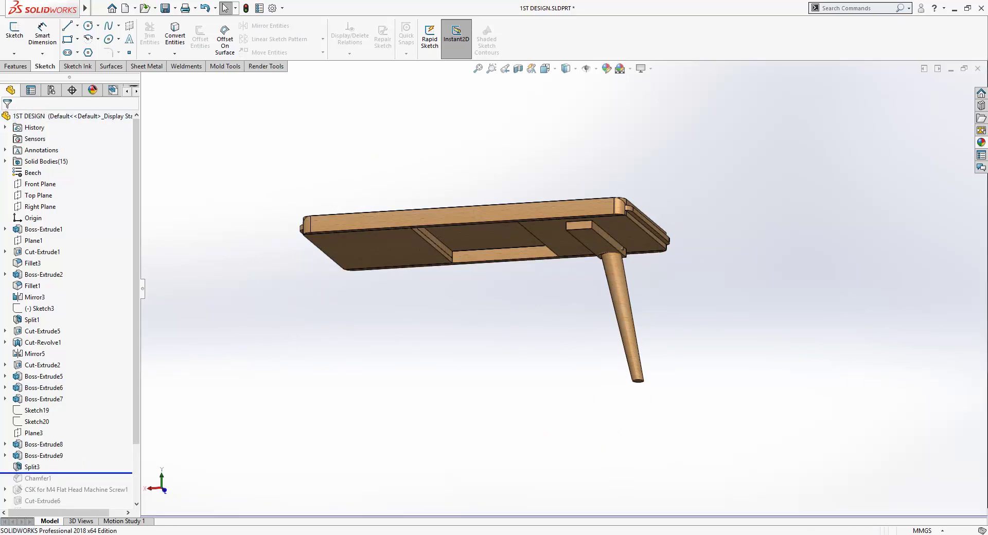
Review Split3 unchanged from above and check Plane1's 450.00 offset from the table.
left_click(32, 467)
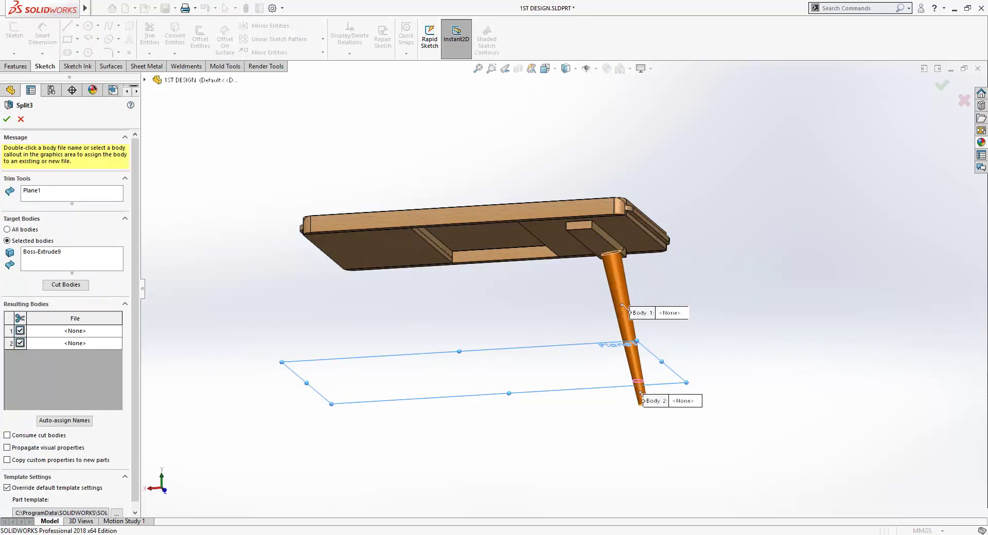
middle_click_drag(510, 380, 334, 426)
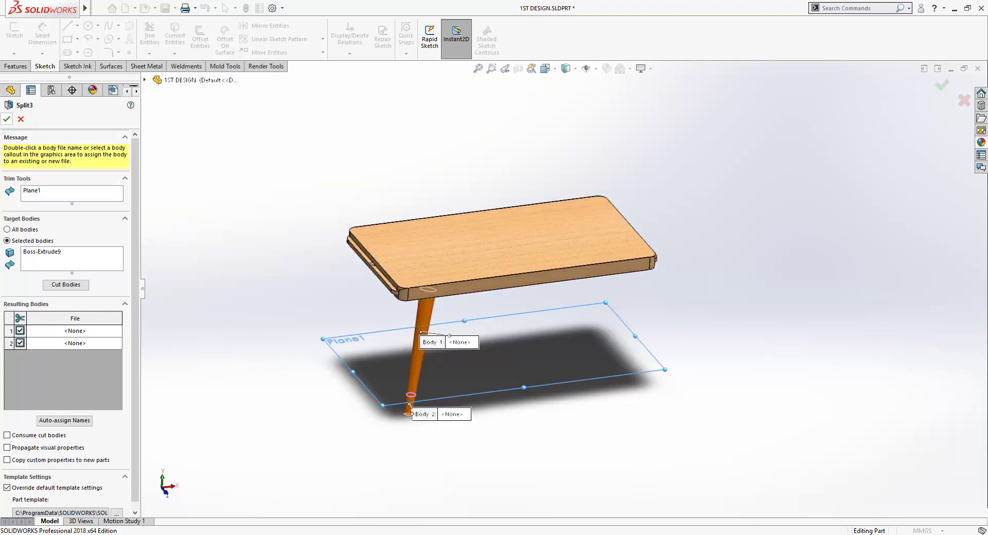
key("Return")
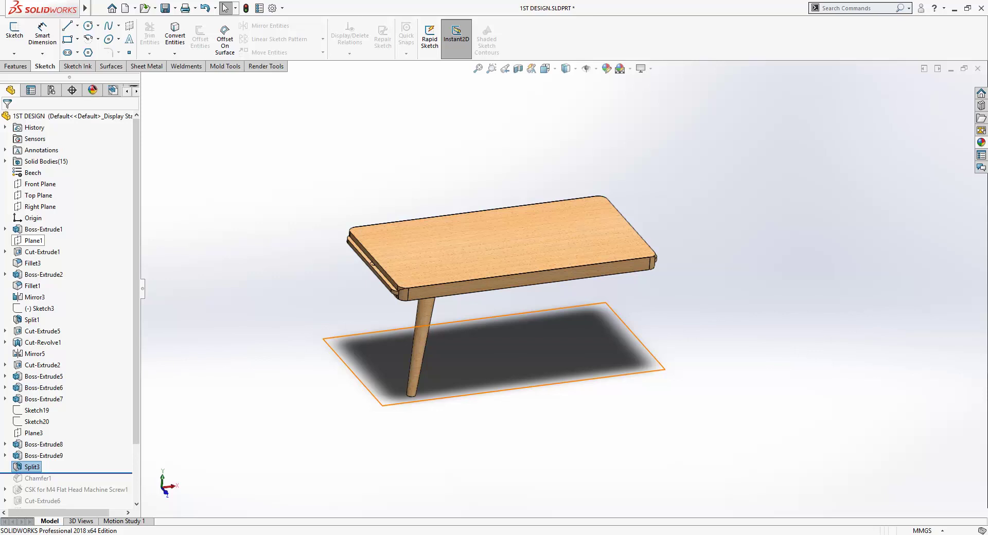
left_click(33, 240)
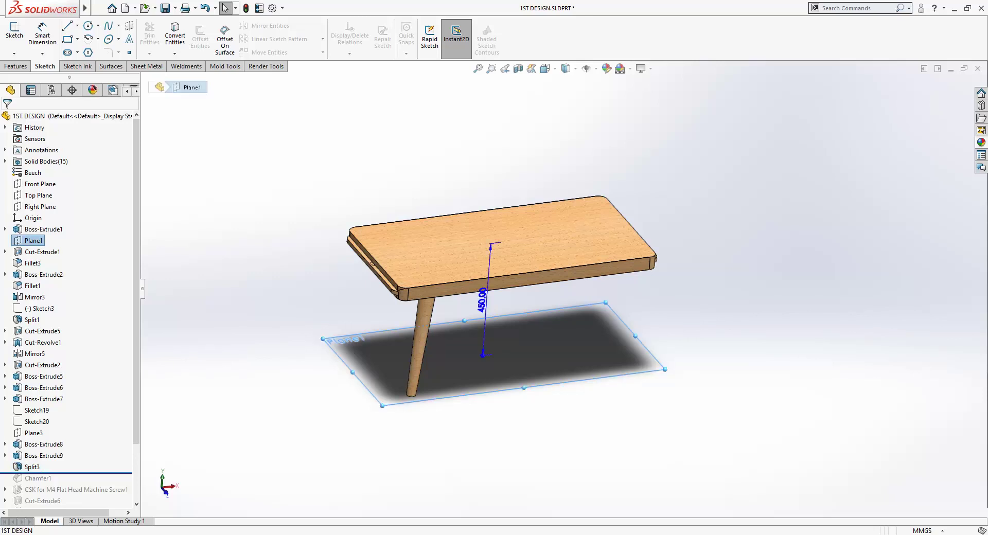
Roll forward to Chamfer1 and review its 2 mm × 45° bevel on the leg's foot.
left_click_drag(67, 473, 67, 484)
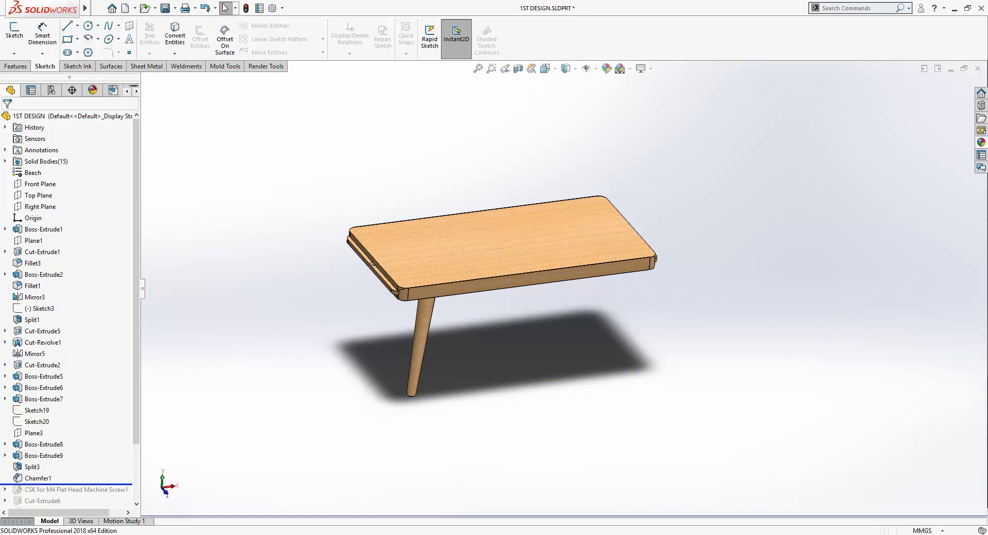
left_click(38, 478)
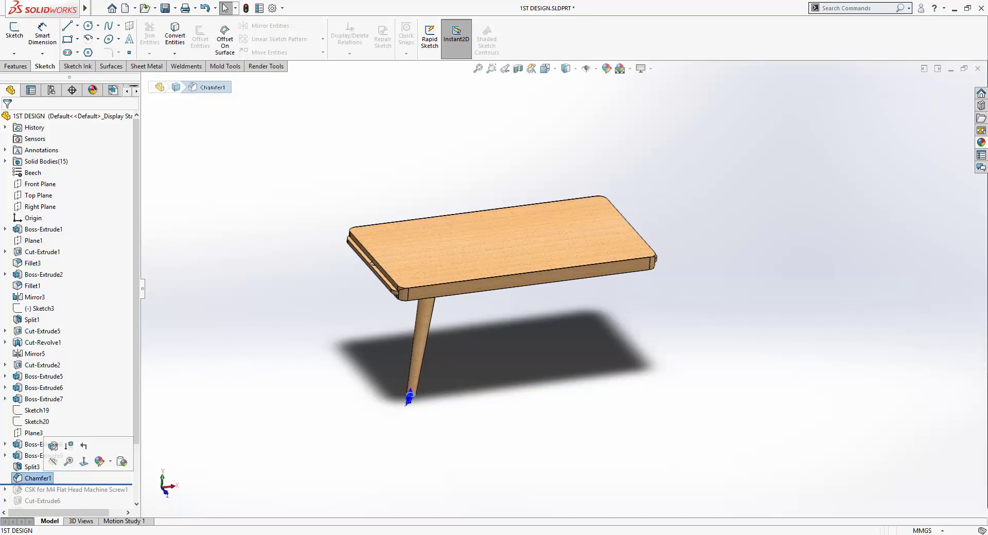
left_click(53, 446)
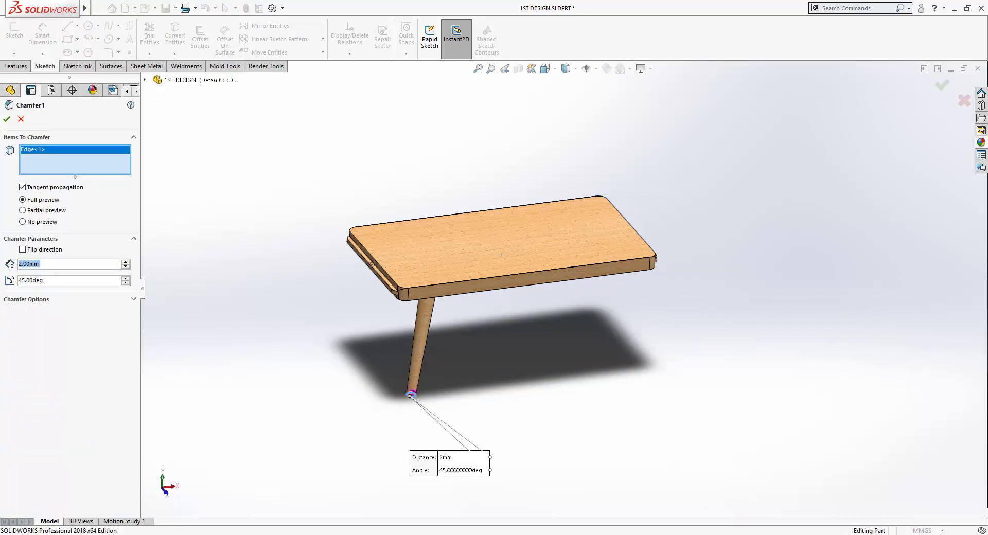
scroll(456, 326, "down", 3)
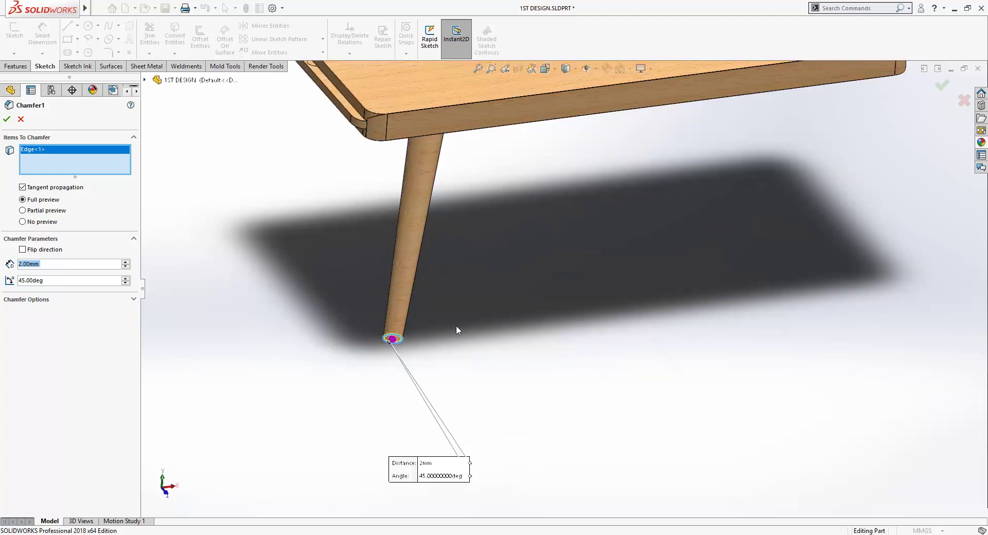
scroll(450, 335, "down", 3)
scroll(419, 332, "down", 3)
middle_click_drag(419, 331, 419, 299)
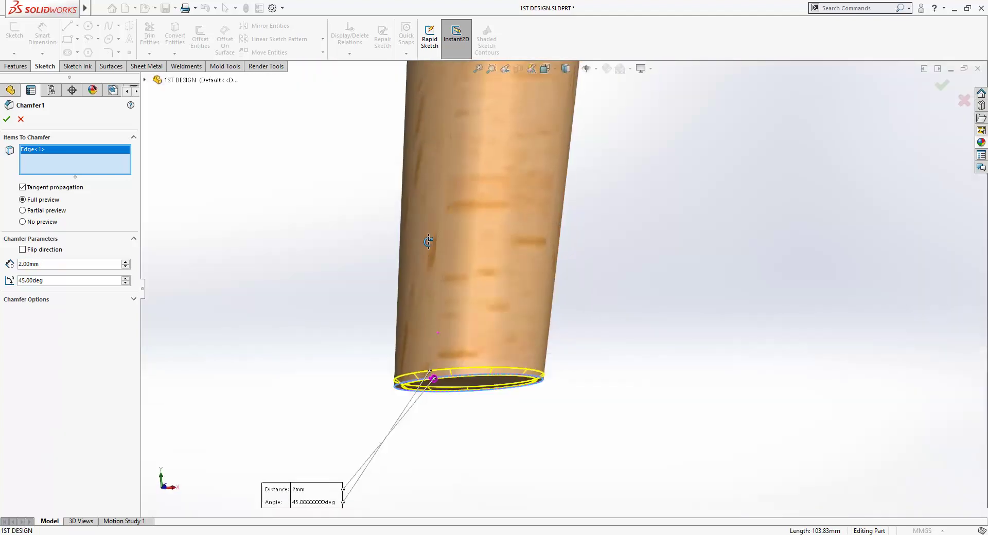
key("Return")
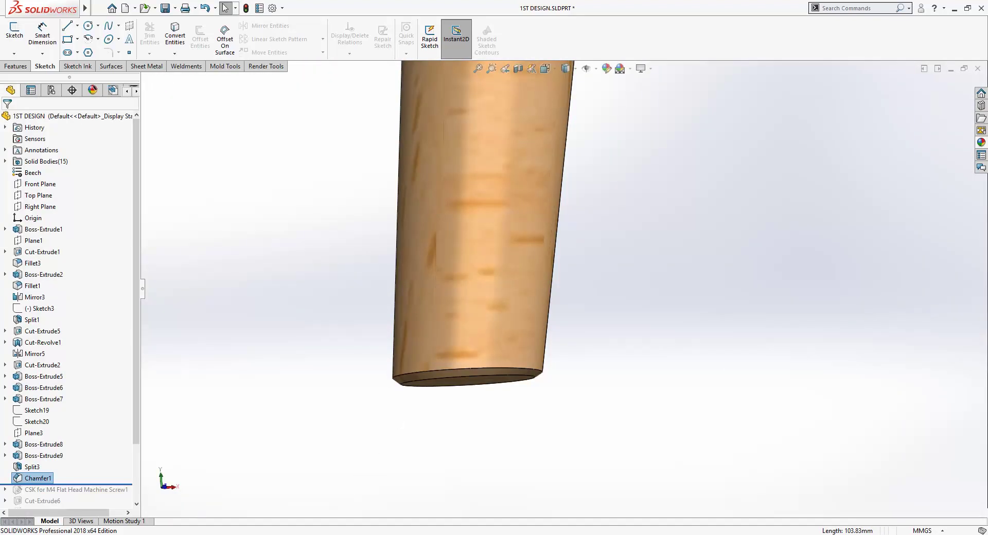
Roll forward to include the M4 countersunk hole feature and select it.
scroll(110, 425, "down", 2)
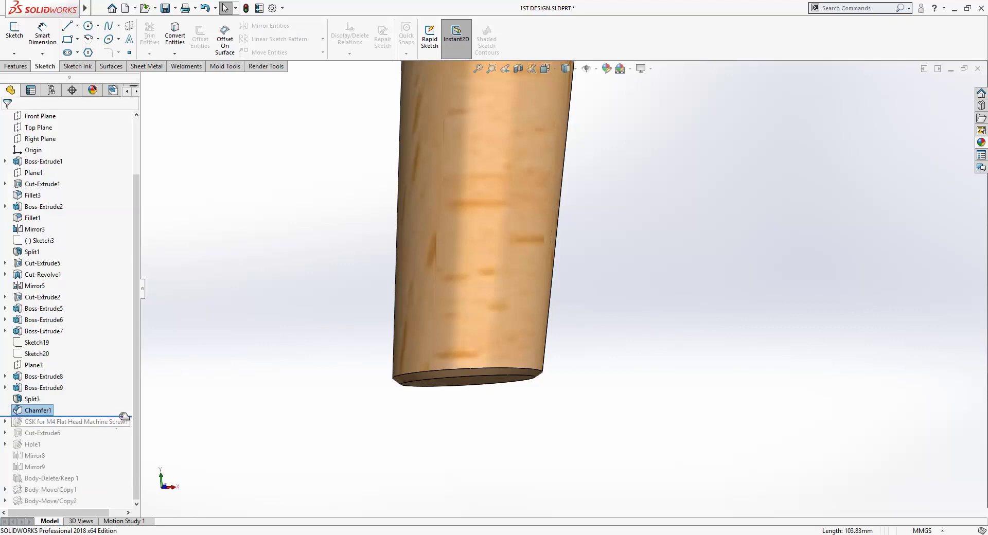
left_click_drag(121, 433, 121, 431)
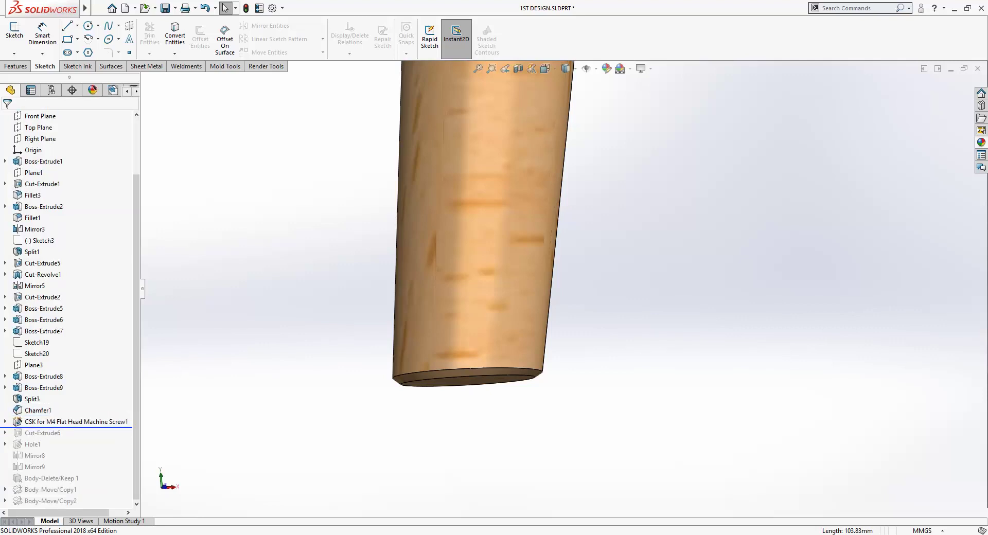
left_click(76, 422)
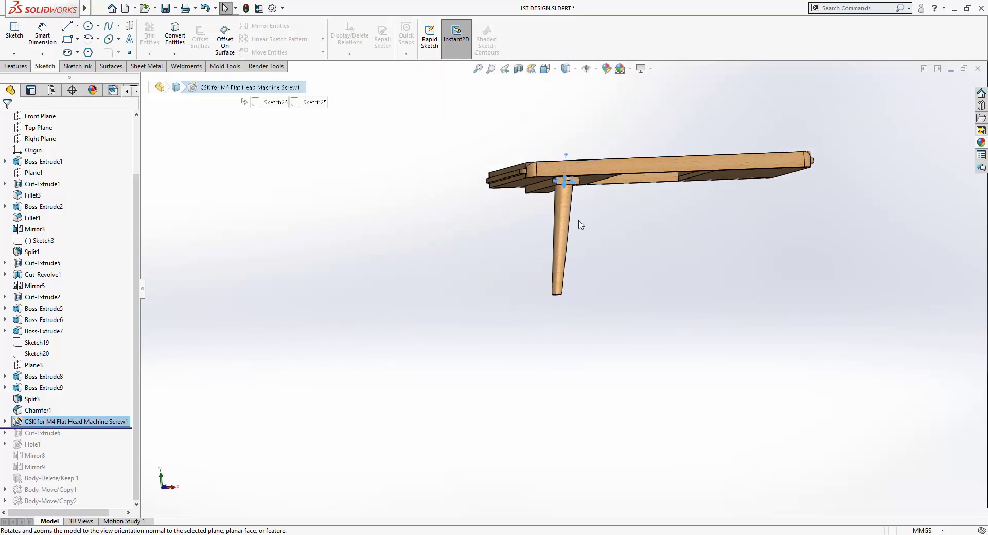
Hide the leg body to expose the M4 countersunk hole sketch beneath it.
scroll(579, 220, "down", 3)
mouse_move(534, 161)
middle_mouse_down()
mouse_move(570, 105)
mouse_move(466, 238)
mouse_move(484, 360)
middle_mouse_up()
scroll(502, 387, "up", 2)
left_click(502, 389)
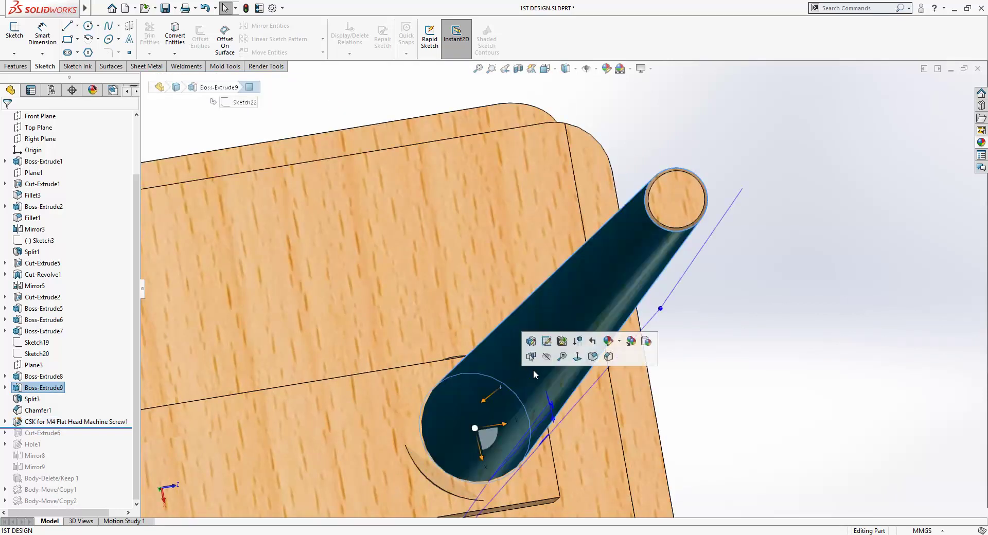
left_click(561, 356)
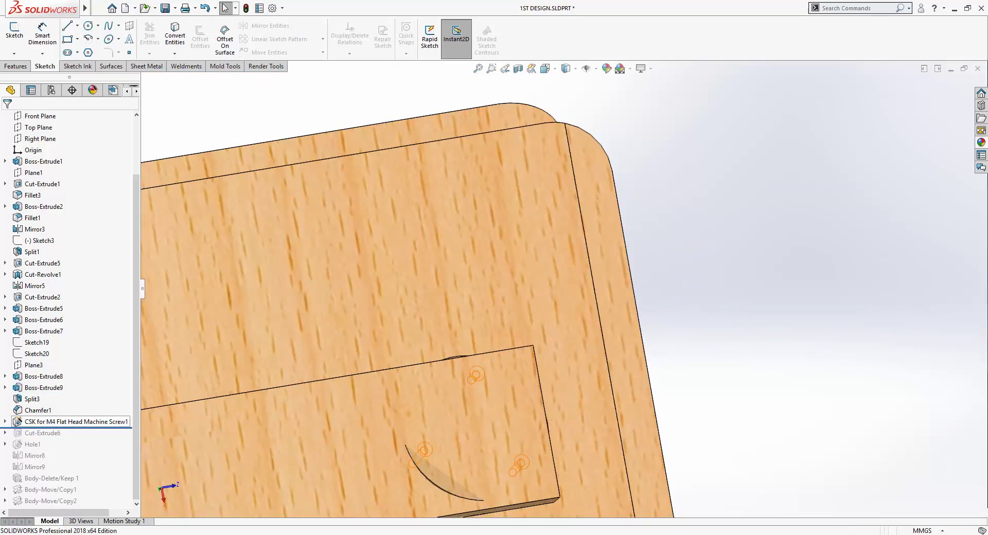
Review the M4 hole positions: three holes placed with 30.00 mm dimensions.
left_click(75, 421)
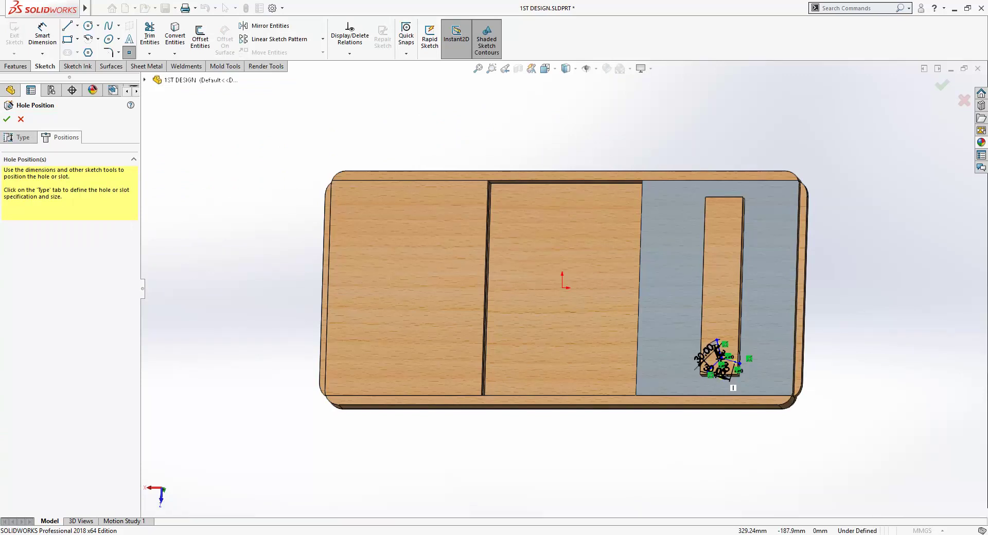
scroll(733, 388, "down", 3)
scroll(695, 361, "down", 3)
scroll(669, 345, "down", 3)
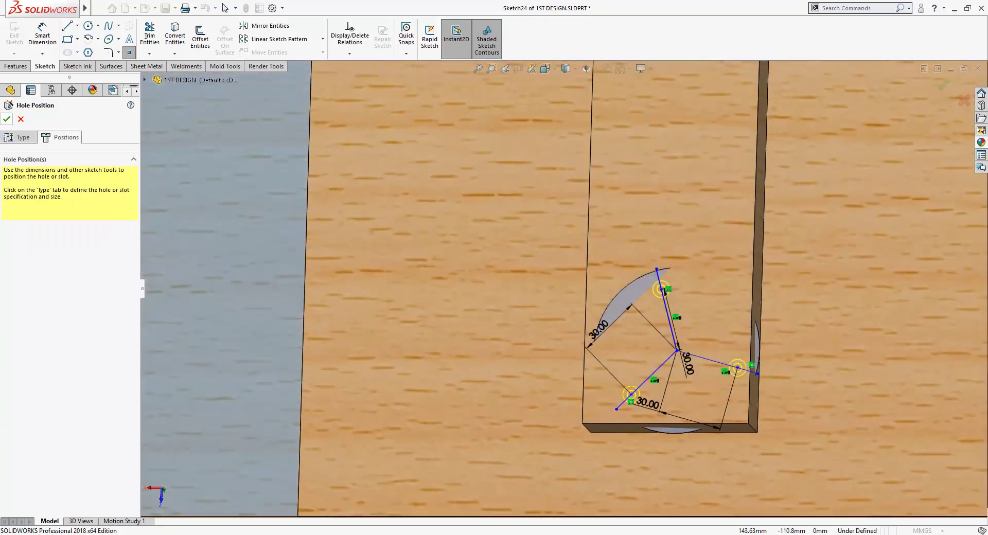
key("Return")
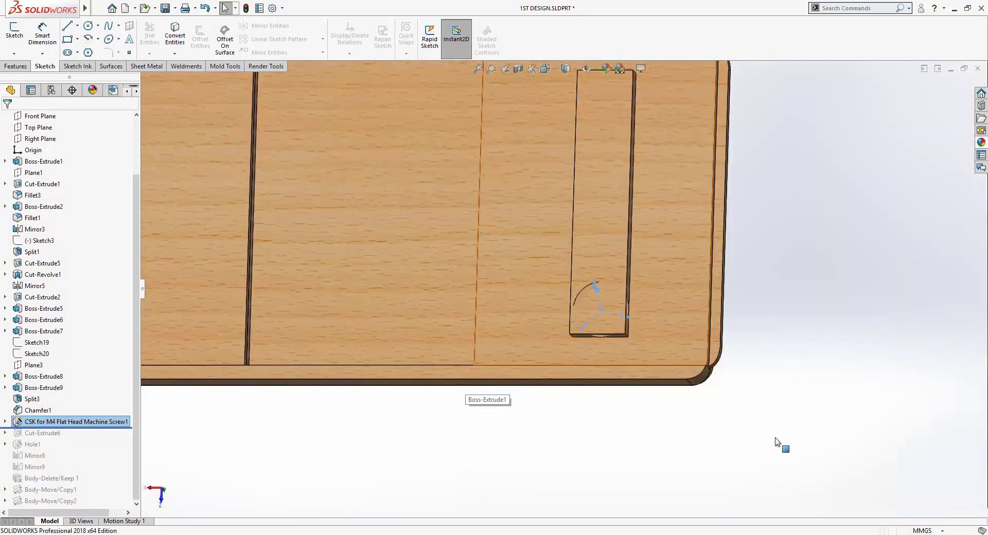
Hide the Boss-Extrude7 body and step Cut-Extrude6 back into the model.
left_click(610, 226)
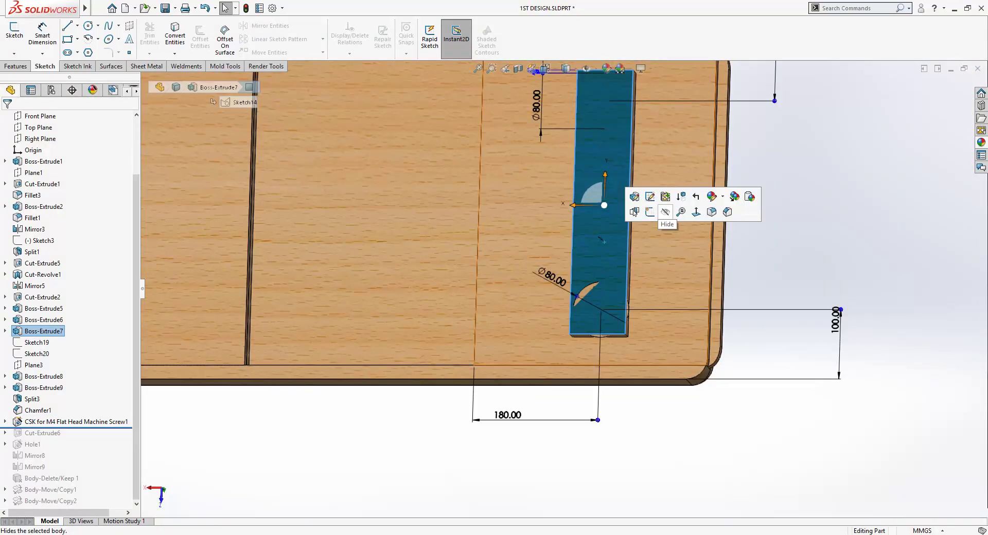
left_click(665, 211)
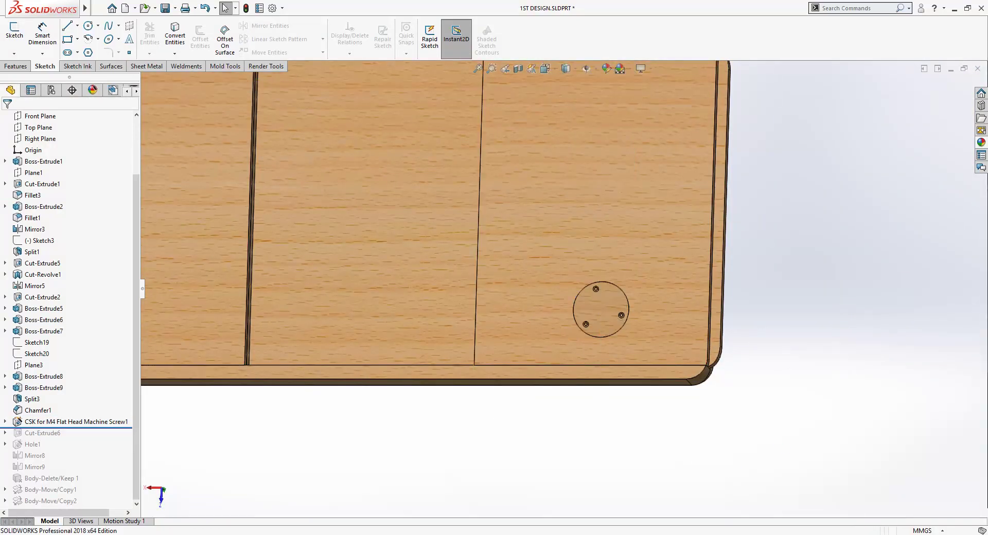
key("Down")
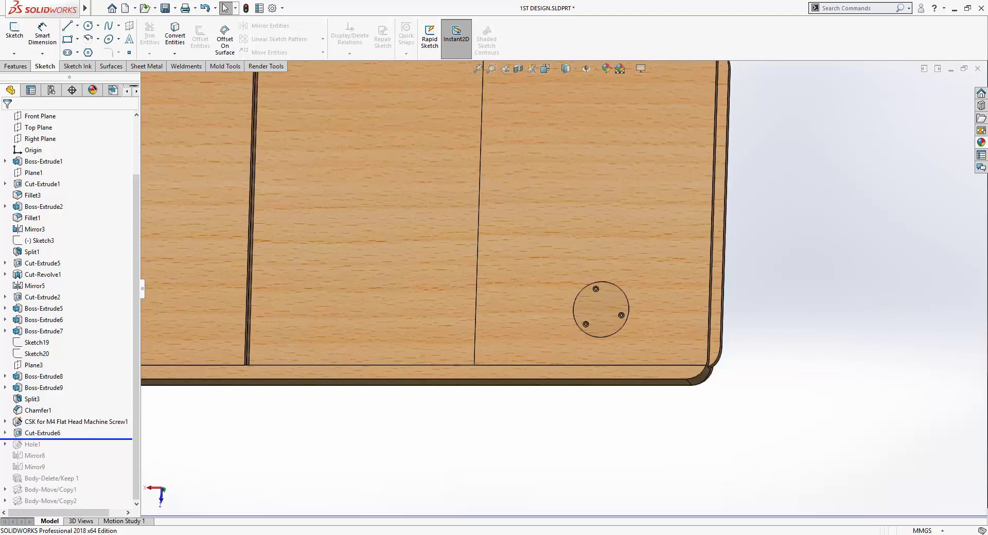
left_click(562, 276)
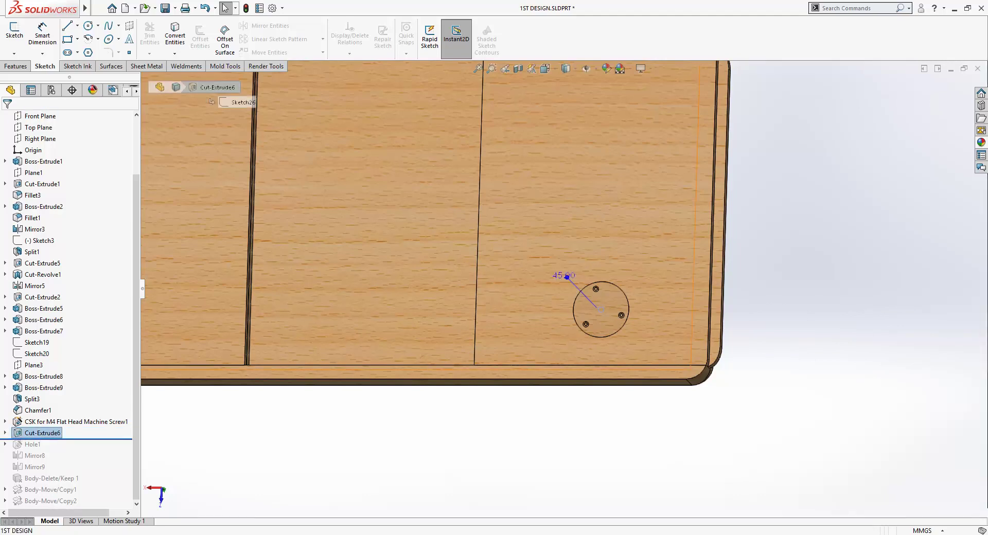
scroll(563, 276, "up", 3)
mouse_move(563, 276)
middle_mouse_down()
mouse_move(607, 465)
mouse_move(606, 506)
middle_mouse_up()
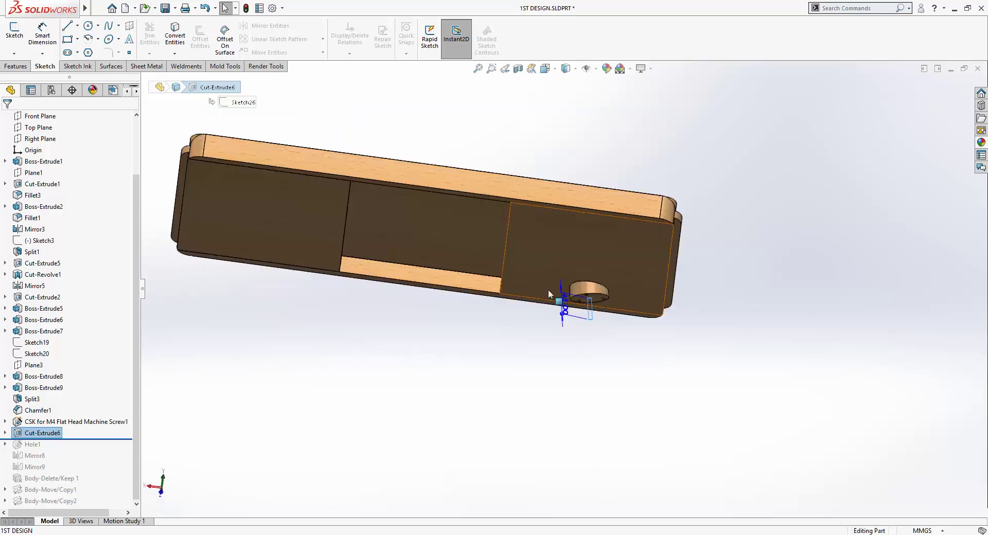
scroll(569, 309, "up", 5)
middle_click_drag(569, 309, 545, 268)
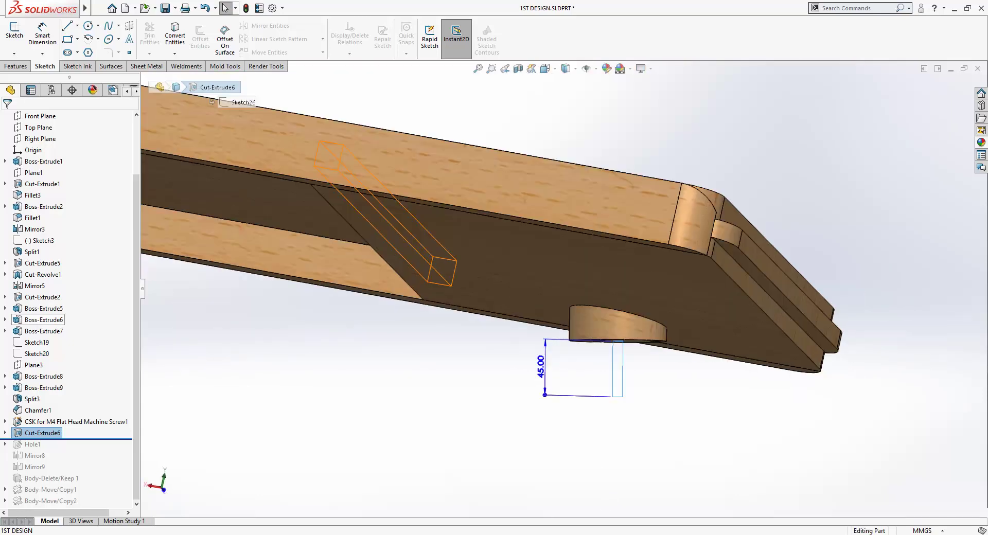
scroll(67, 309, "up", 3)
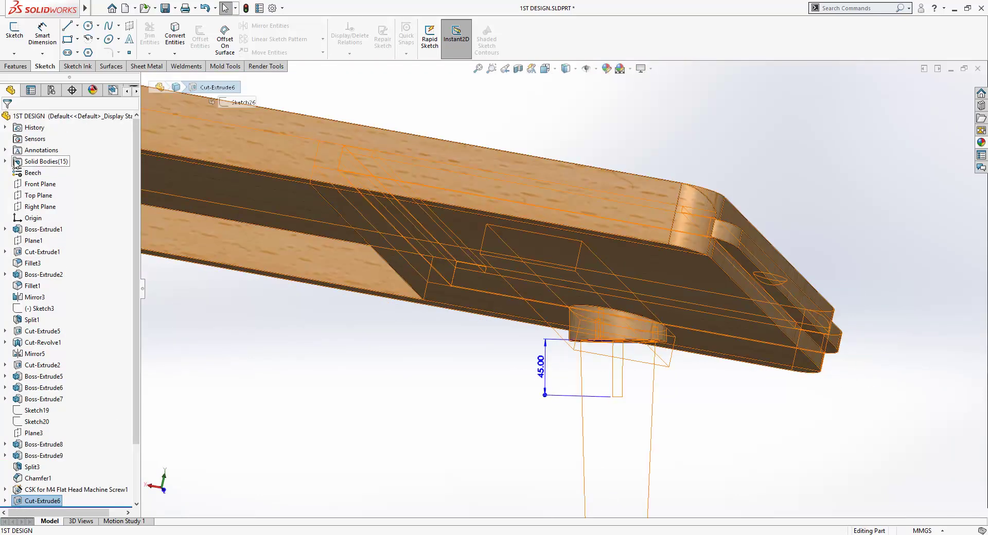
Roll the model back to just after Cut-Extrude6, showing the tabletop and tapered leg.
left_click(16, 164)
left_click(5, 161)
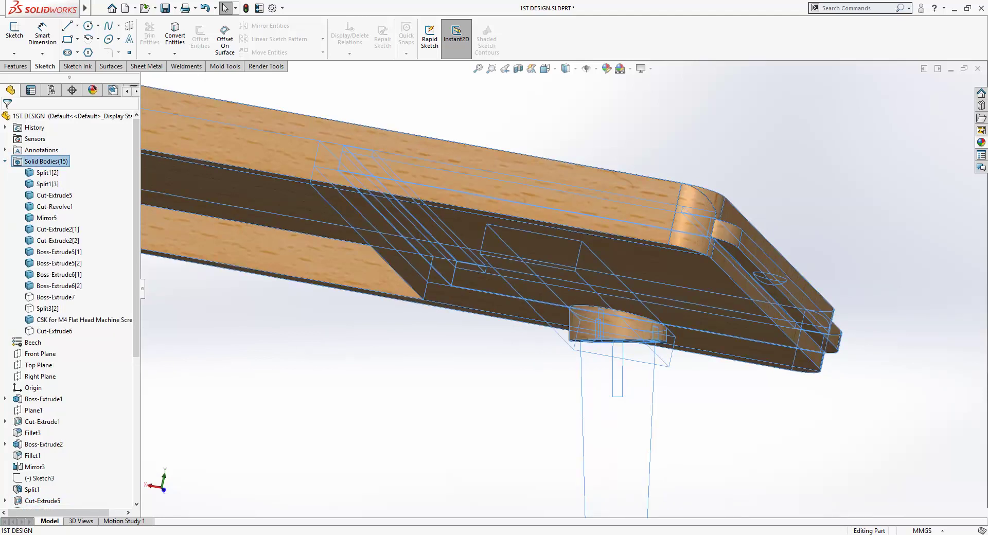
left_click(54, 331)
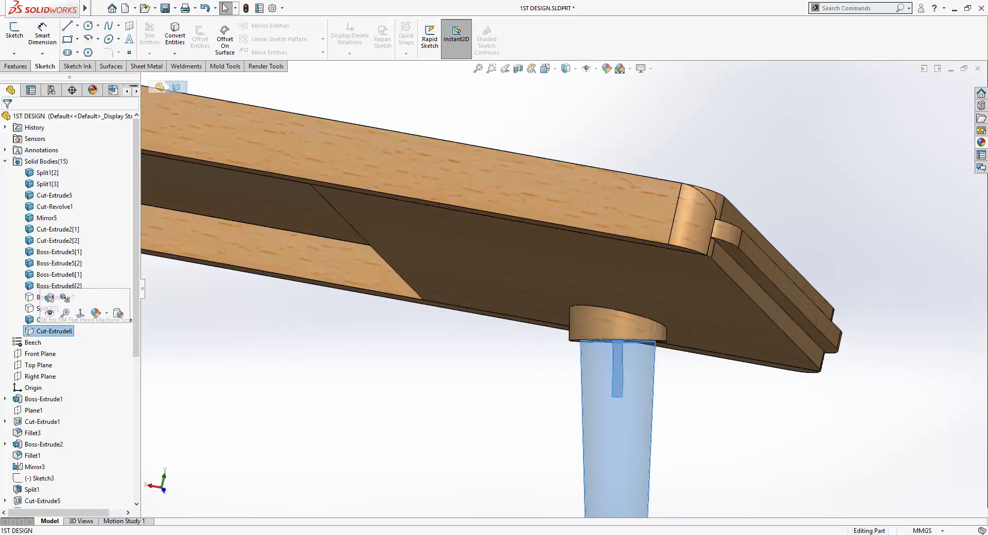
left_click(80, 313)
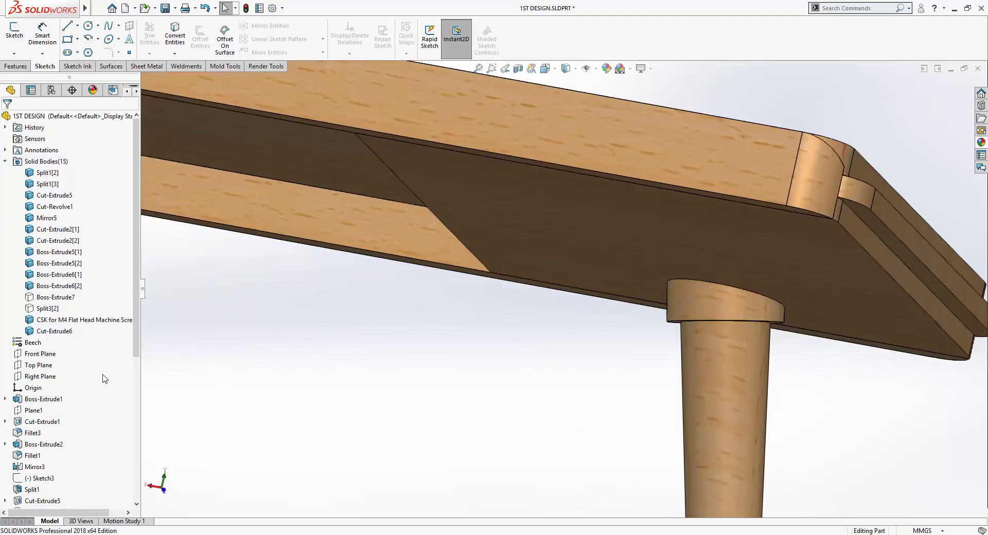
scroll(609, 377, "up", 3)
middle_click_drag(620, 413, 509, 340)
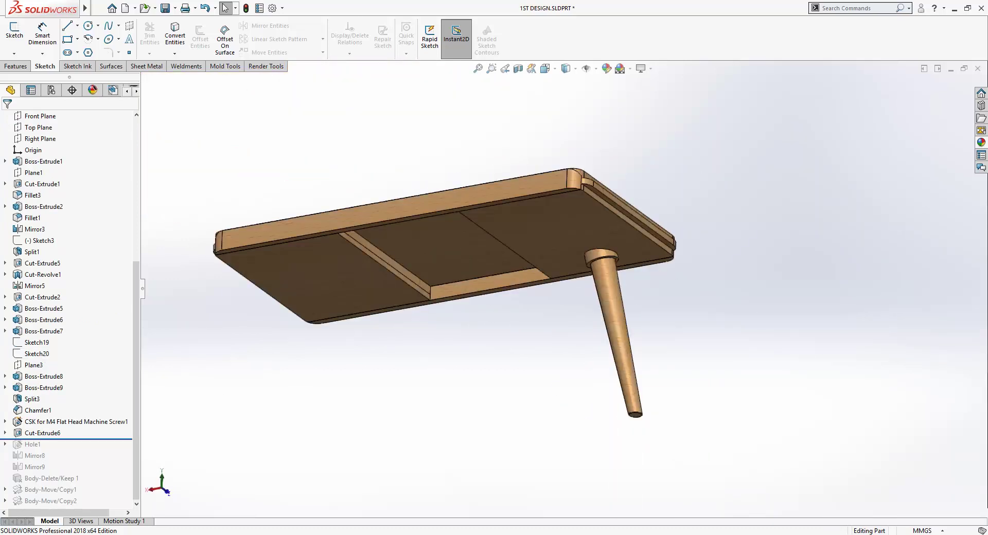
Step forward to rebuild Hole1 and Mirror8, inspecting the leg-top hole and second leg.
key("Down")
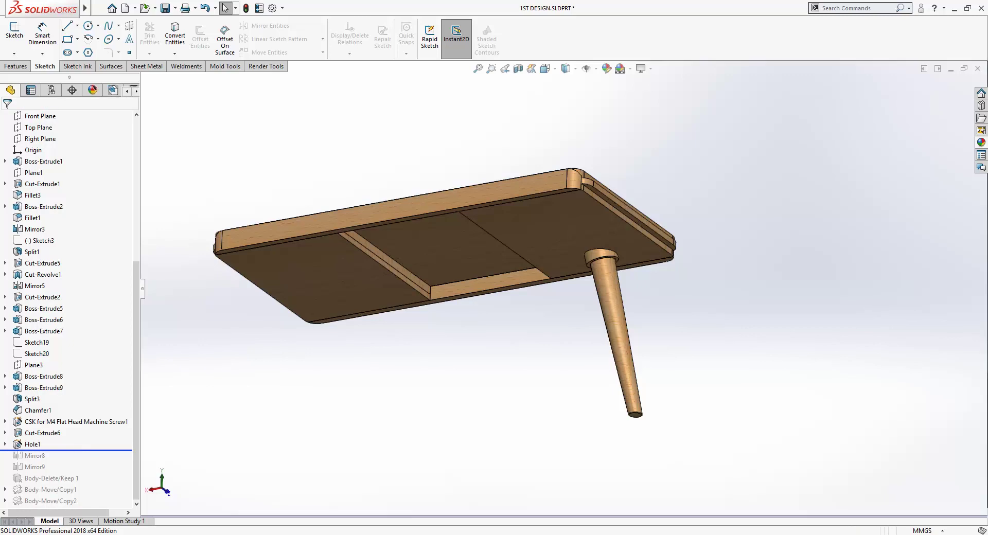
left_click(601, 255)
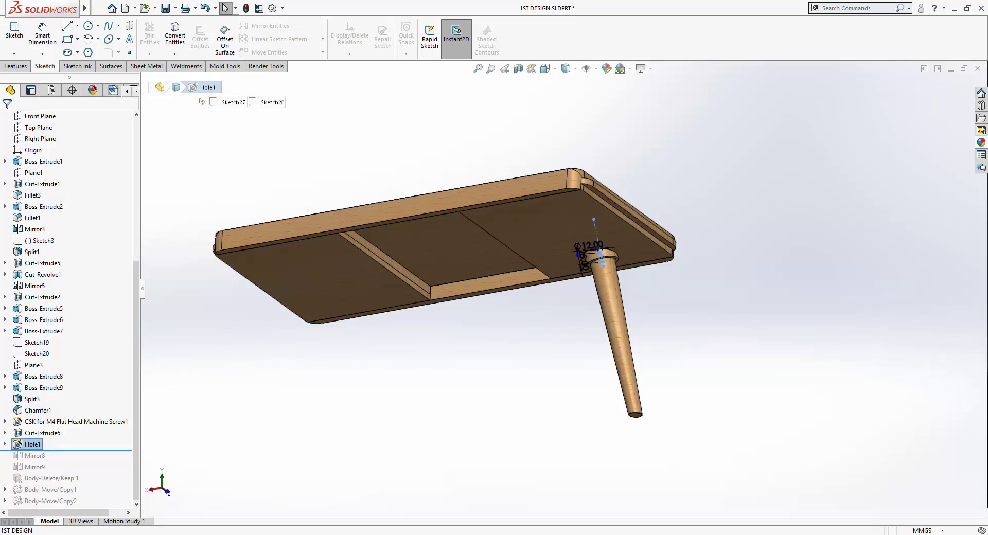
scroll(499, 242, "down", 5)
scroll(365, 414, "down", 3)
mouse_move(364, 414)
middle_mouse_down()
mouse_move(337, 356)
mouse_move(331, 253)
middle_mouse_up()
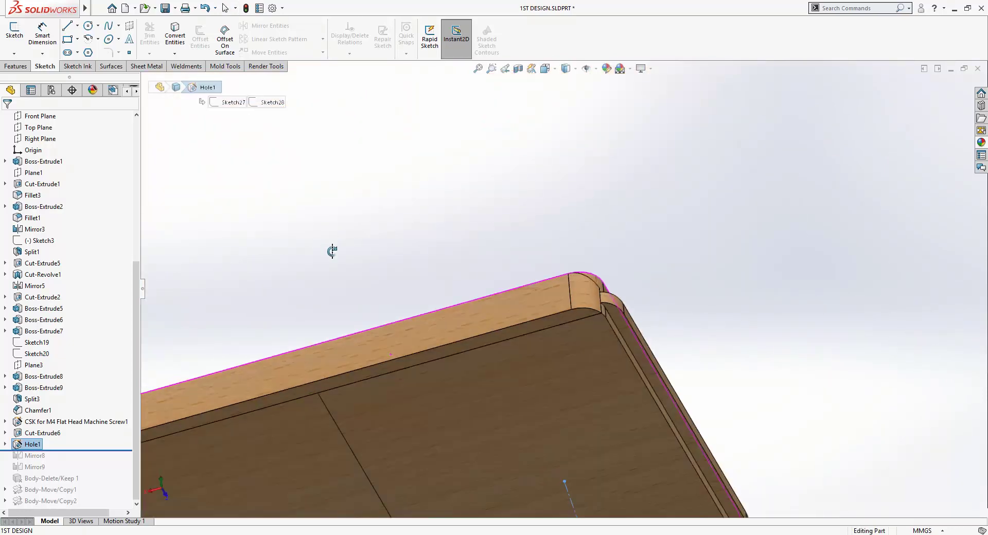
scroll(331, 254, "up", 5)
middle_click_drag(495, 338, 370, 364)
scroll(371, 364, "up", 5)
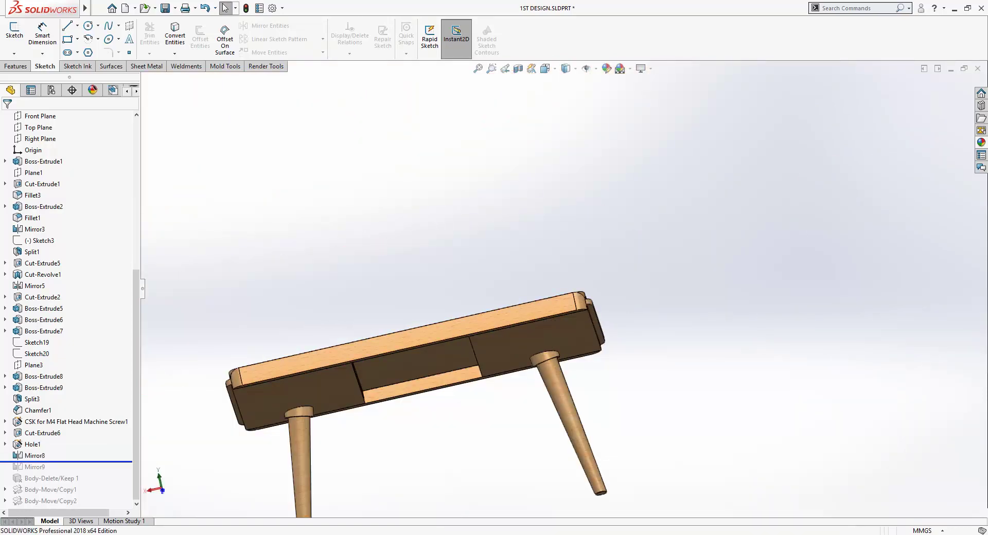
middle_click_drag(457, 421, 499, 360)
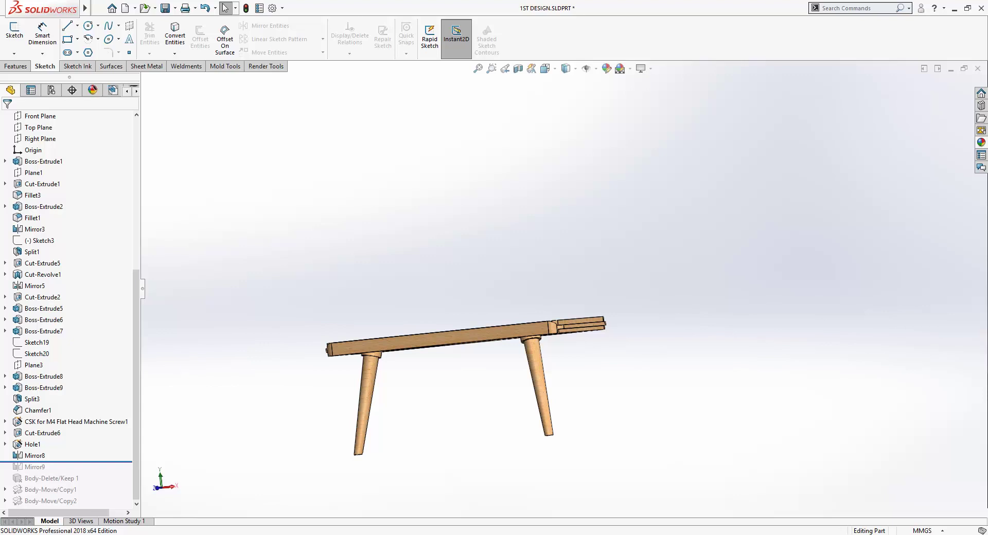
Orbit the table to view its underside and the two mirrored tapered legs.
middle_click_drag(466, 371, 479, 330)
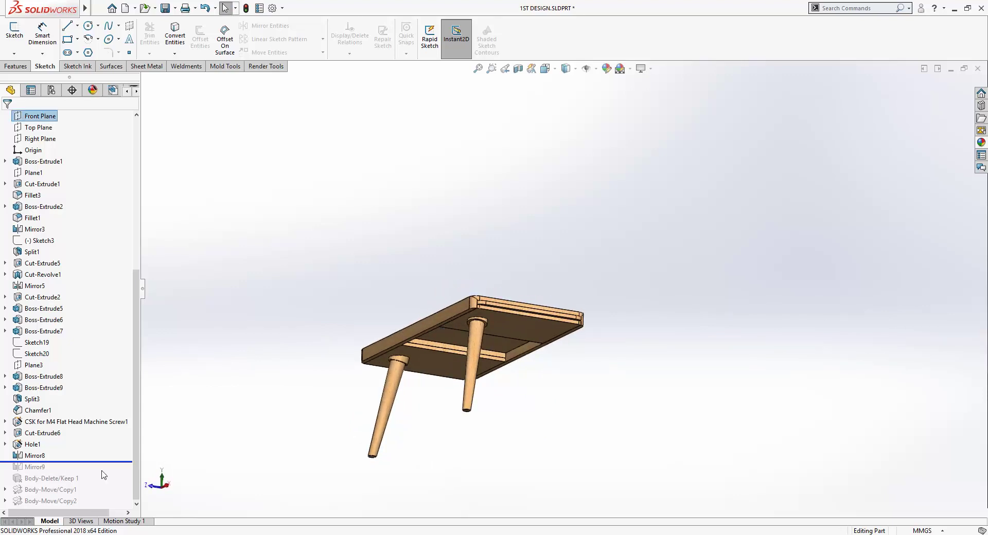
Restore Mirror9 with Cut-Extrude6 added to its bodies to mirror, giving four legs.
left_click_drag(102, 462, 101, 473)
left_click(34, 466)
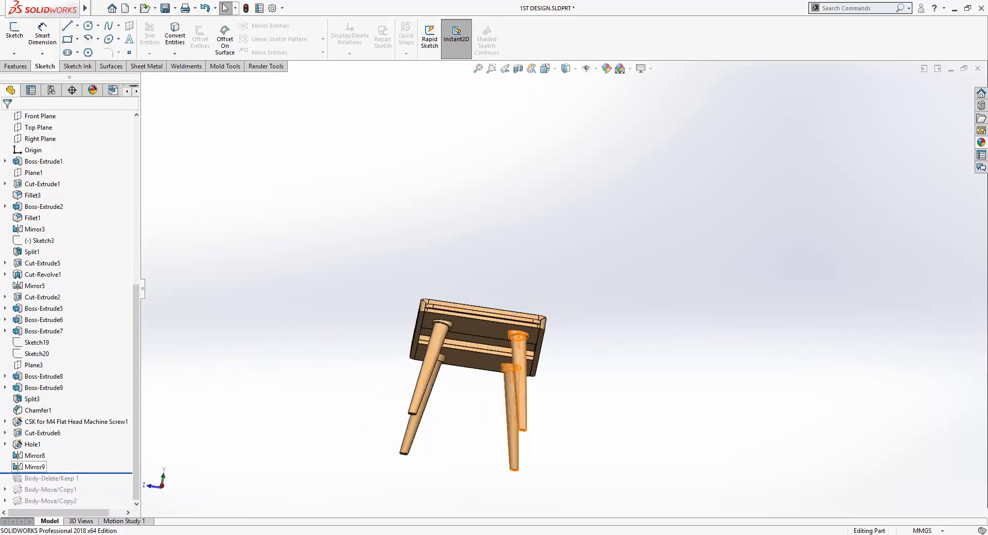
left_click(34, 467)
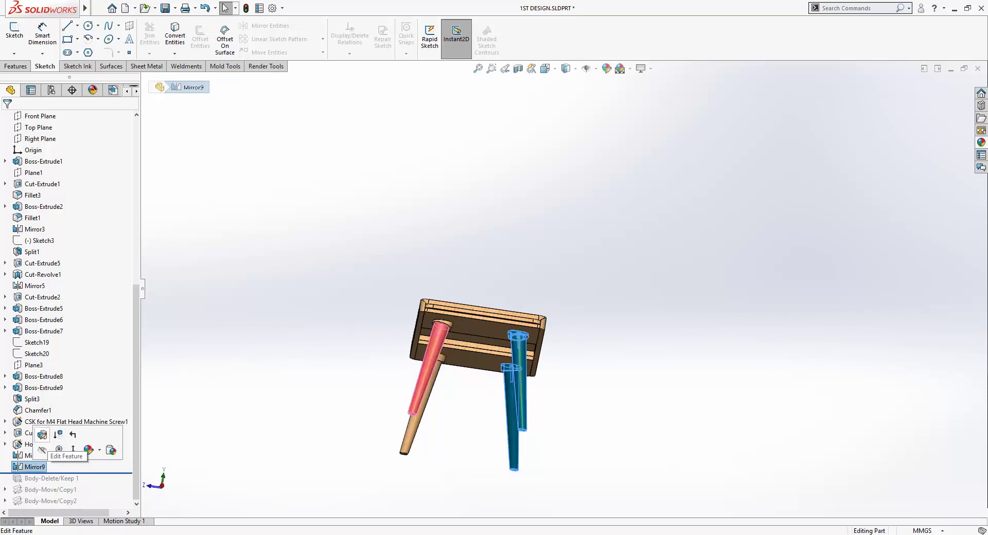
left_click(43, 435)
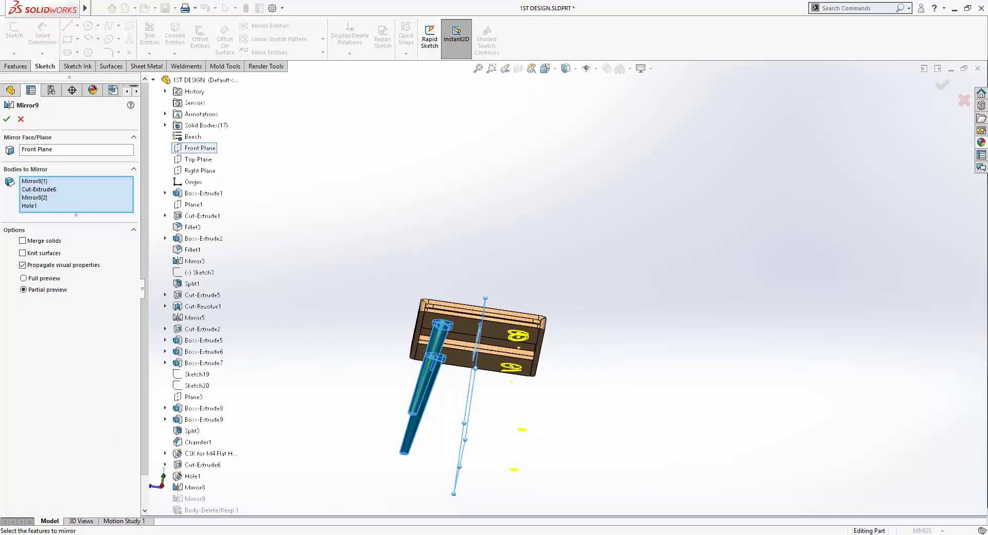
left_click(38, 189)
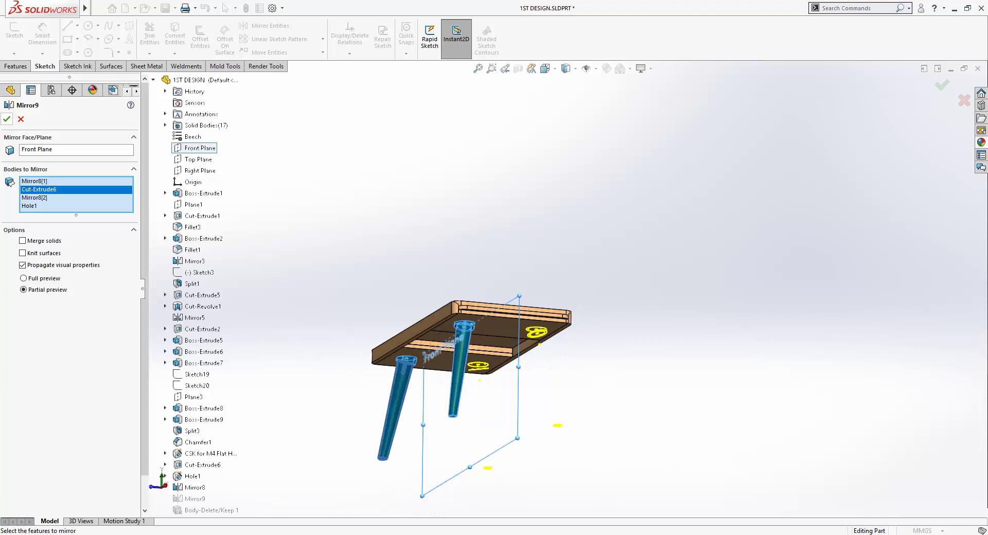
key("Return")
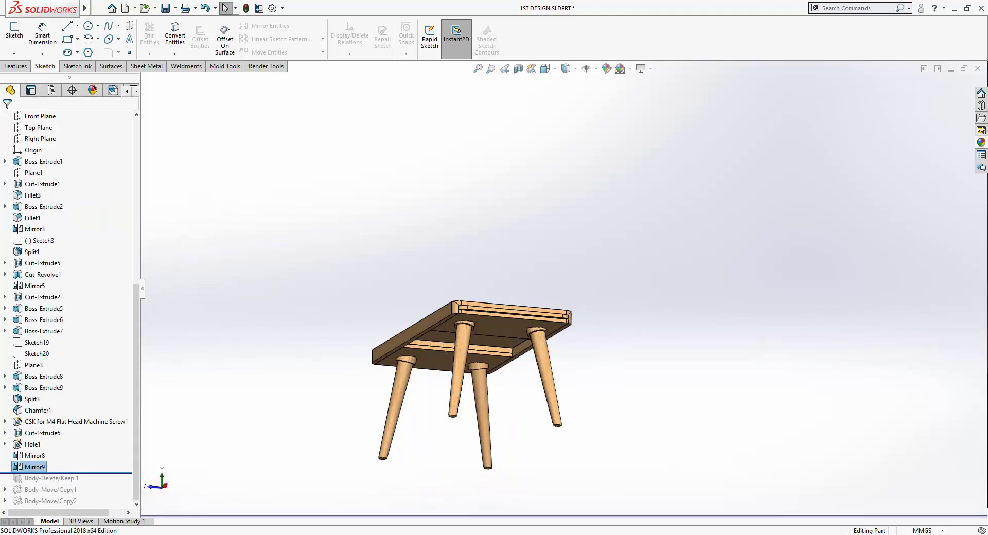
middle_click_drag(494, 231, 495, 309)
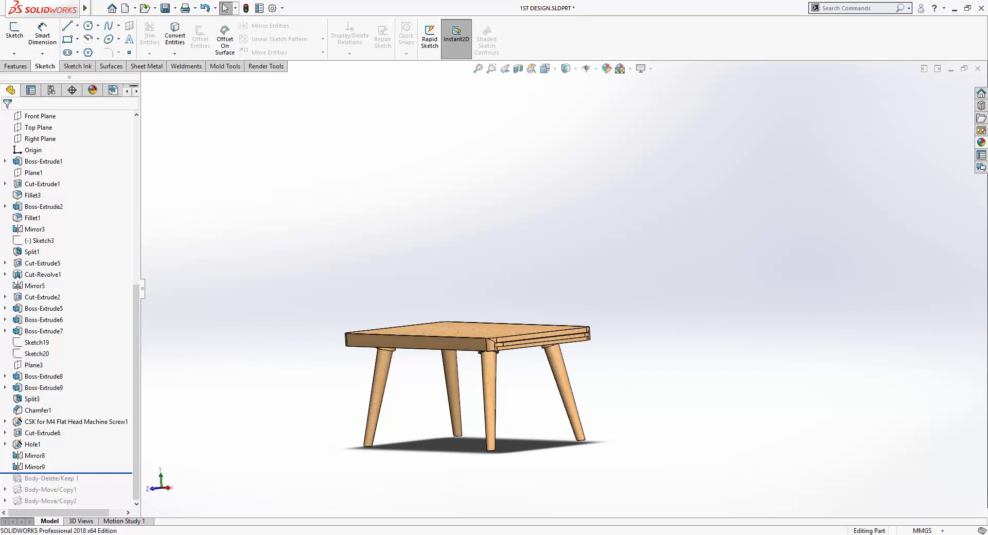
Roll forward to Body-Delete/Keep 1 and briefly preview the Body-Move/Copy1 leaf.
left_click_drag(66, 472, 66, 484)
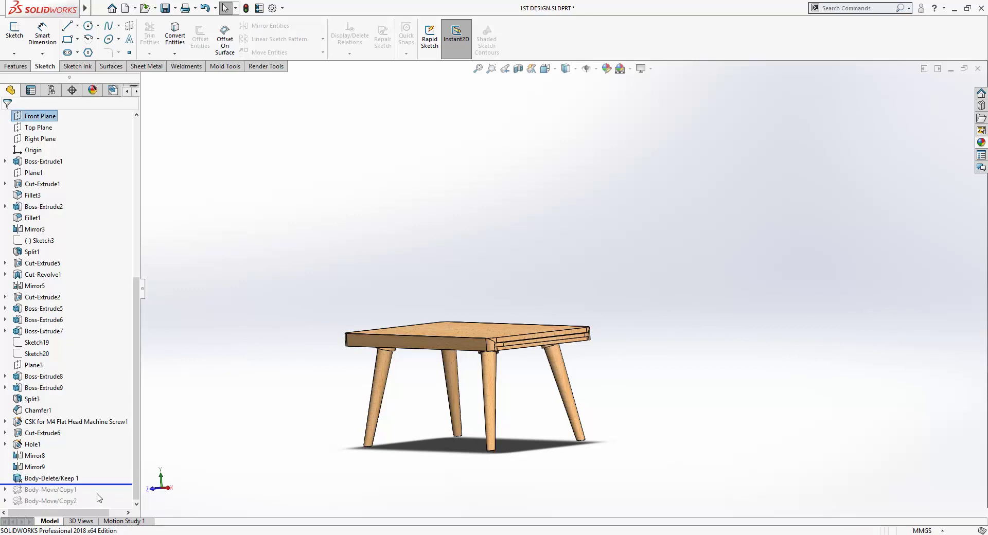
left_click_drag(66, 484, 66, 495)
middle_click_drag(497, 410, 515, 382)
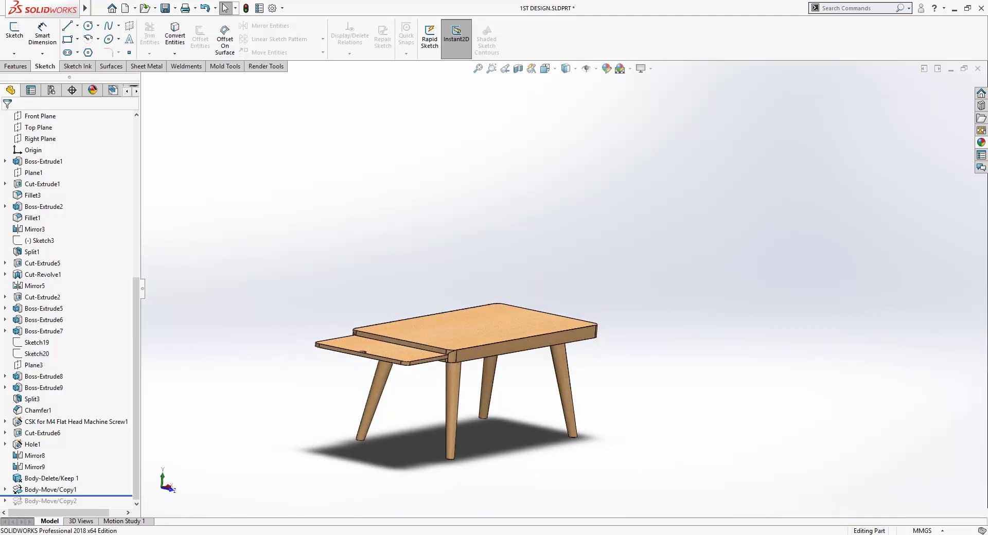
left_click_drag(66, 495, 66, 484)
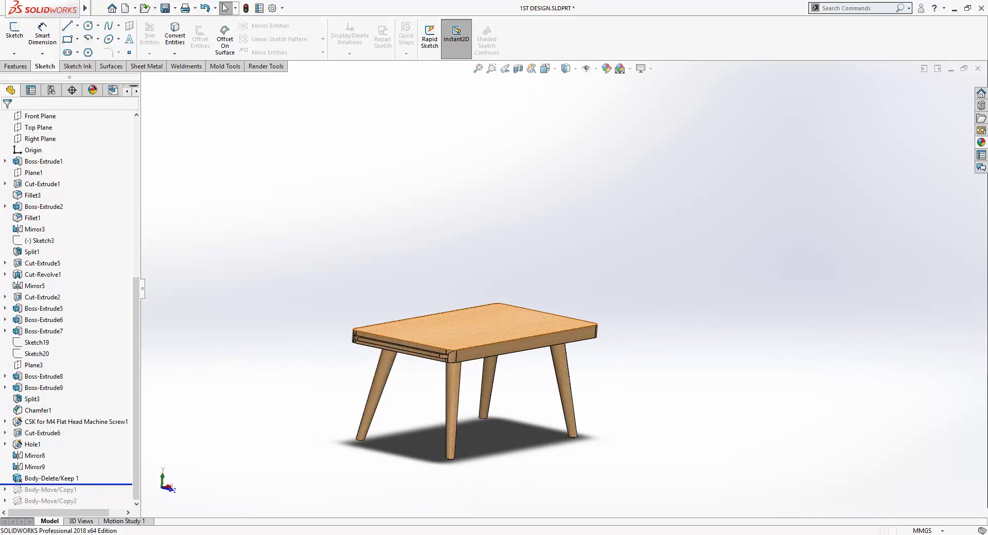
middle_click_drag(463, 350, 440, 356)
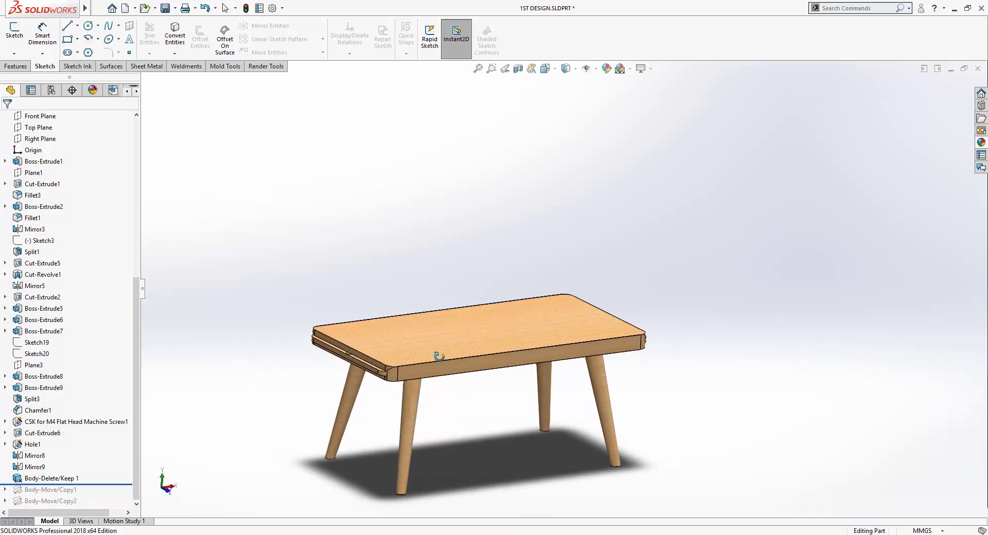
mouse_move(439, 356)
middle_mouse_down()
mouse_move(479, 402)
mouse_move(515, 344)
mouse_move(474, 412)
mouse_move(484, 415)
middle_mouse_up()
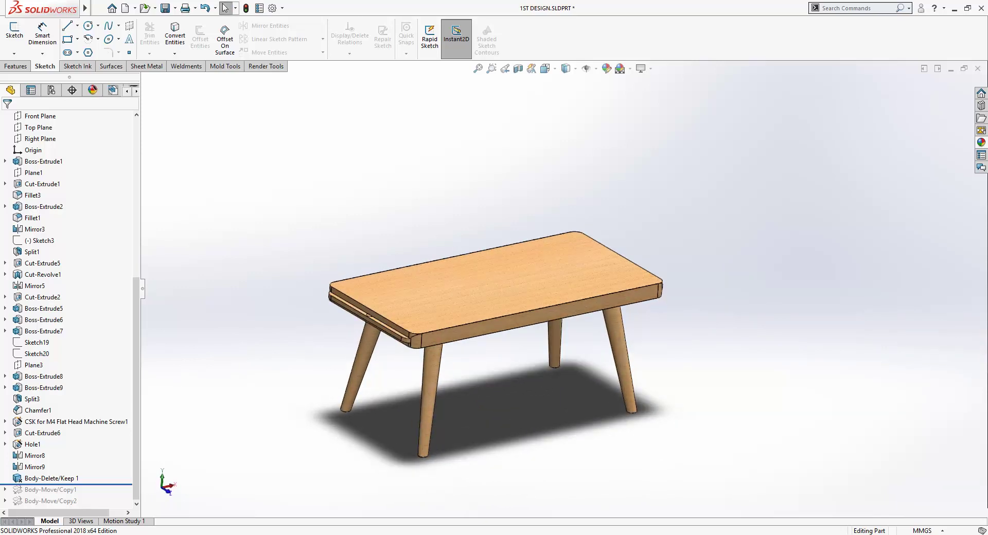
Step through Body-Move/Copy1 and Body-Move/Copy2 so both extension leaves slide out and back.
key("Down")
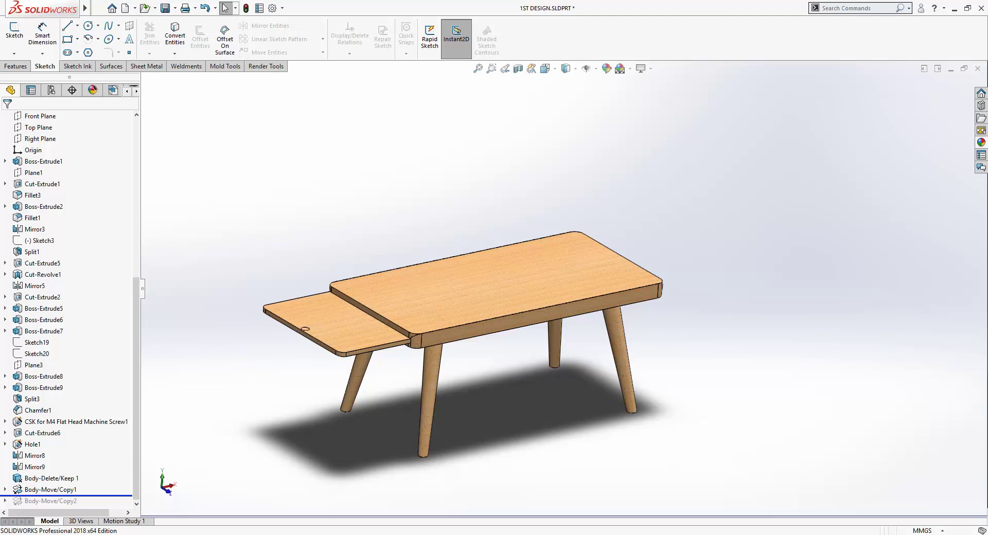
key("Down")
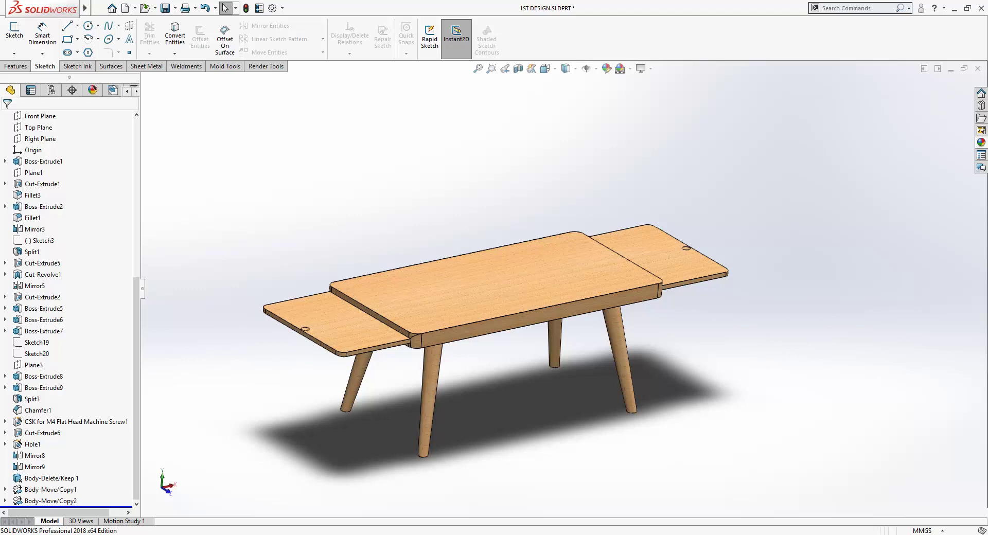
left_click(113, 491)
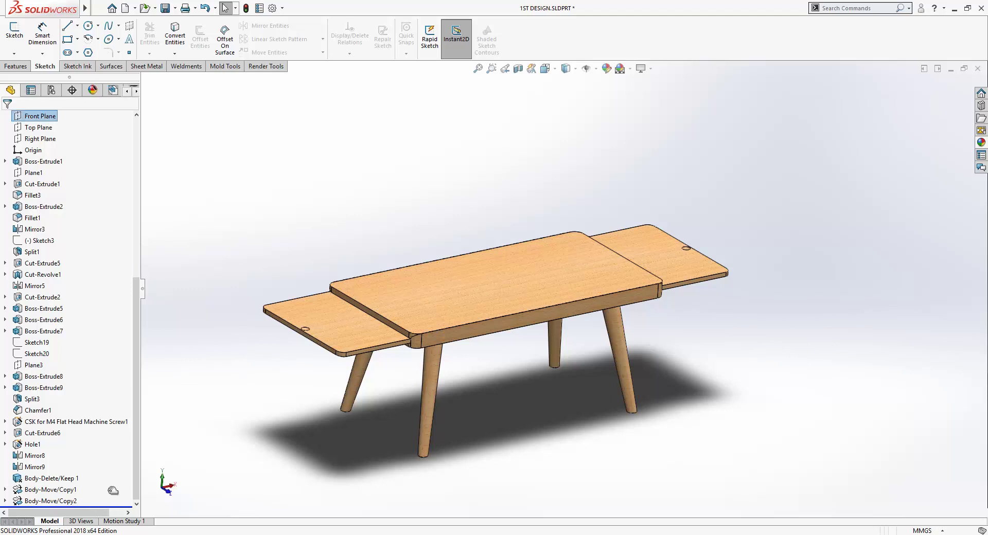
left_click_drag(112, 491, 103, 484)
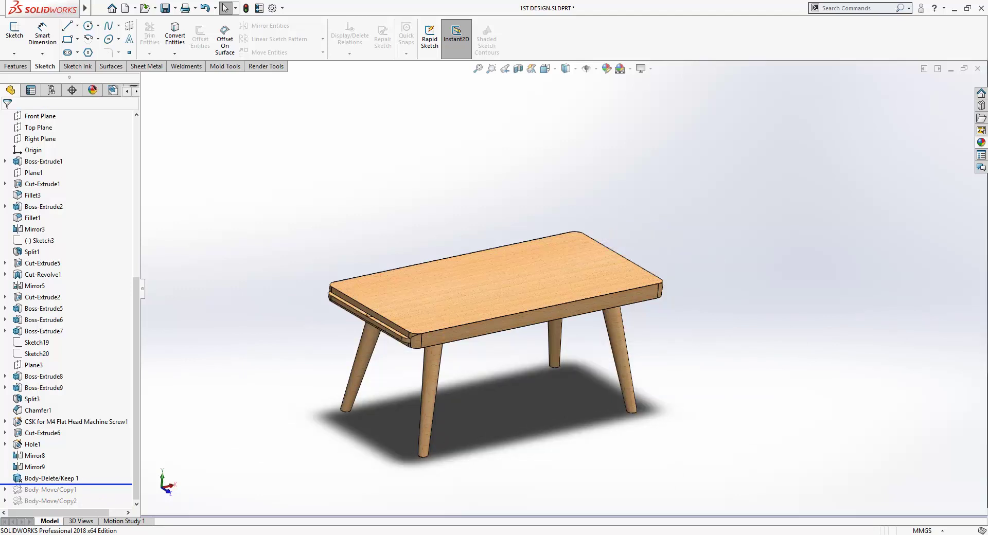
key("Down")
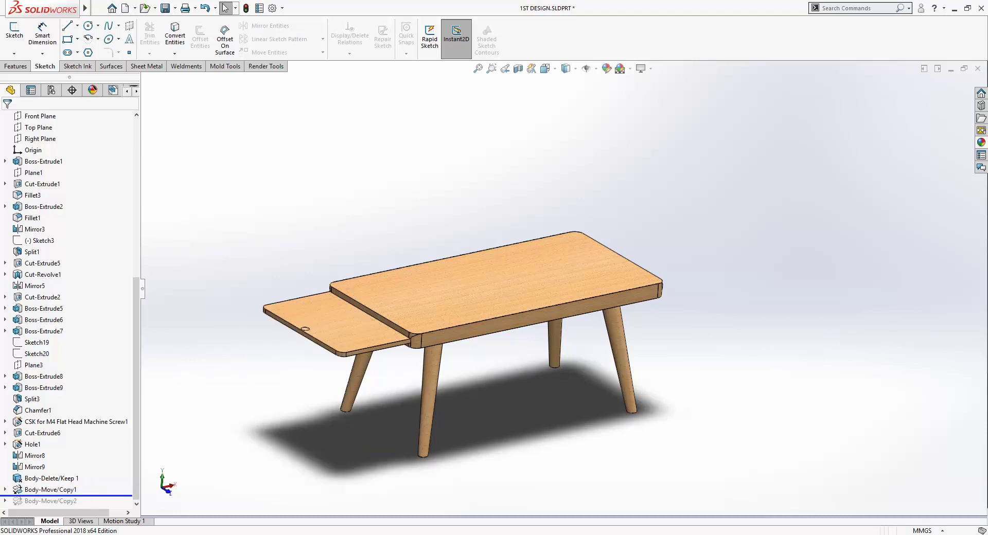
key("Down")
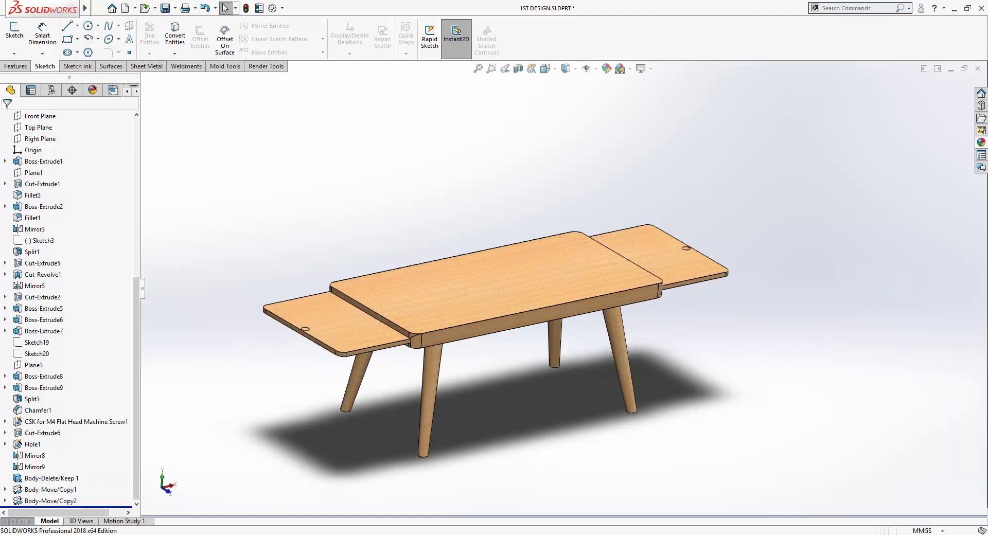
left_click_drag(117, 507, 117, 486)
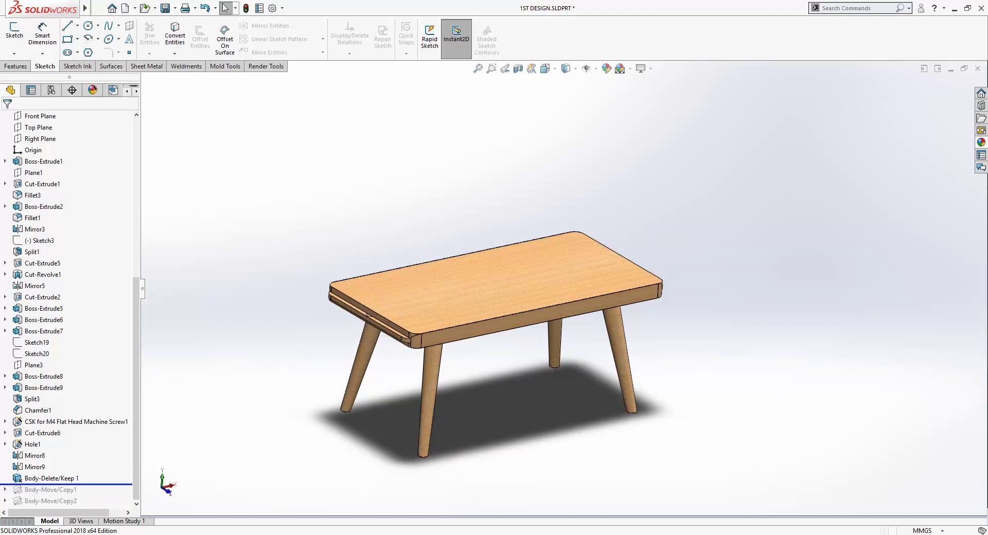
left_click_drag(117, 485, 118, 507)
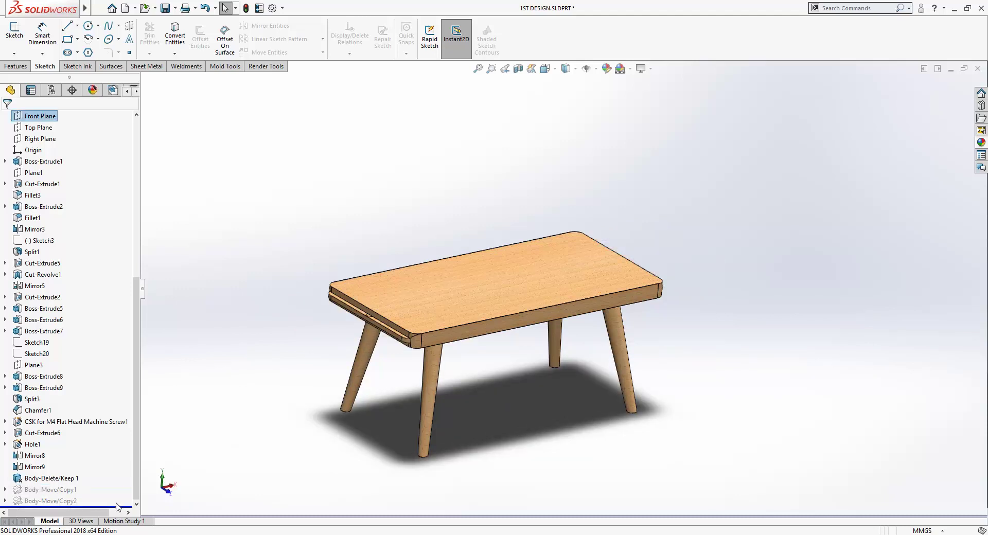